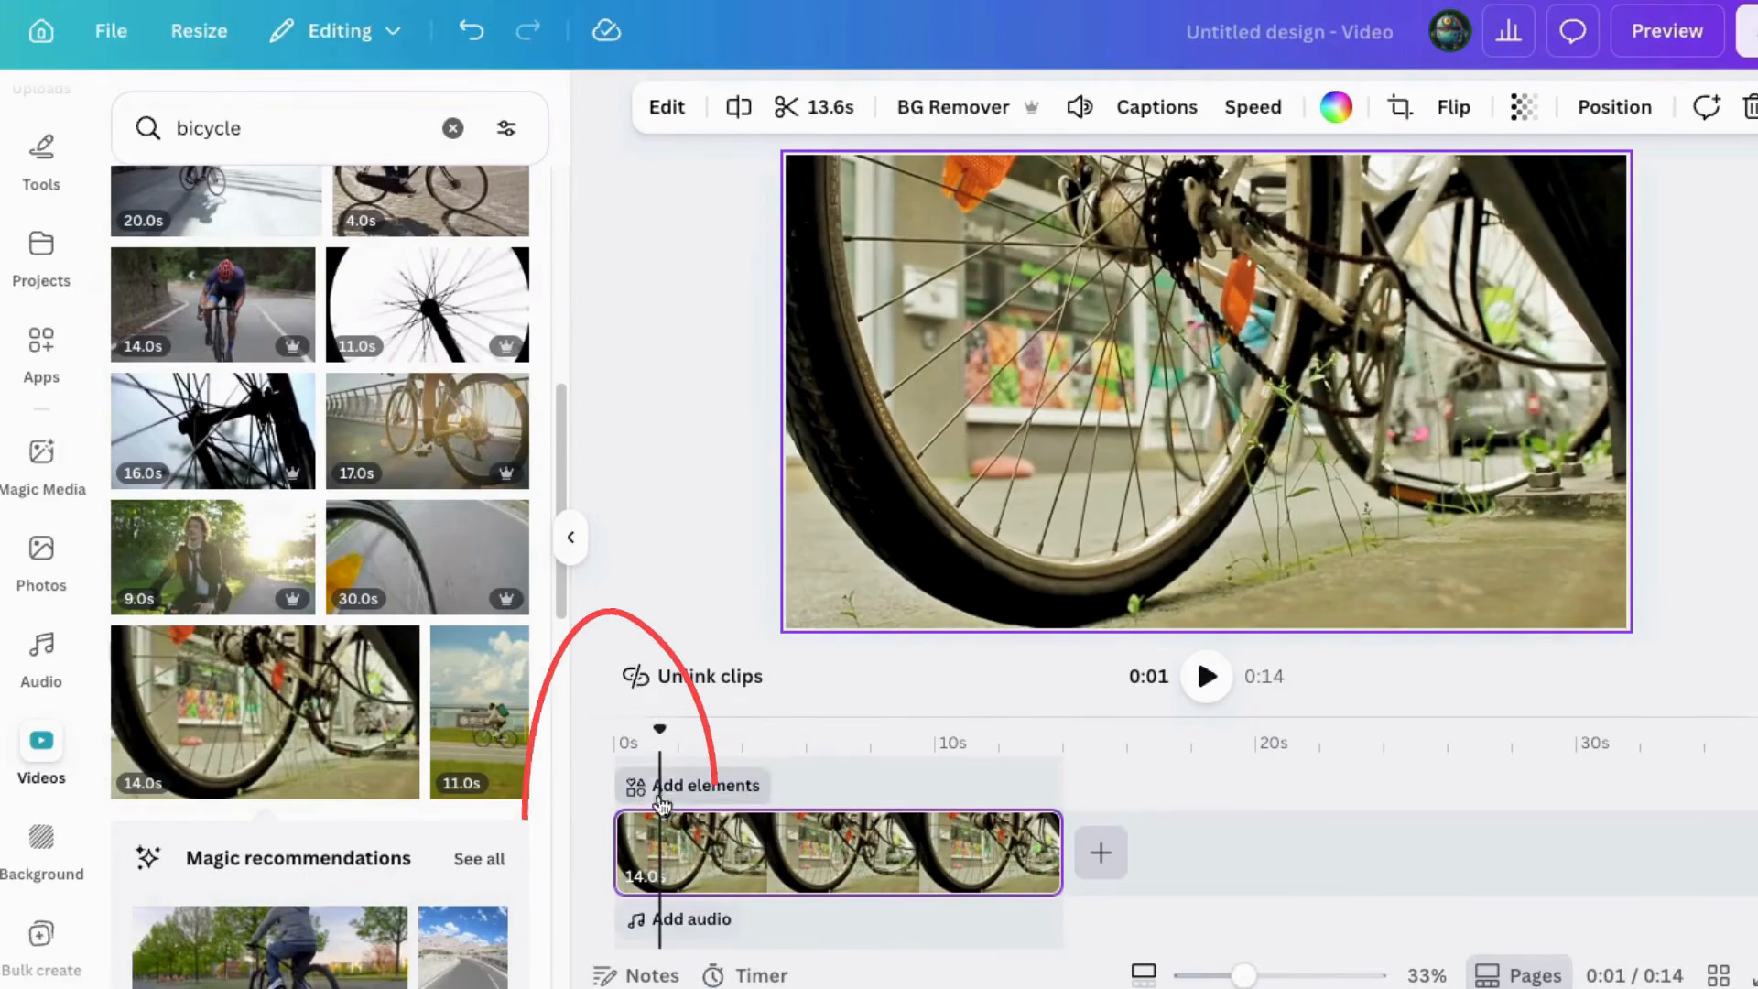
Split the bicycle clip on the timeline at about 5.5 s
drag(656, 732, 790, 756)
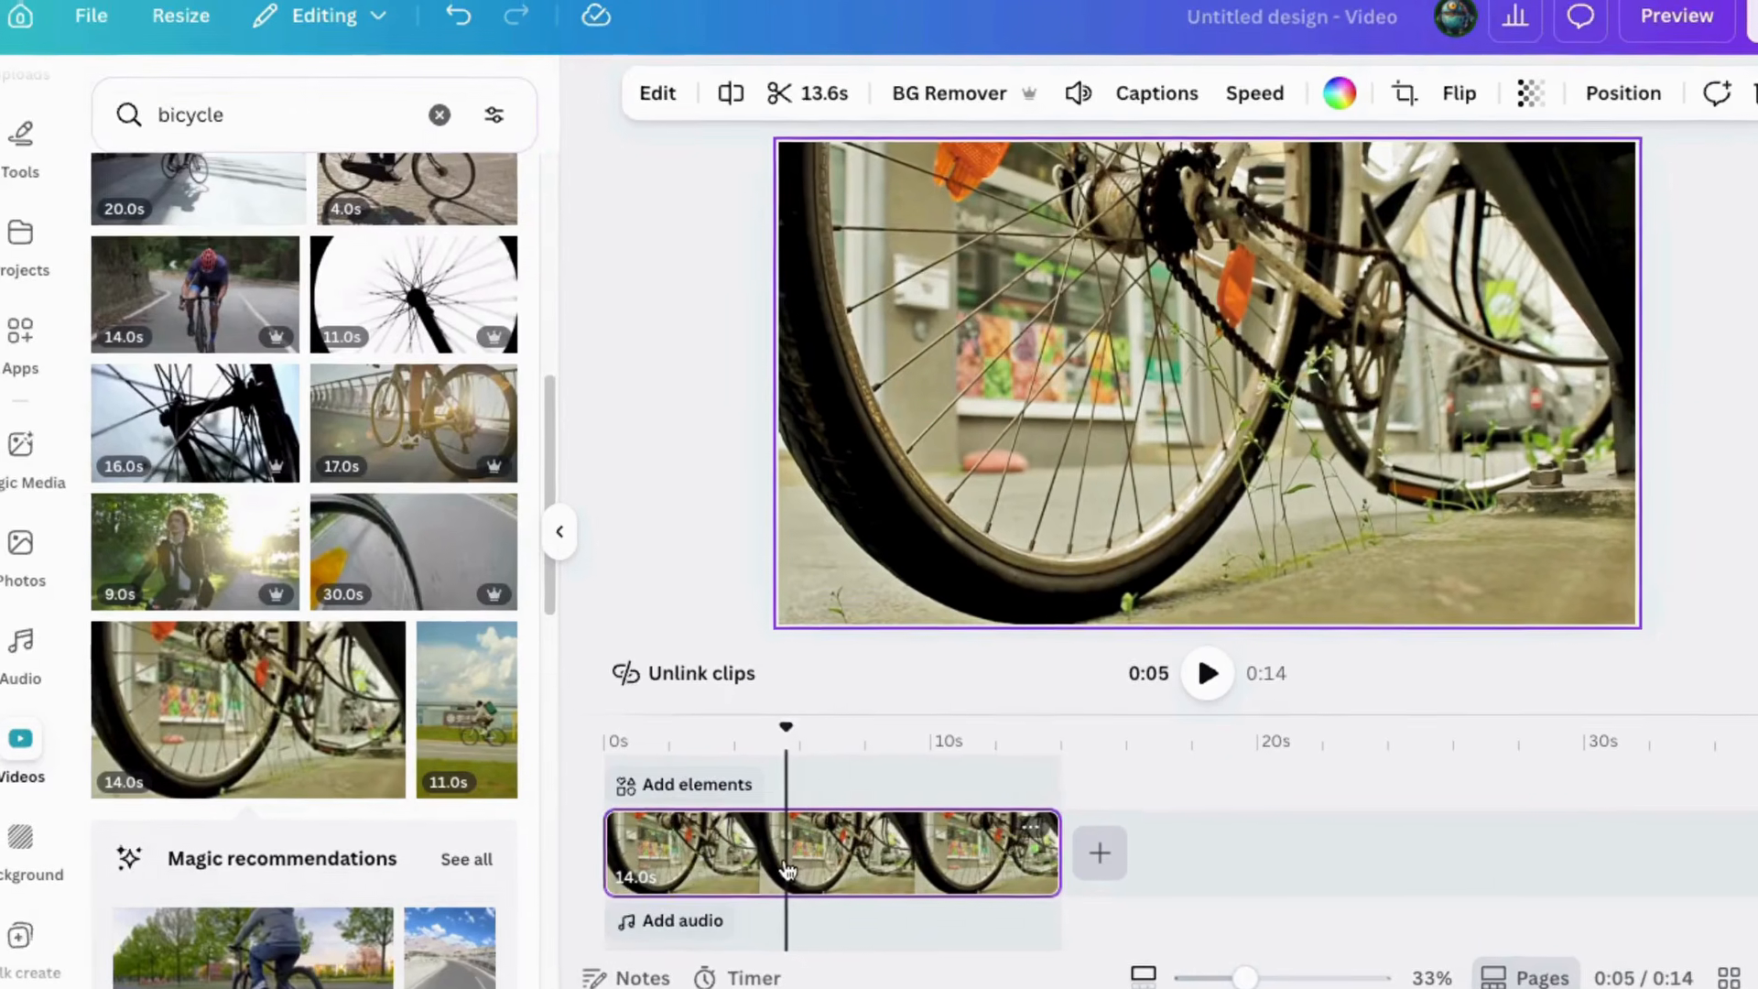
right_click(806, 870)
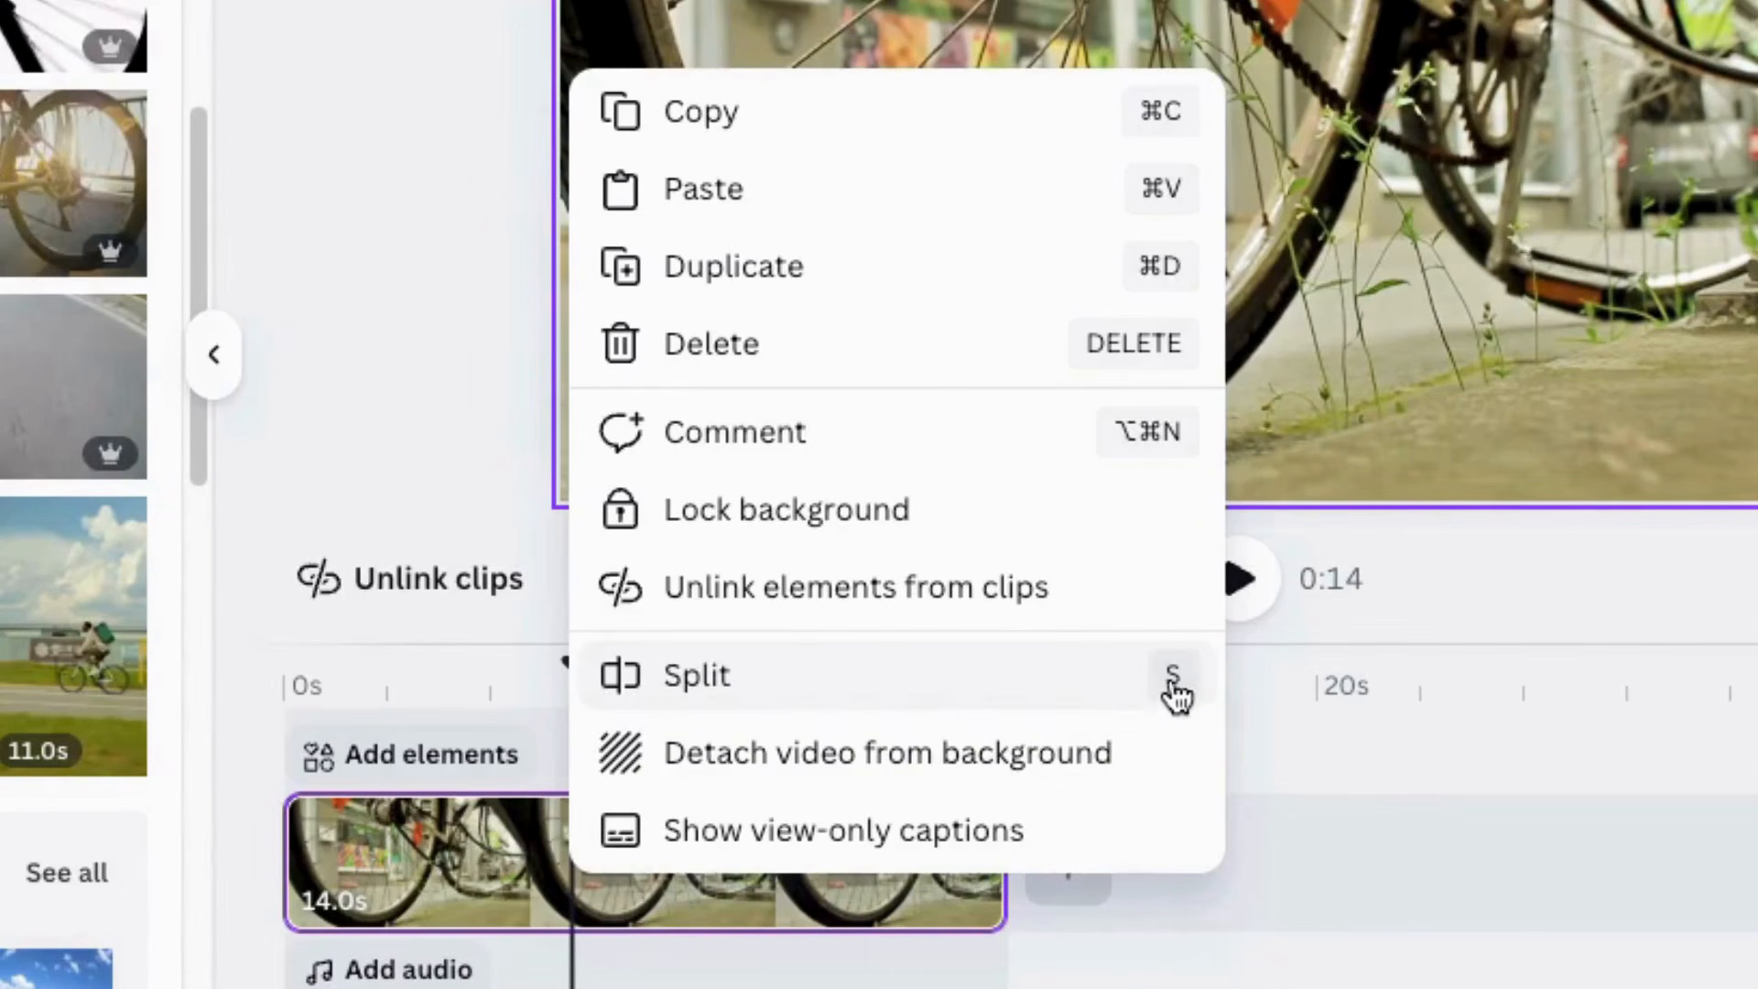
click(753, 685)
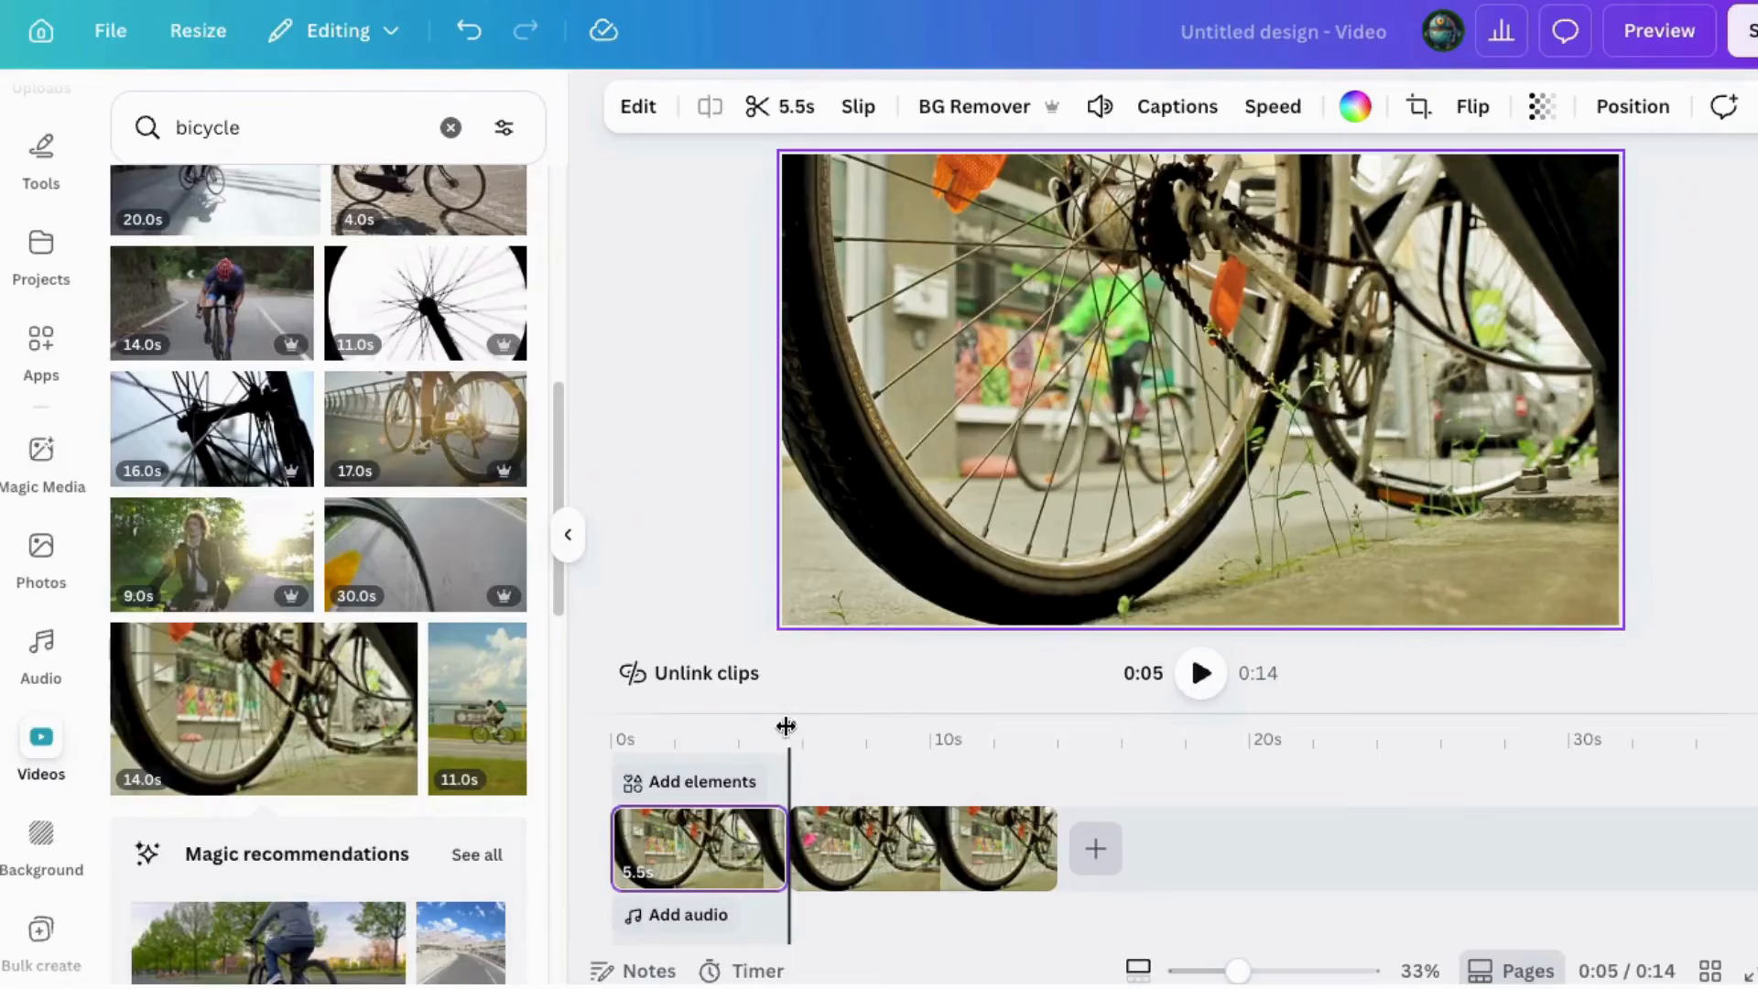
Split the second bicycle clip at about 7.2 s and delete the short segment between the two cuts
drag(786, 726, 840, 742)
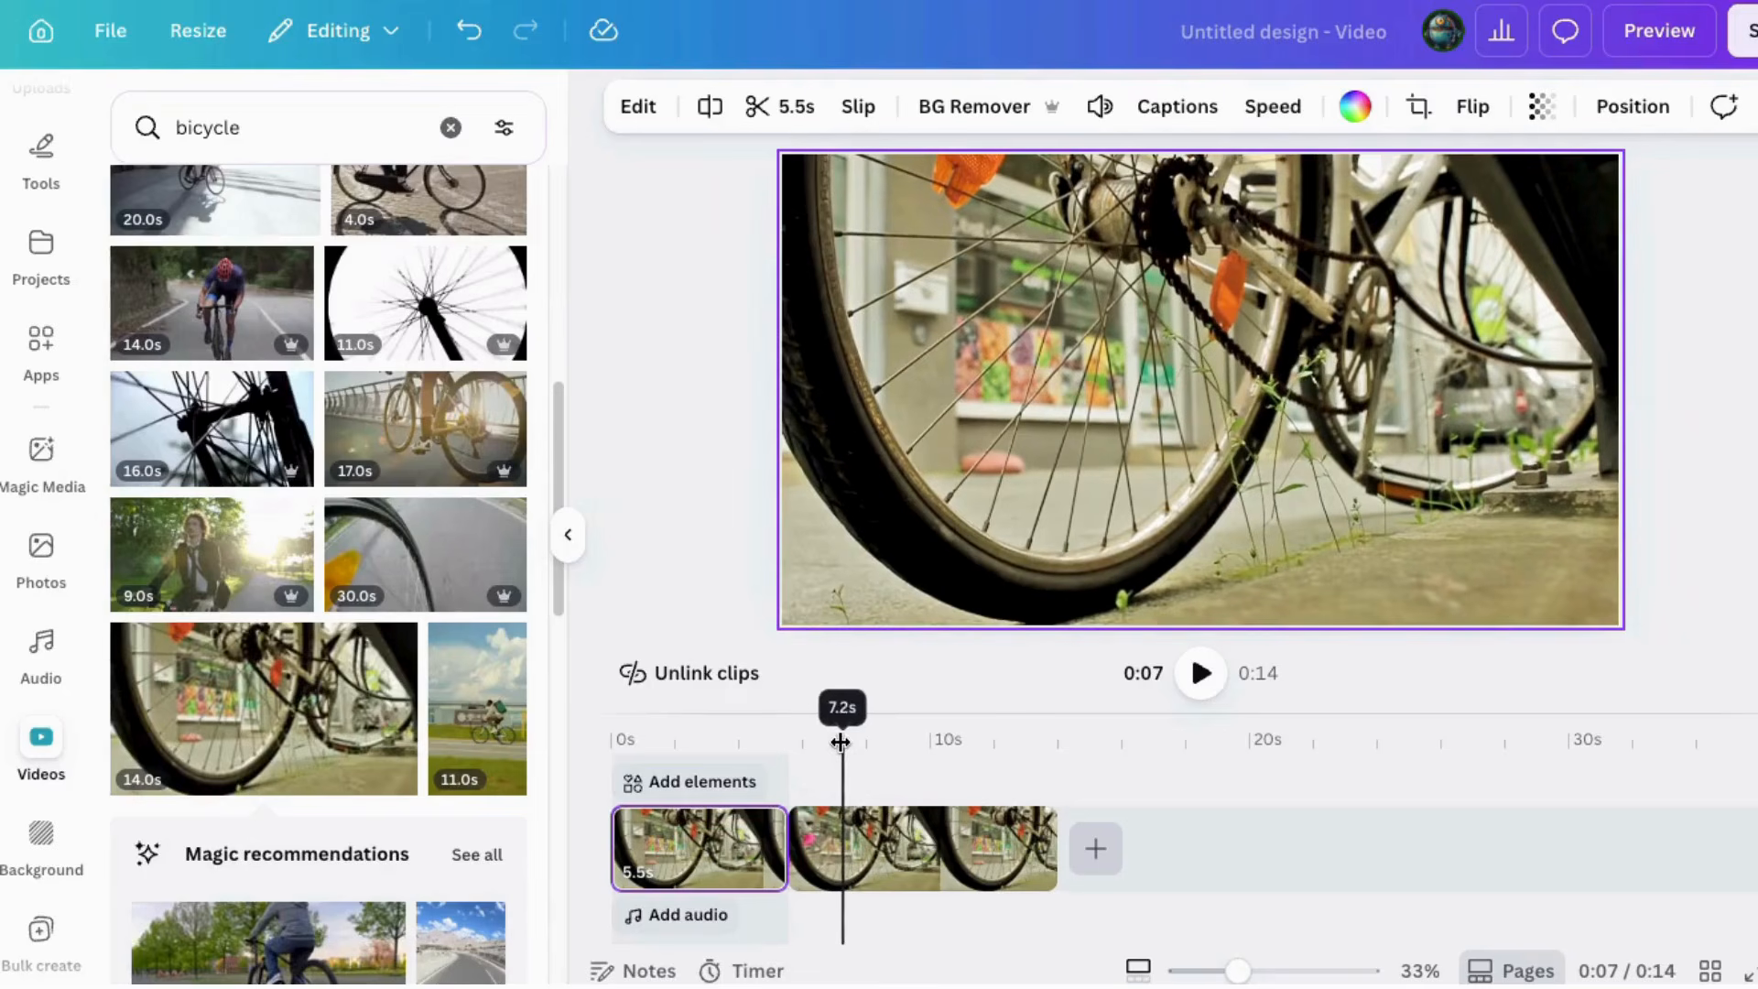
right_click(843, 858)
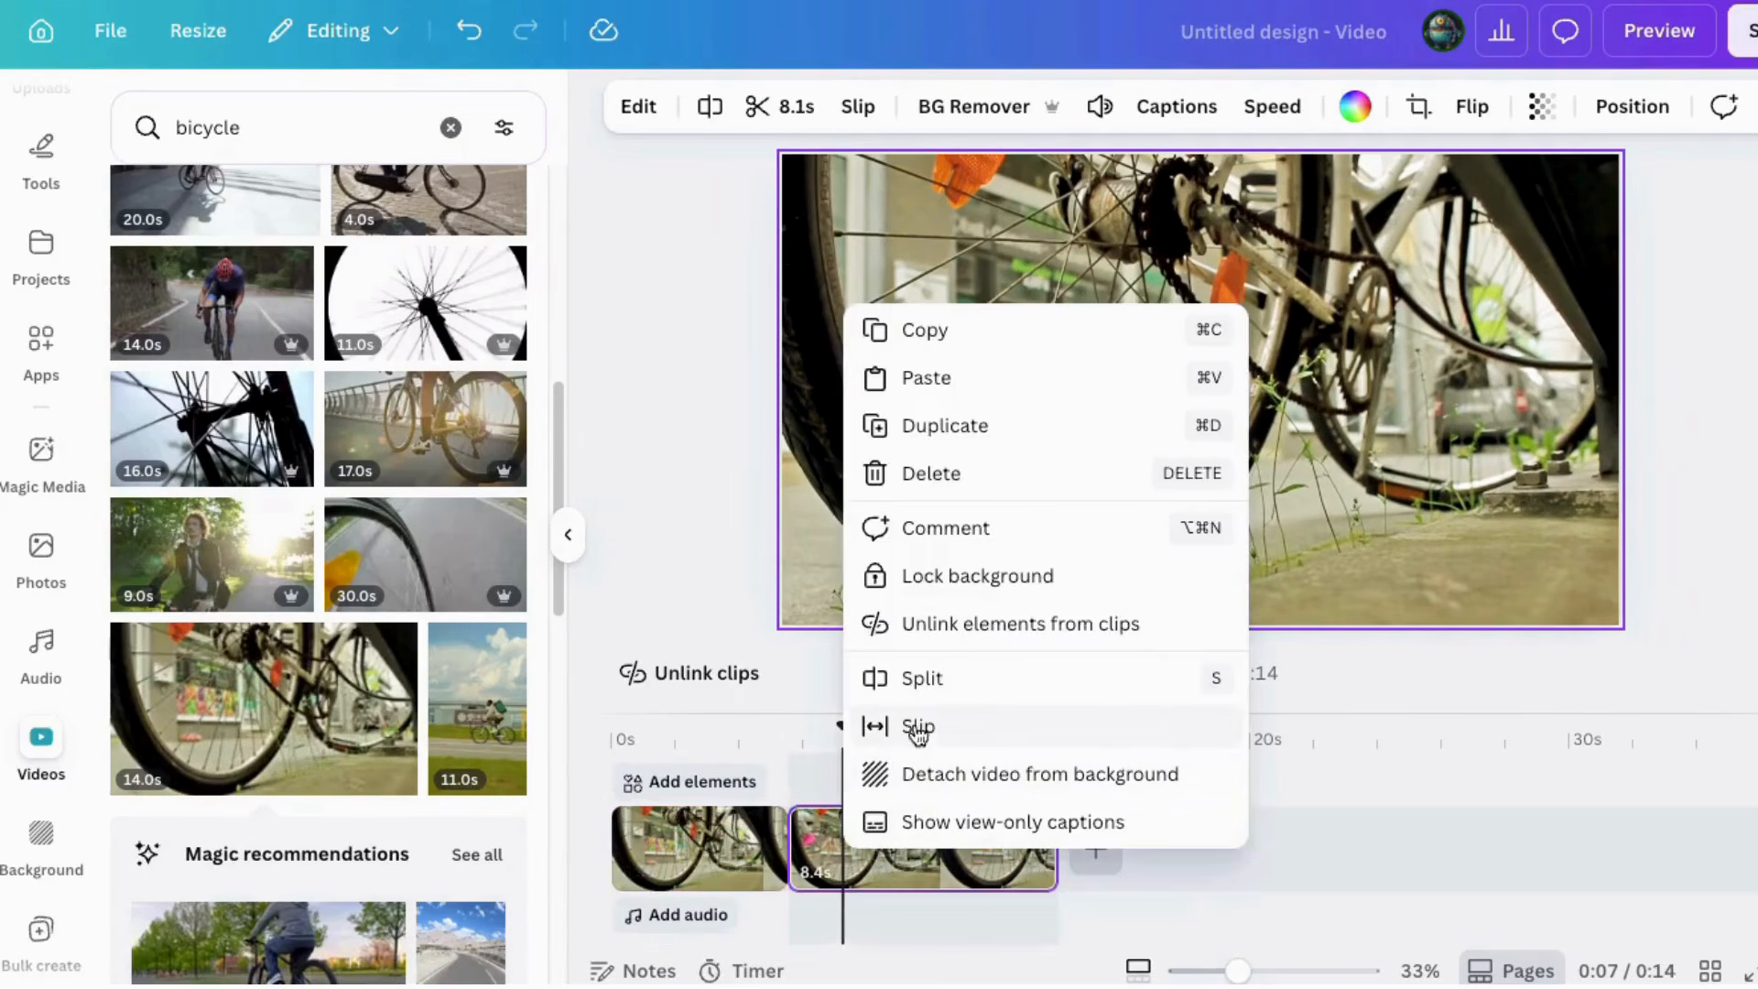
click(919, 685)
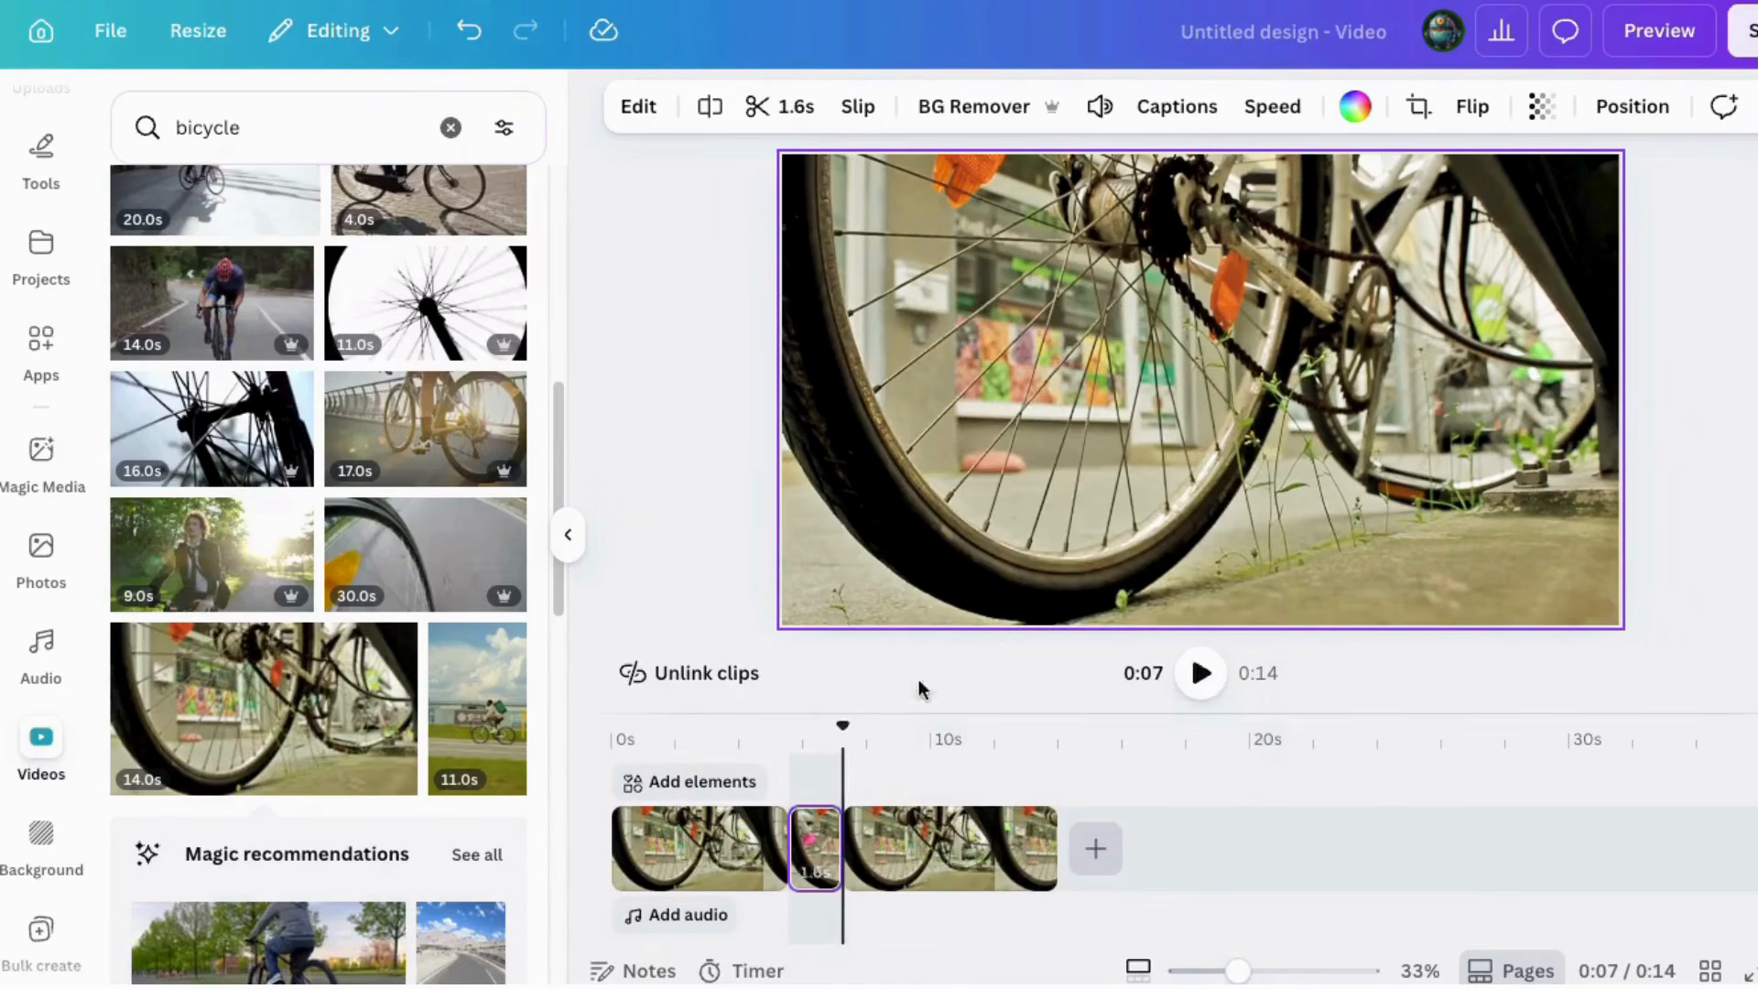
right_click(817, 860)
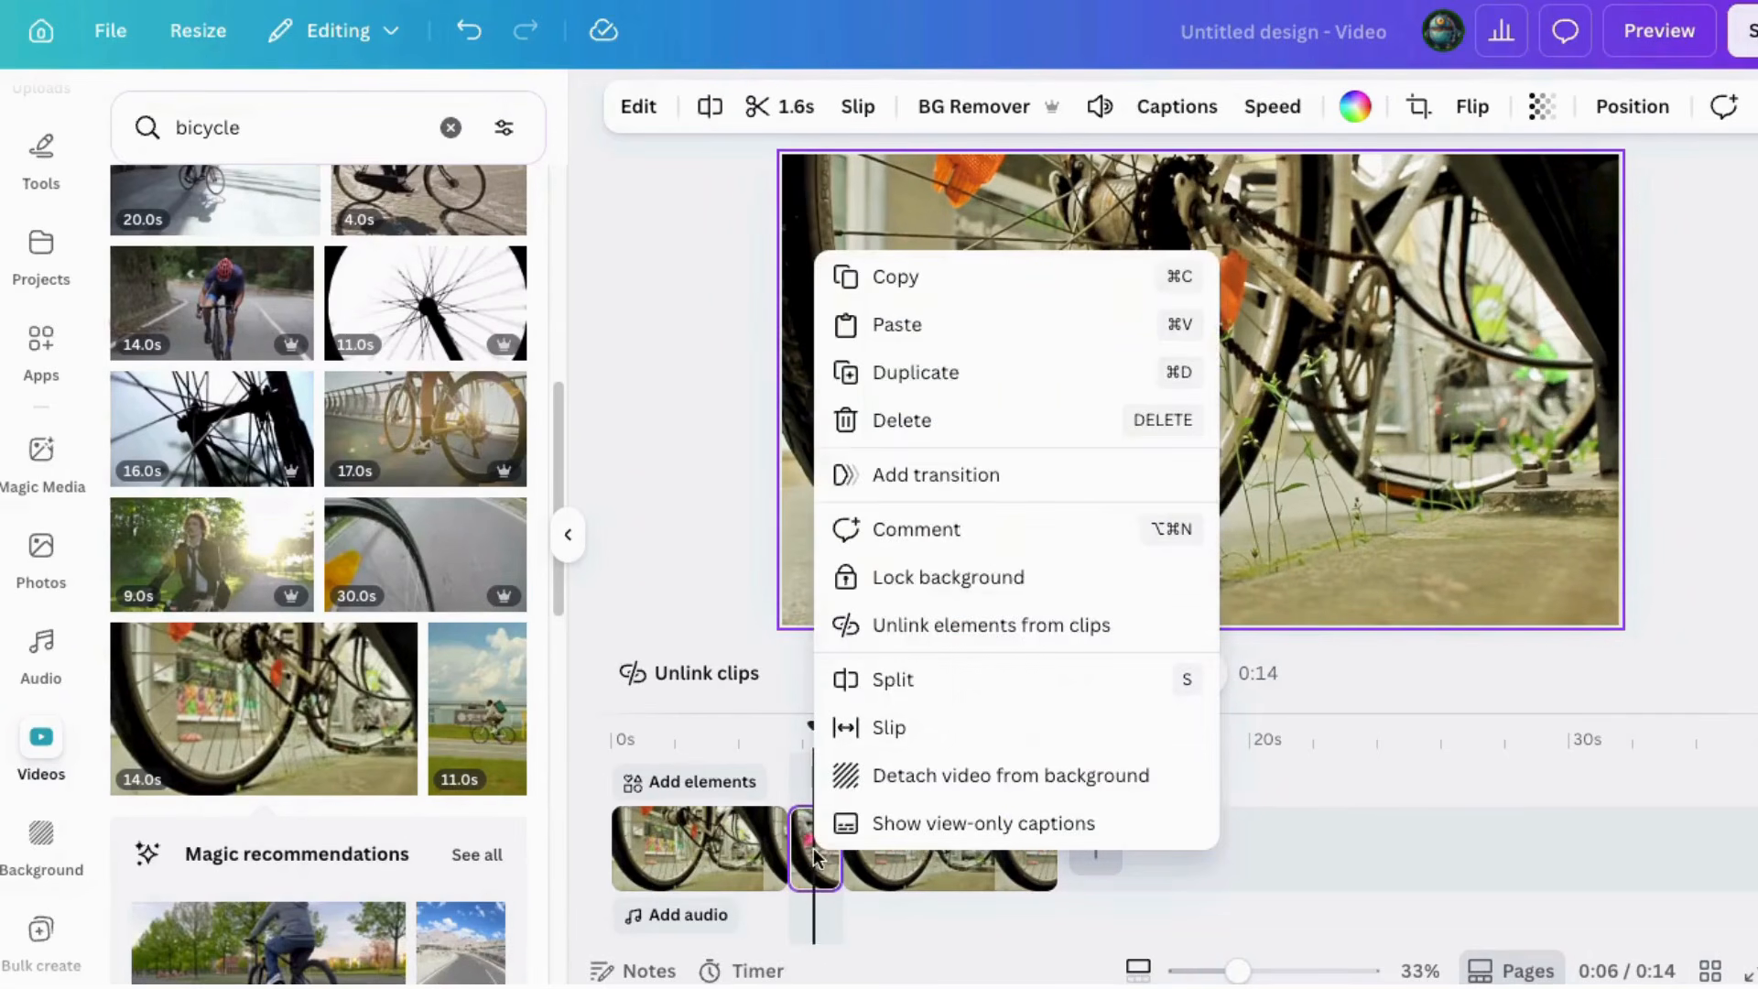
click(902, 421)
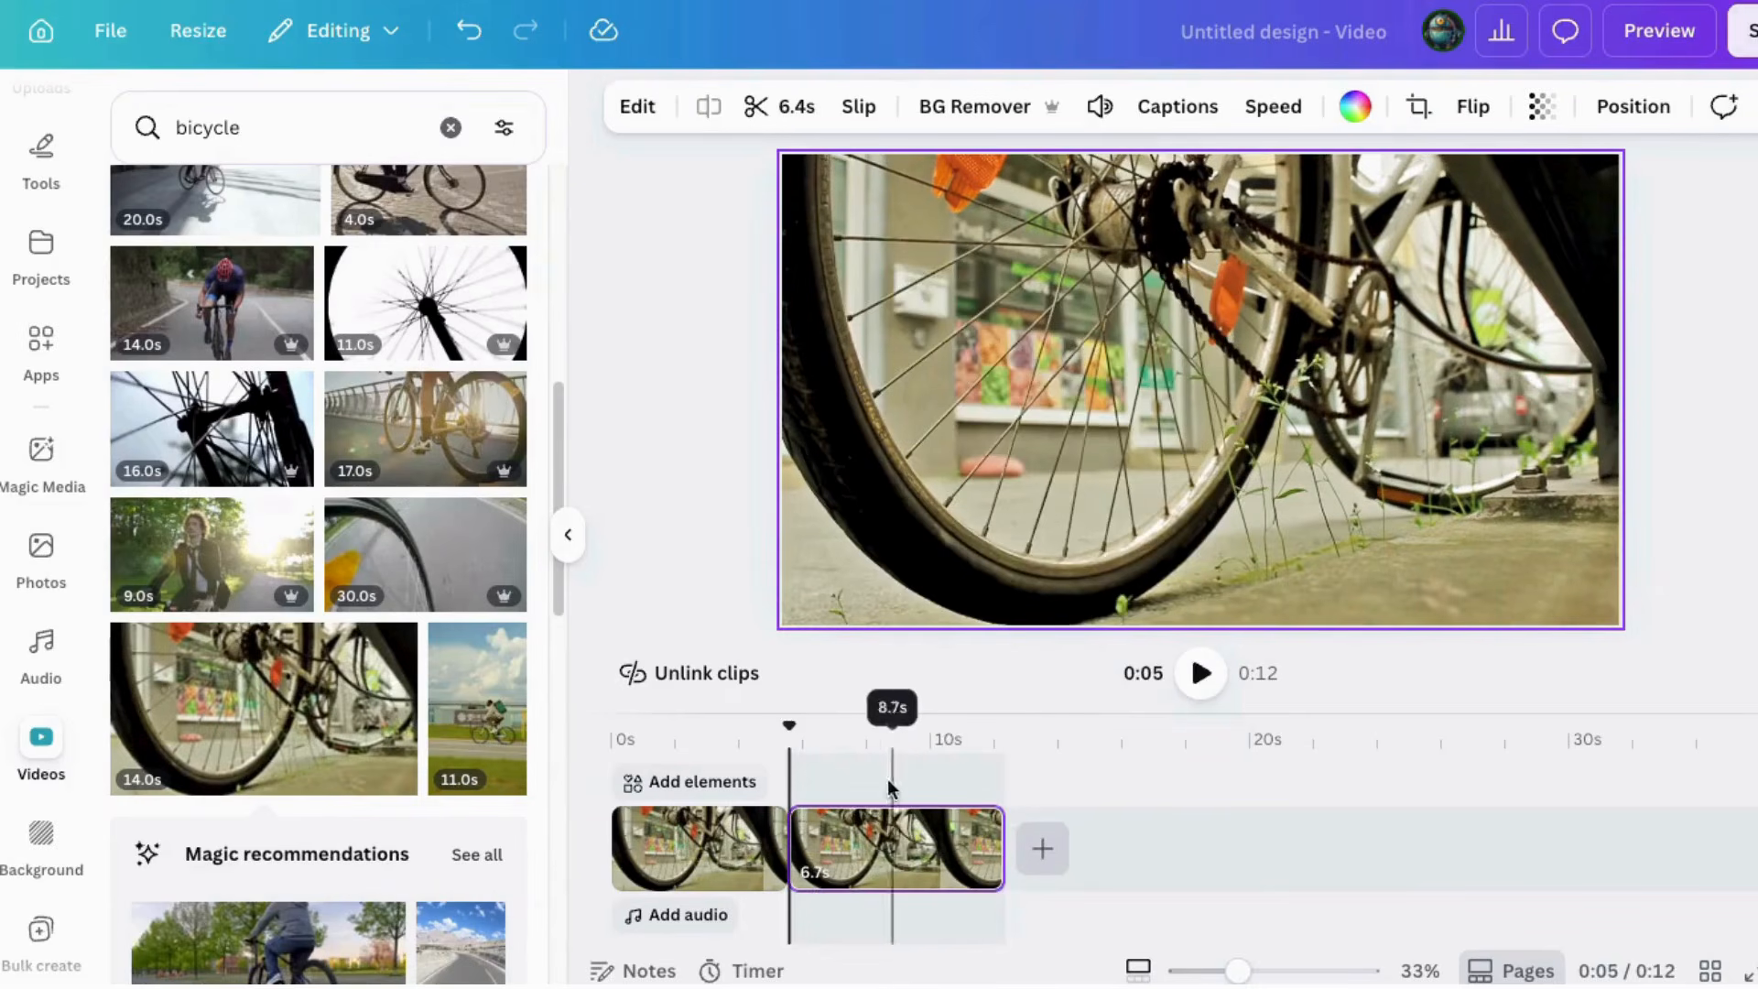
Play the edited bicycle video from the start to review the removed section
drag(794, 724, 609, 703)
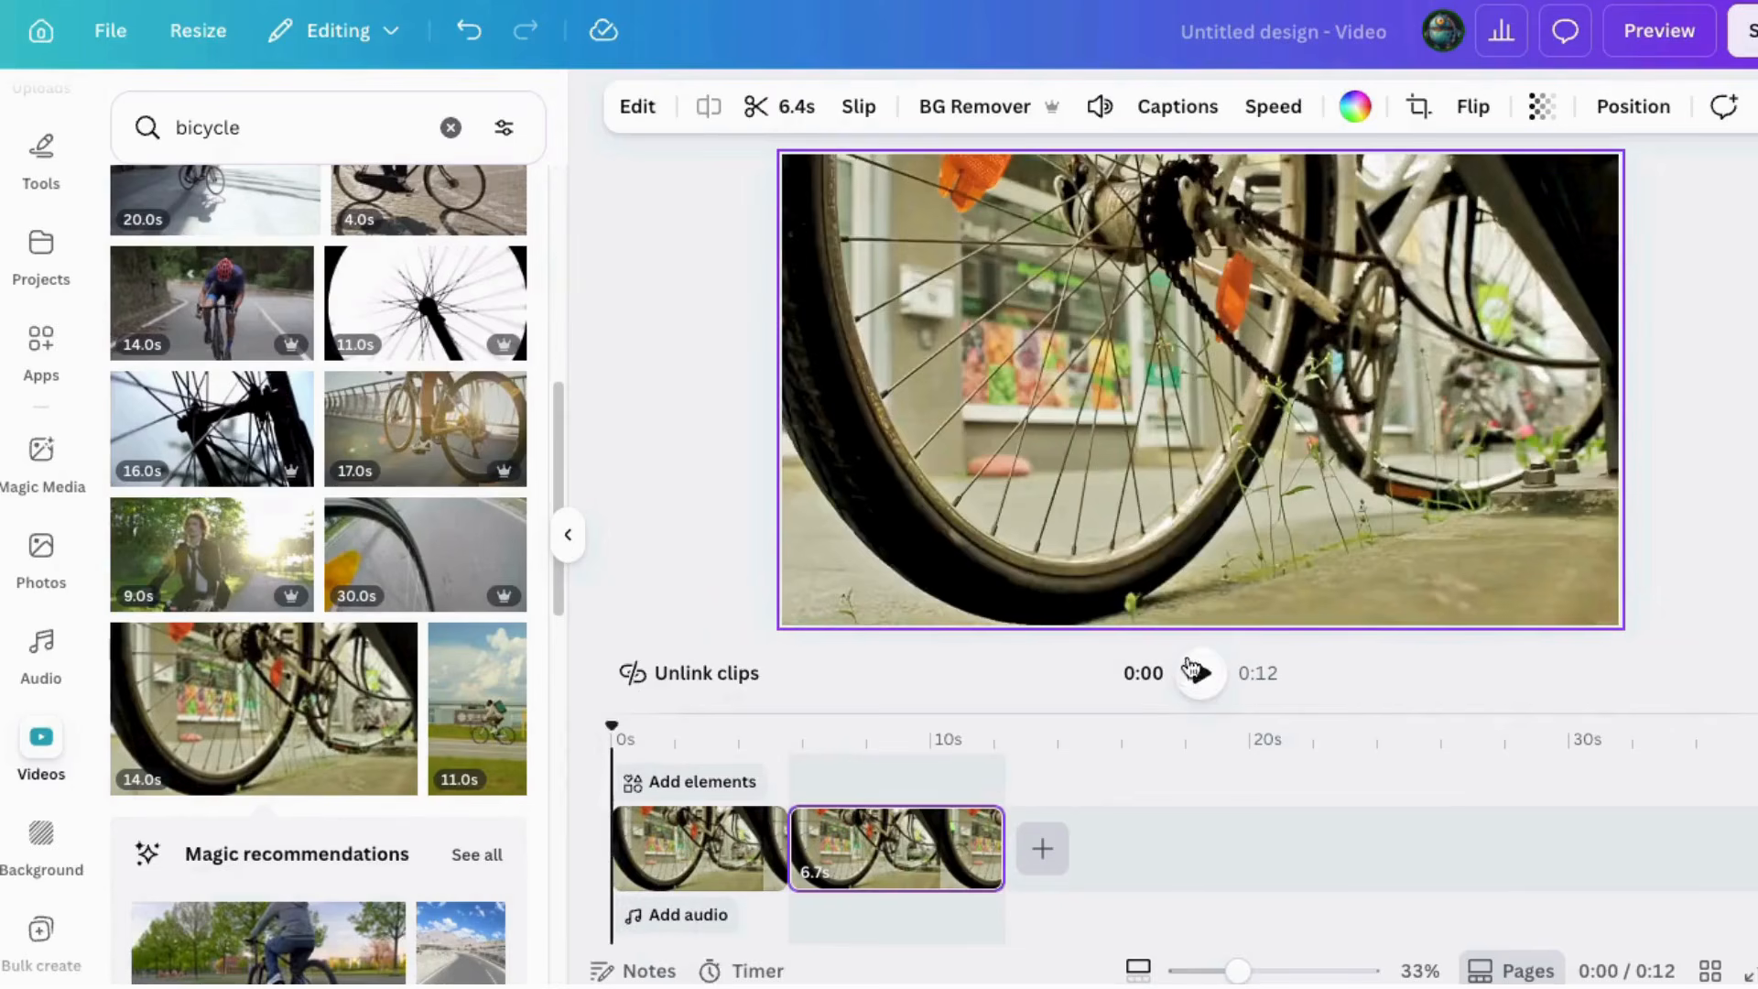
click(1200, 674)
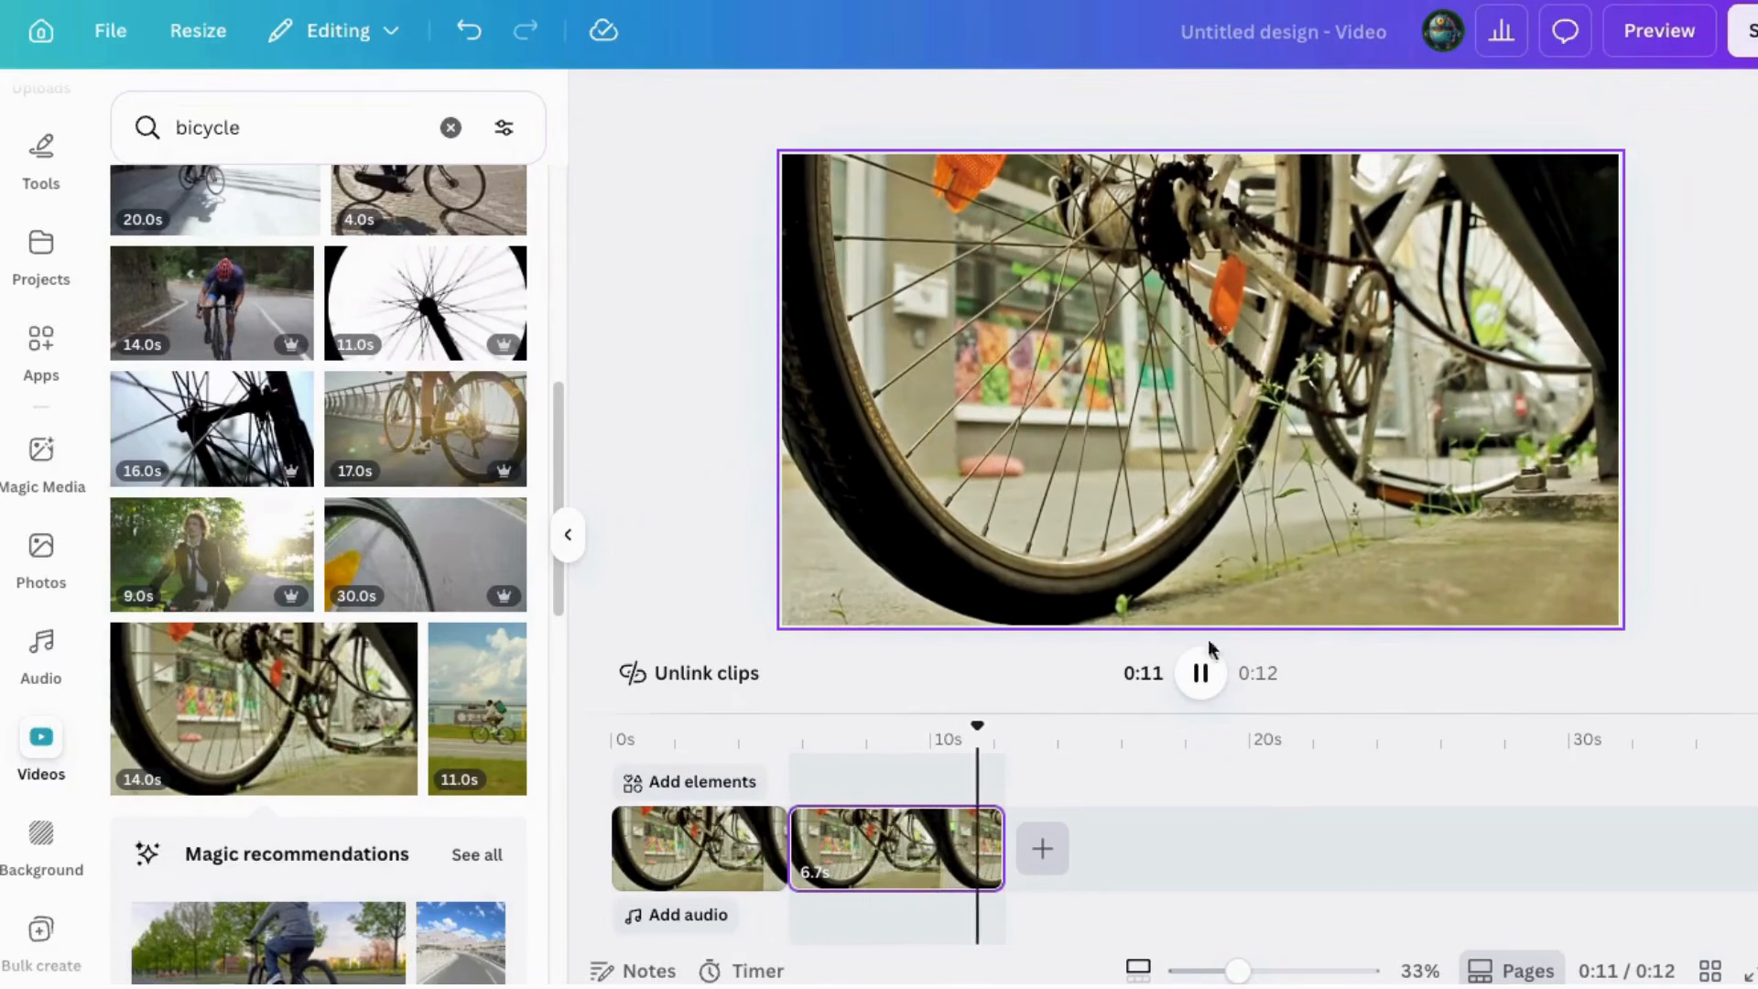
Split the last bicycle clip at about 11 s and delete the leftover piece at its end
drag(1006, 724, 957, 737)
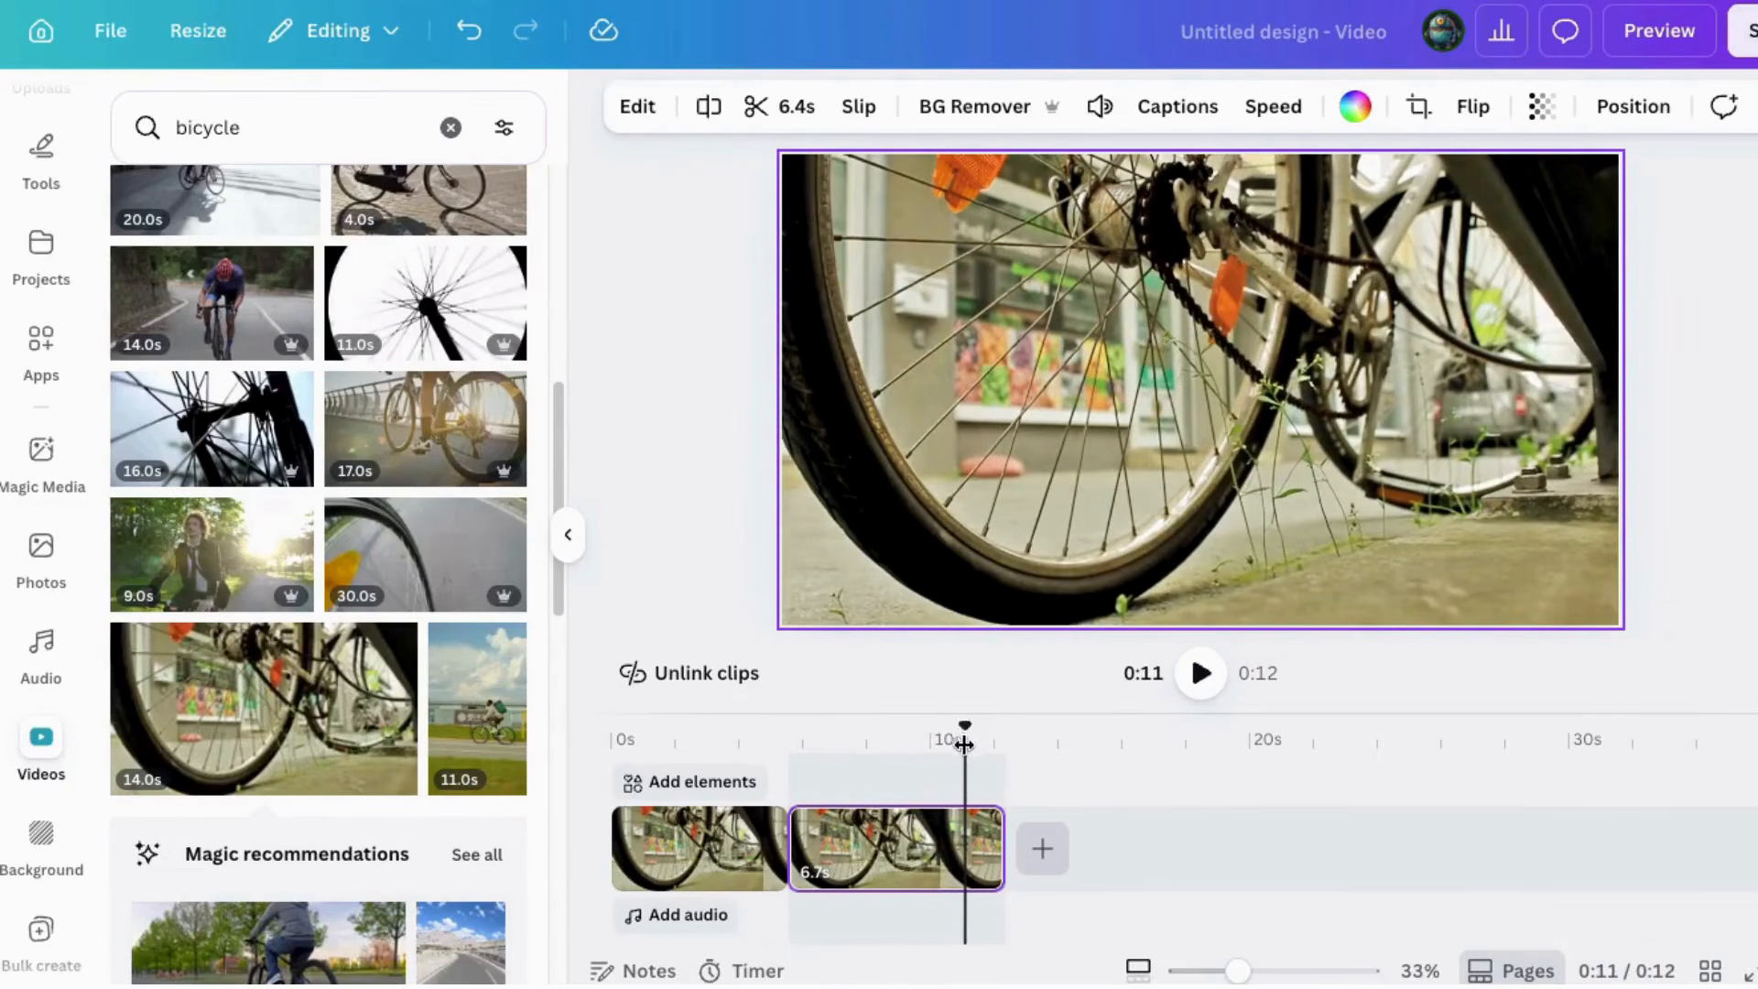
right_click(968, 859)
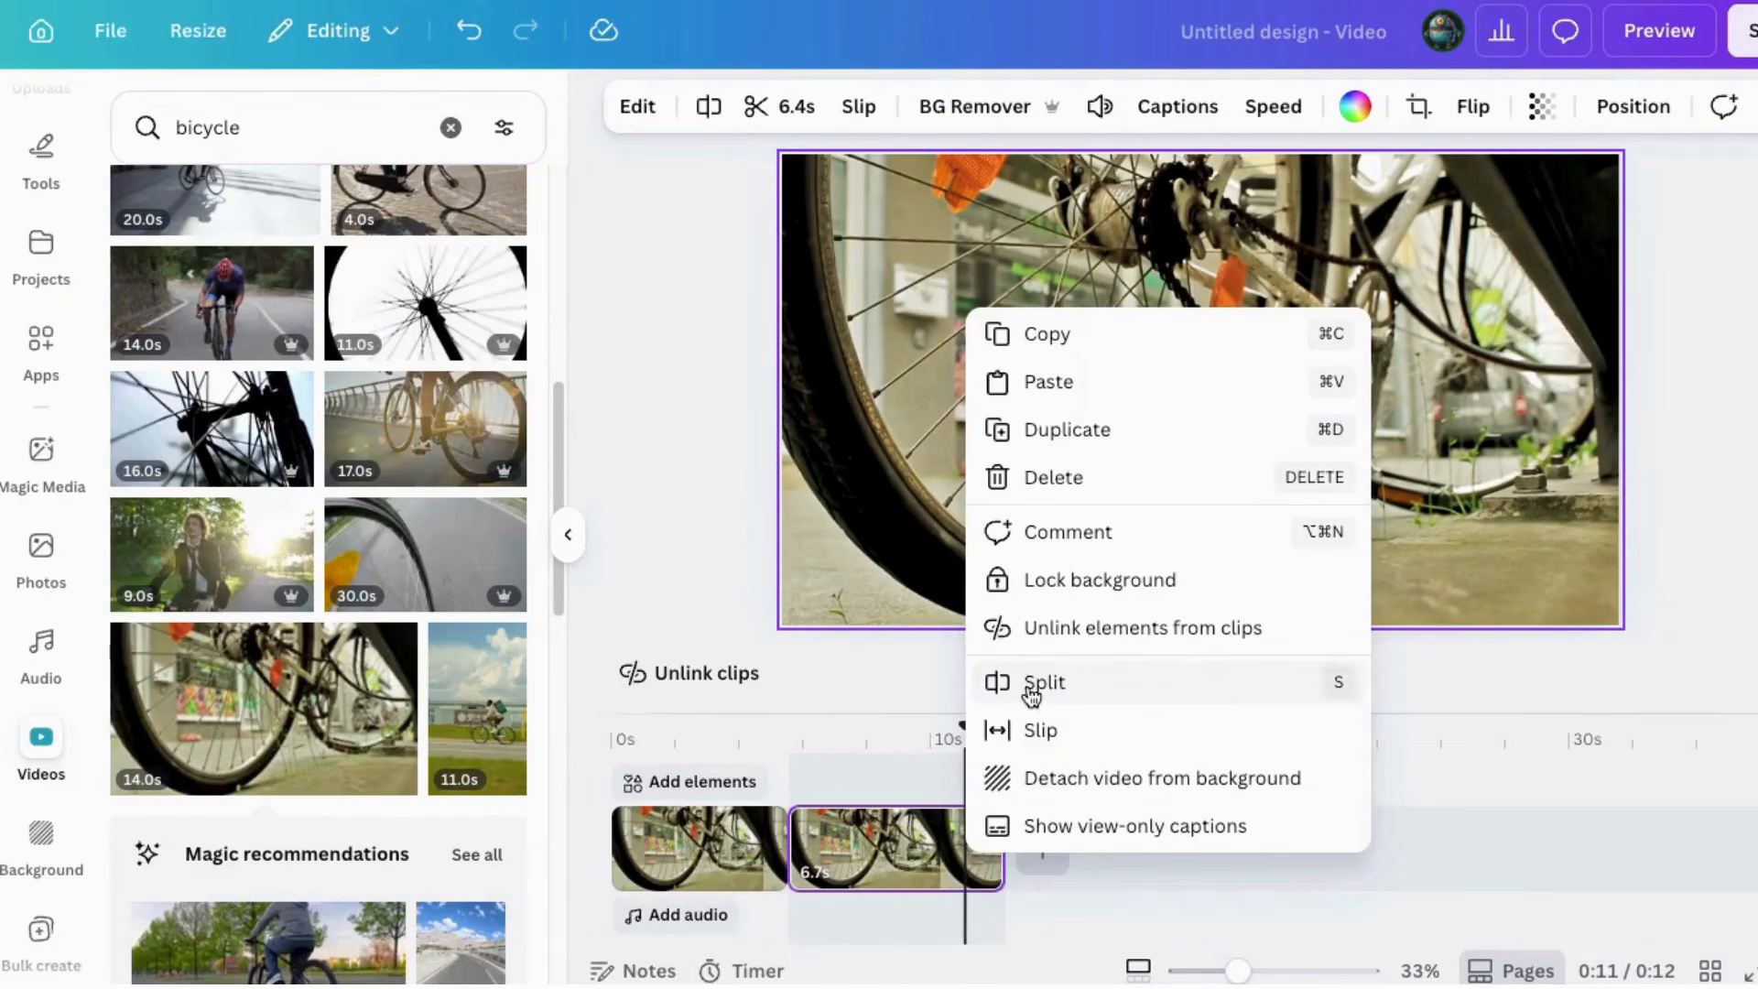
click(1032, 698)
click(989, 856)
key(Delete)
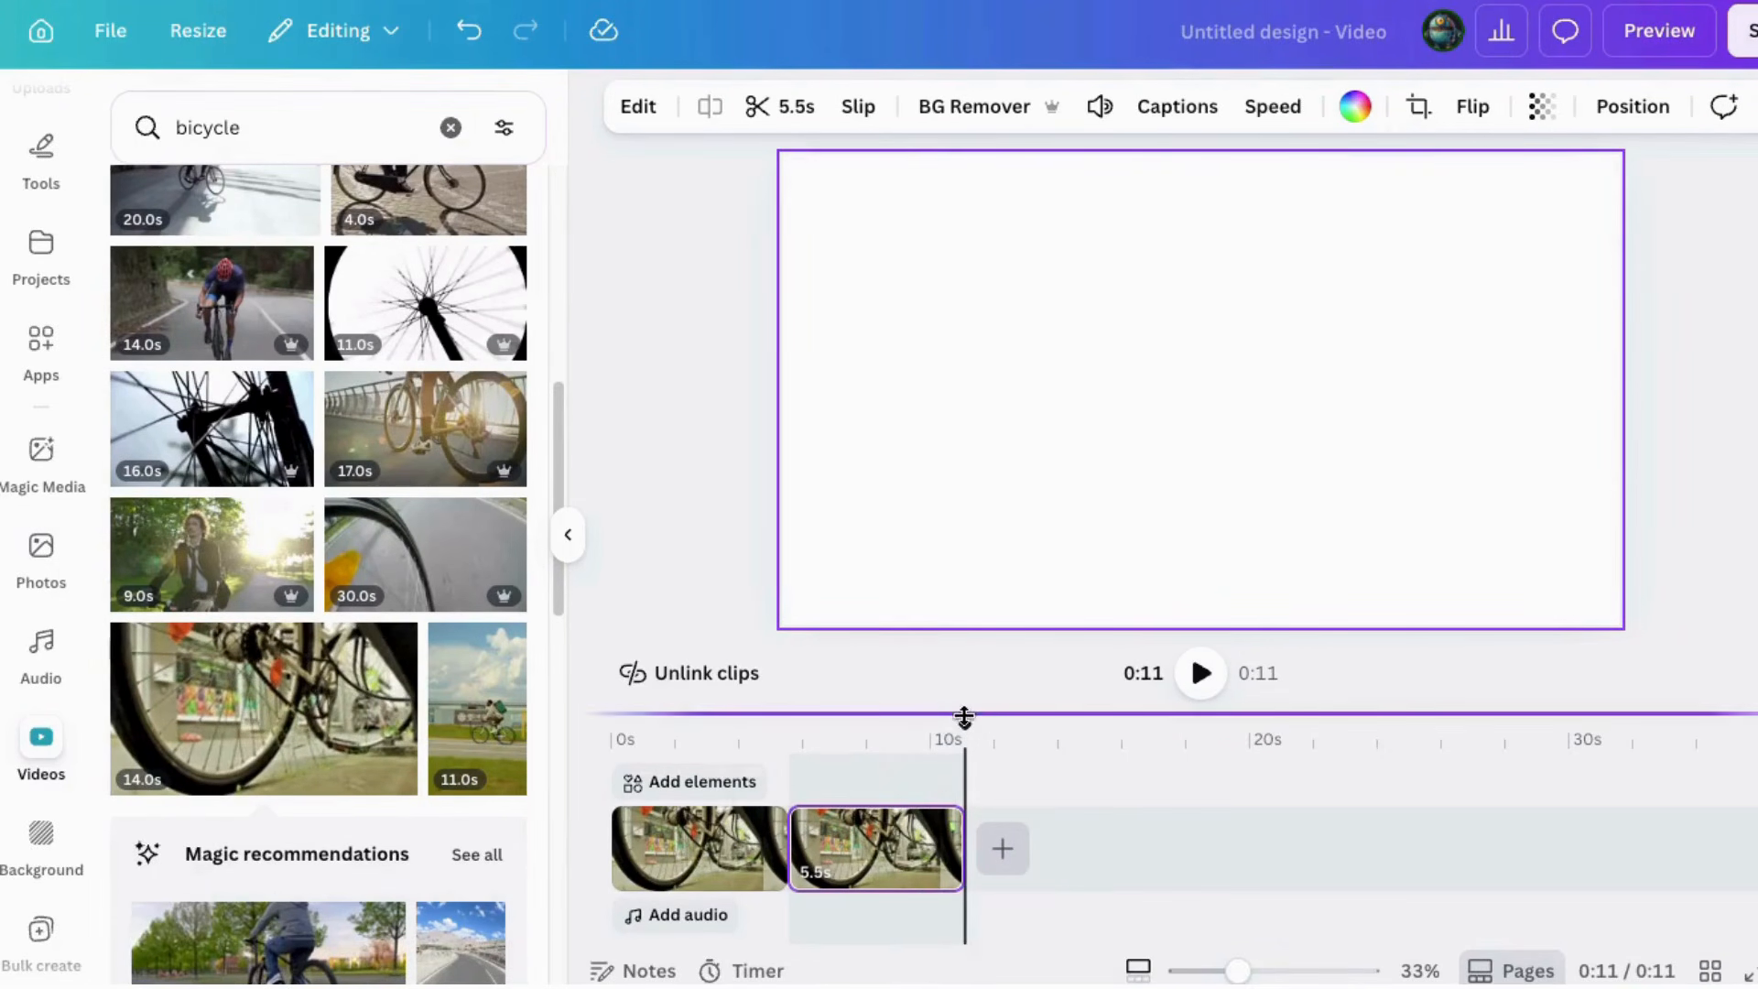
Play back the shortened bicycle video and return the playhead to the start of the timeline
click(1199, 674)
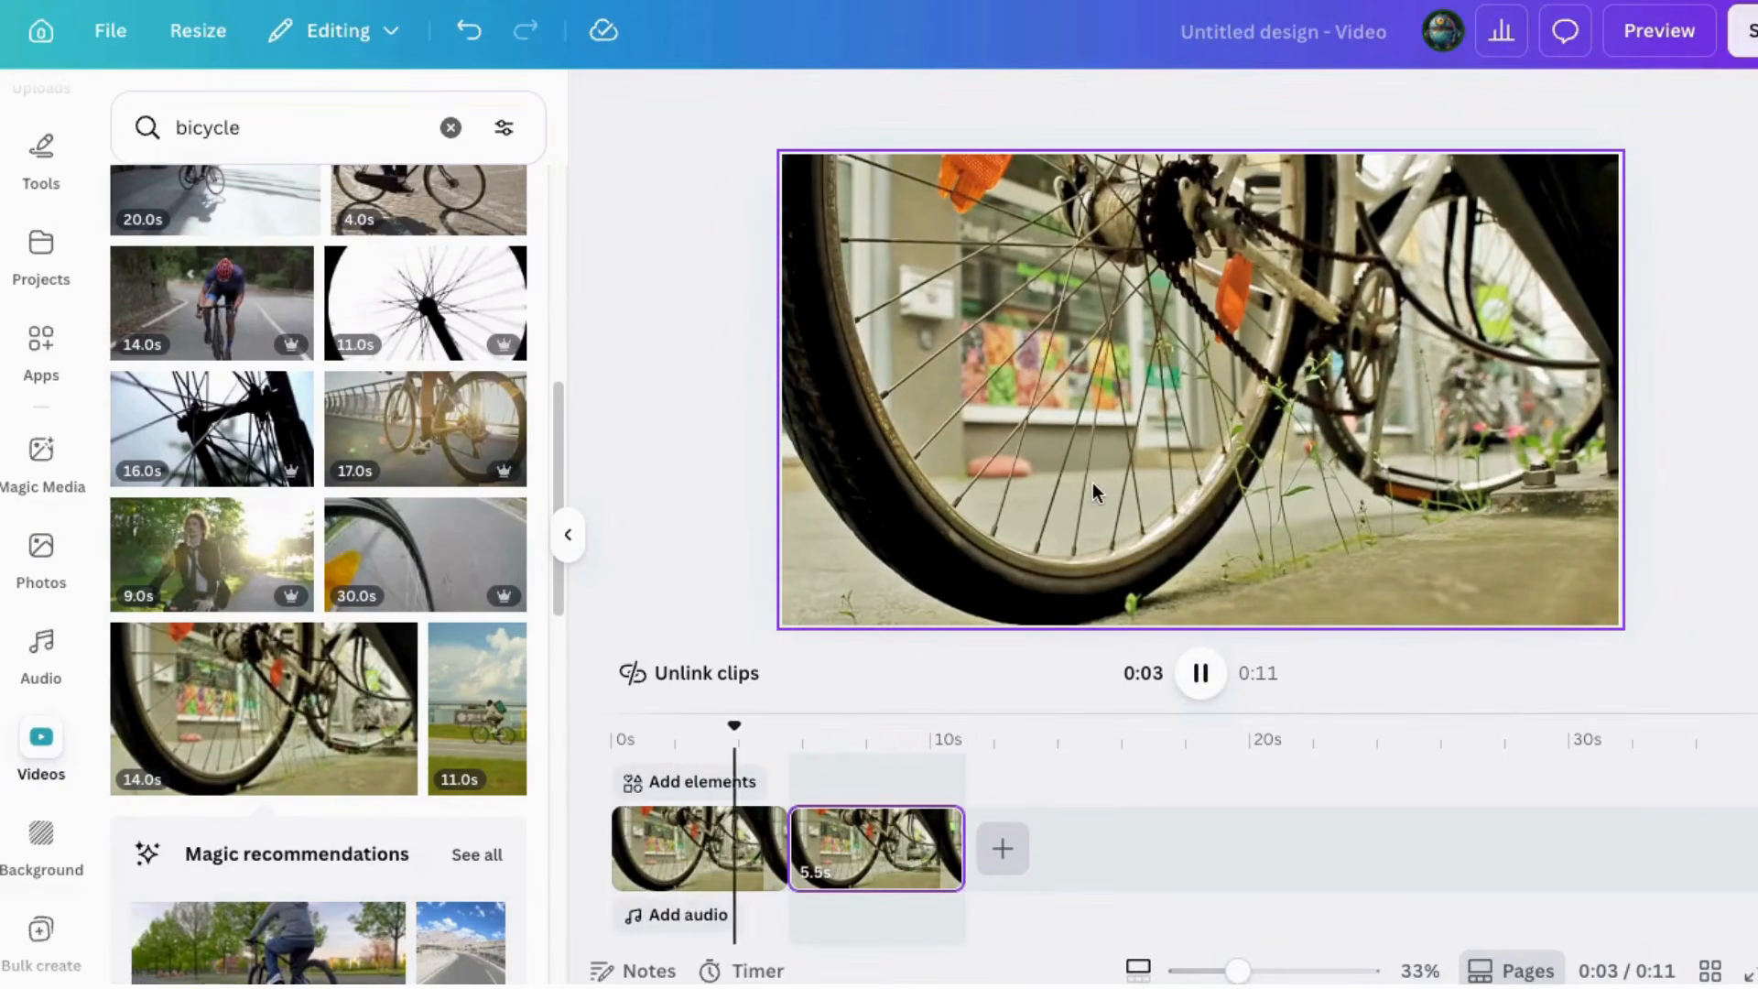
click(1152, 746)
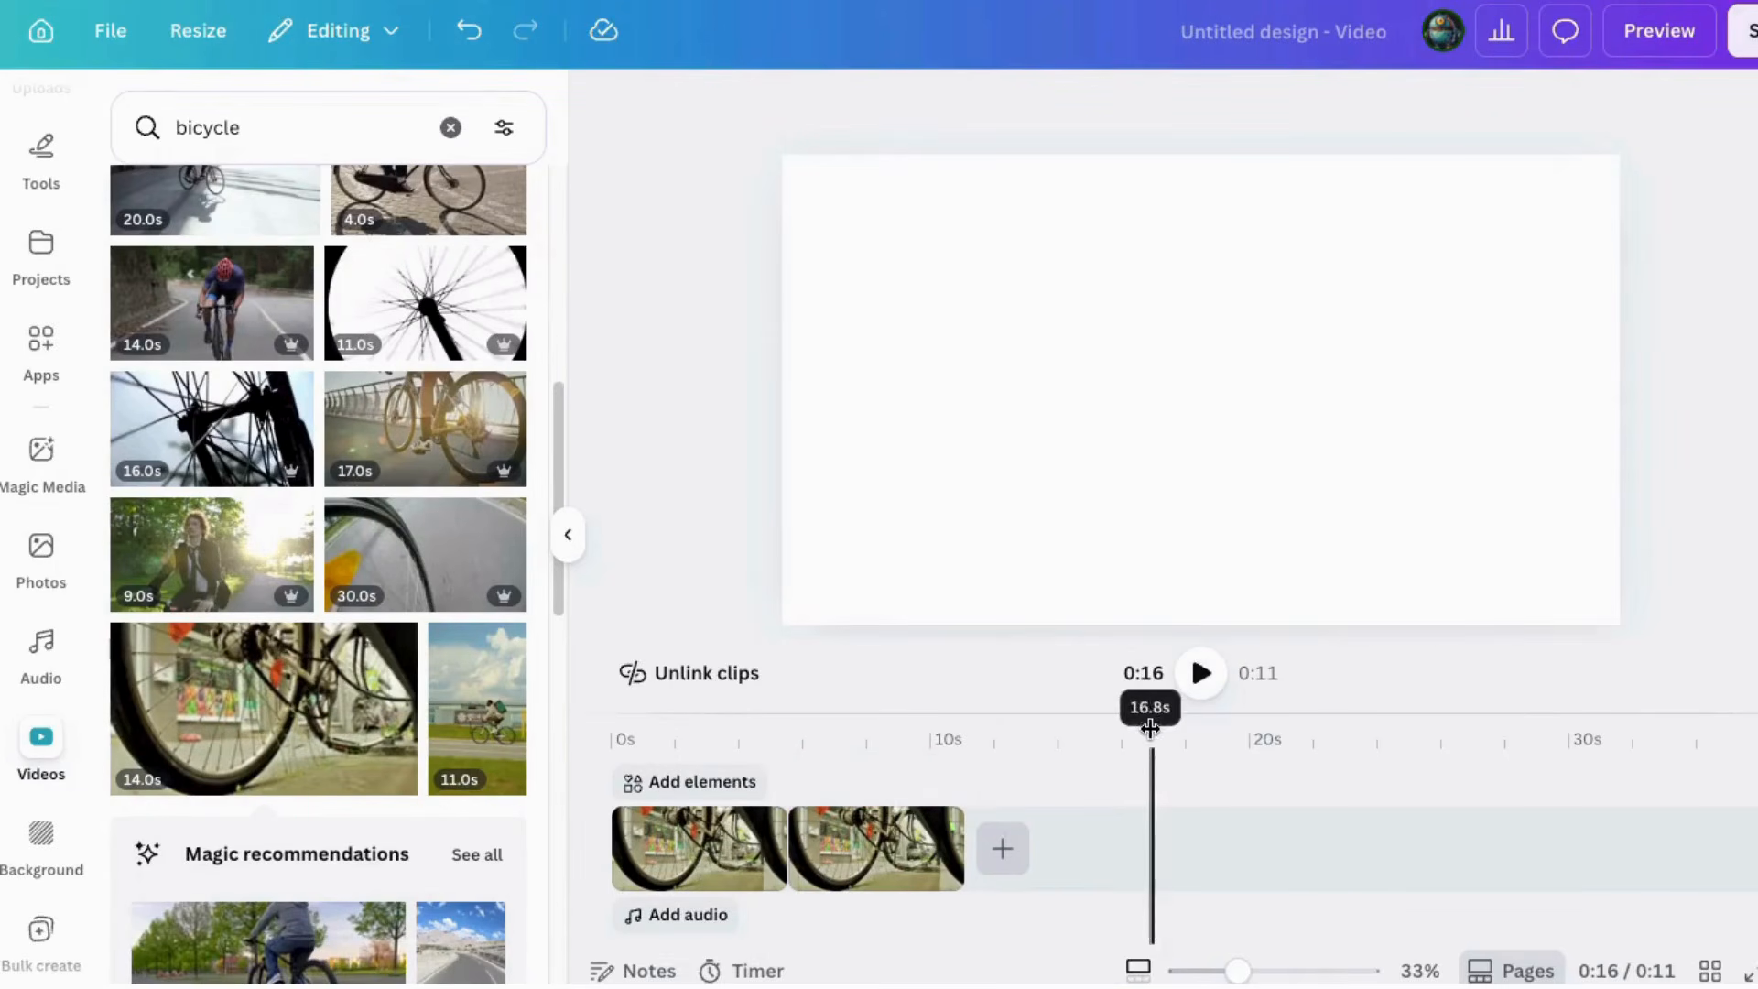
drag(1151, 727, 589, 655)
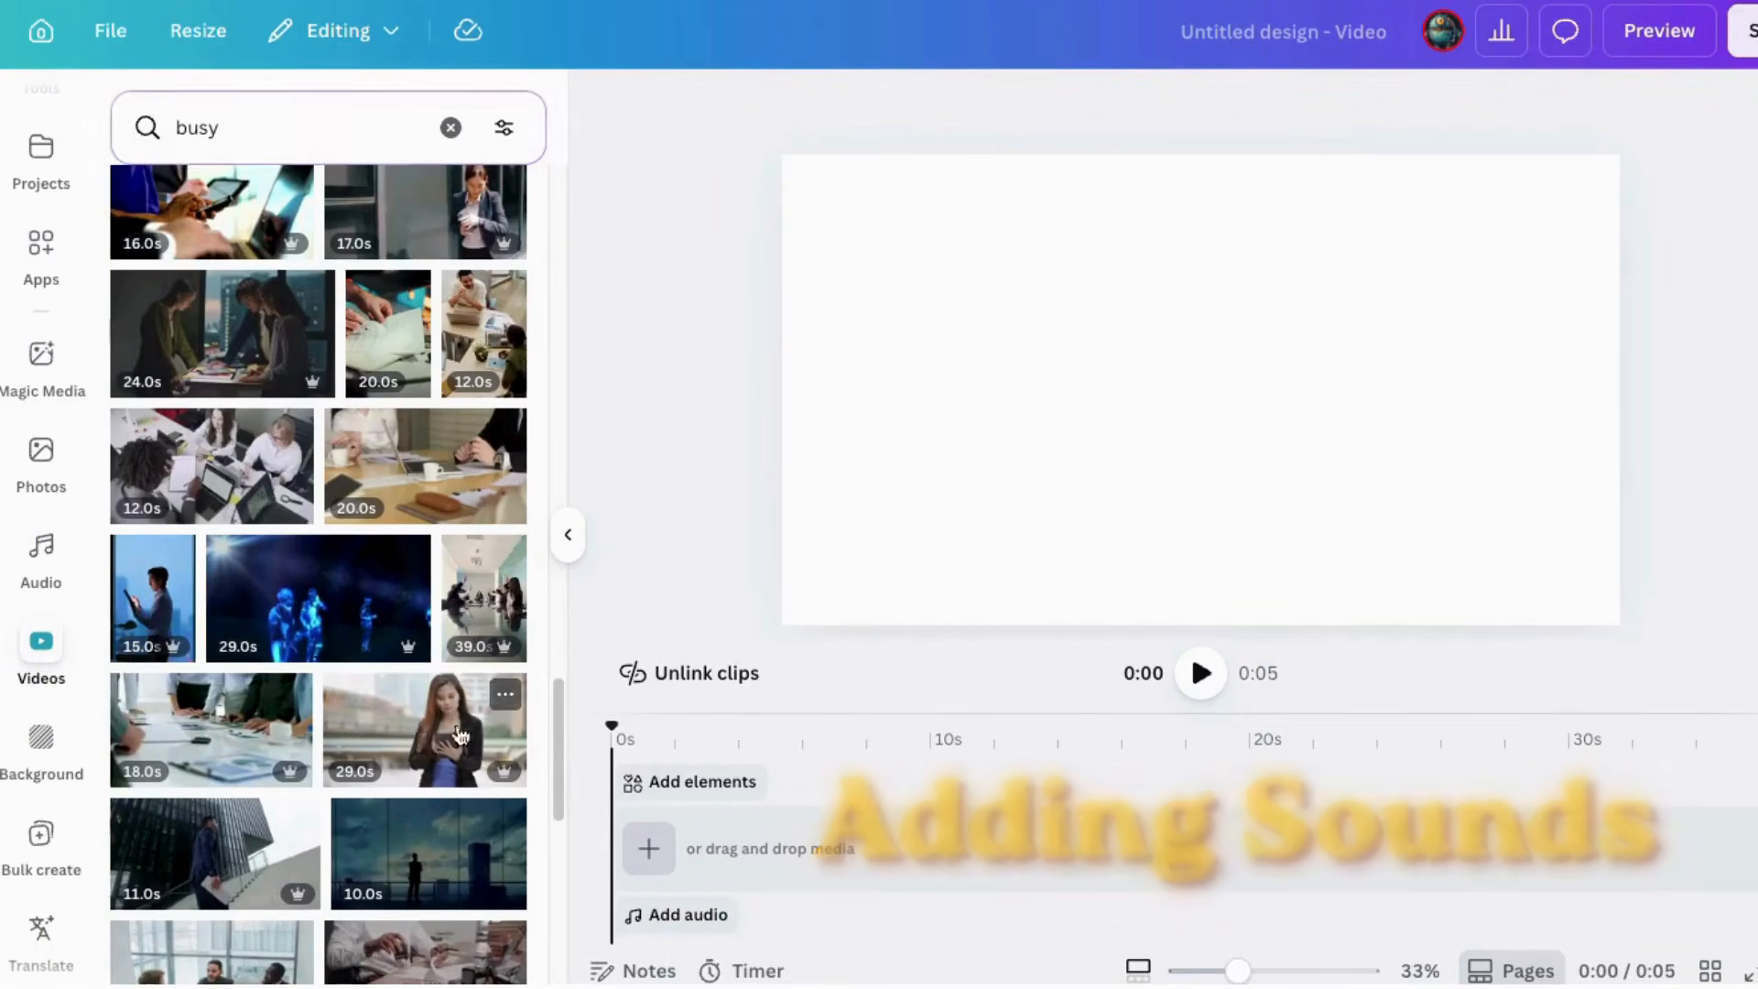
Place the 29-second video of the woman with a tablet on the elements track and extend a blank page beneath it to 29 s
drag(425, 730, 684, 779)
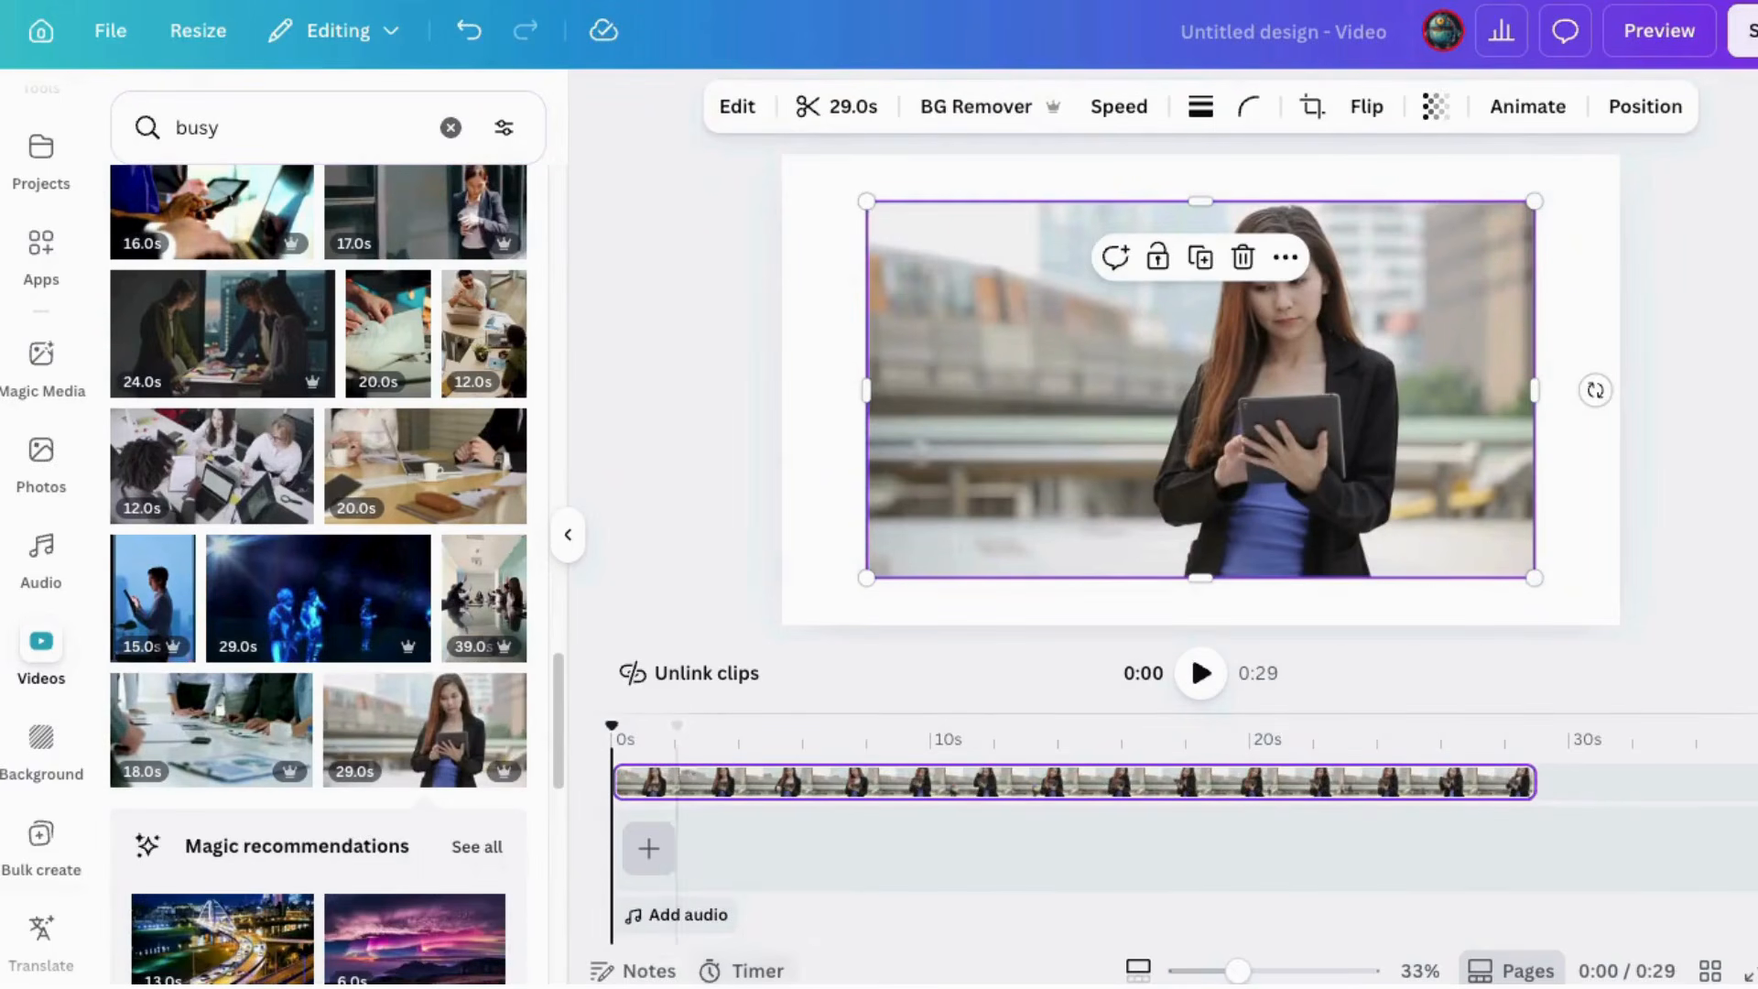
click(648, 848)
drag(766, 851, 1534, 900)
Reposition and enlarge the video of the woman with the tablet so it fills the whole canvas
click(780, 783)
drag(1033, 400, 943, 353)
drag(1448, 528, 1603, 673)
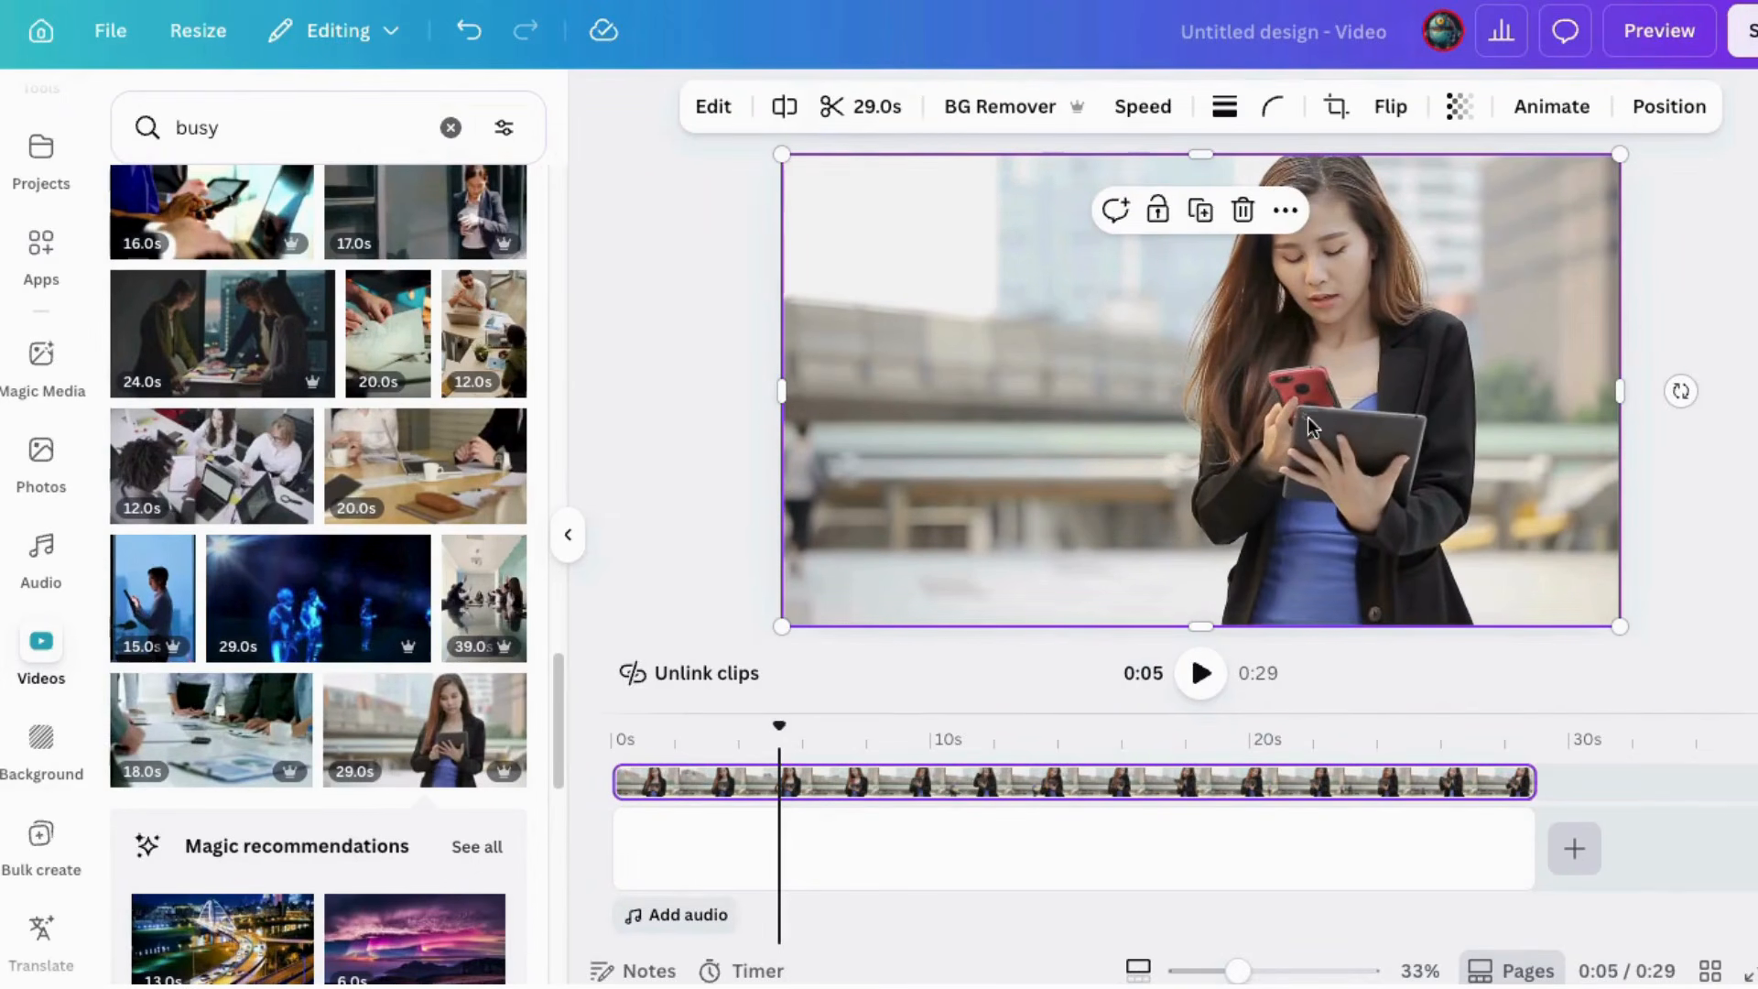
Play the video of the woman to see when she takes the phone call, and pause it
click(1189, 678)
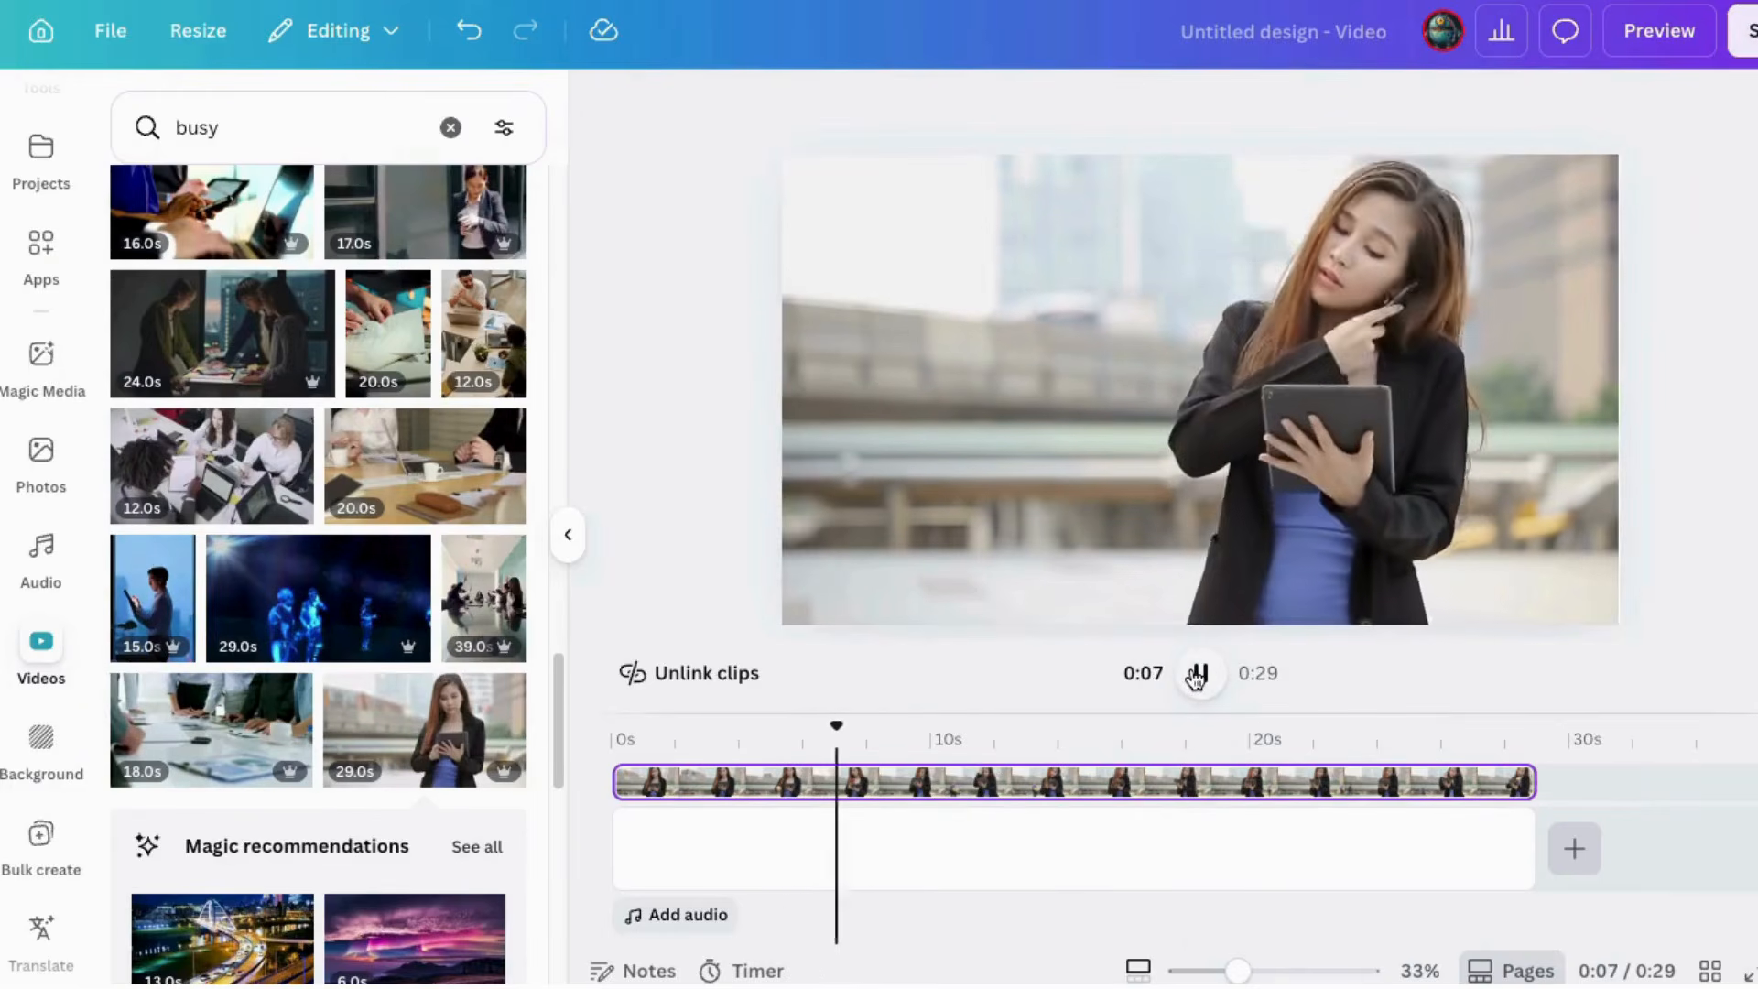
click(1200, 676)
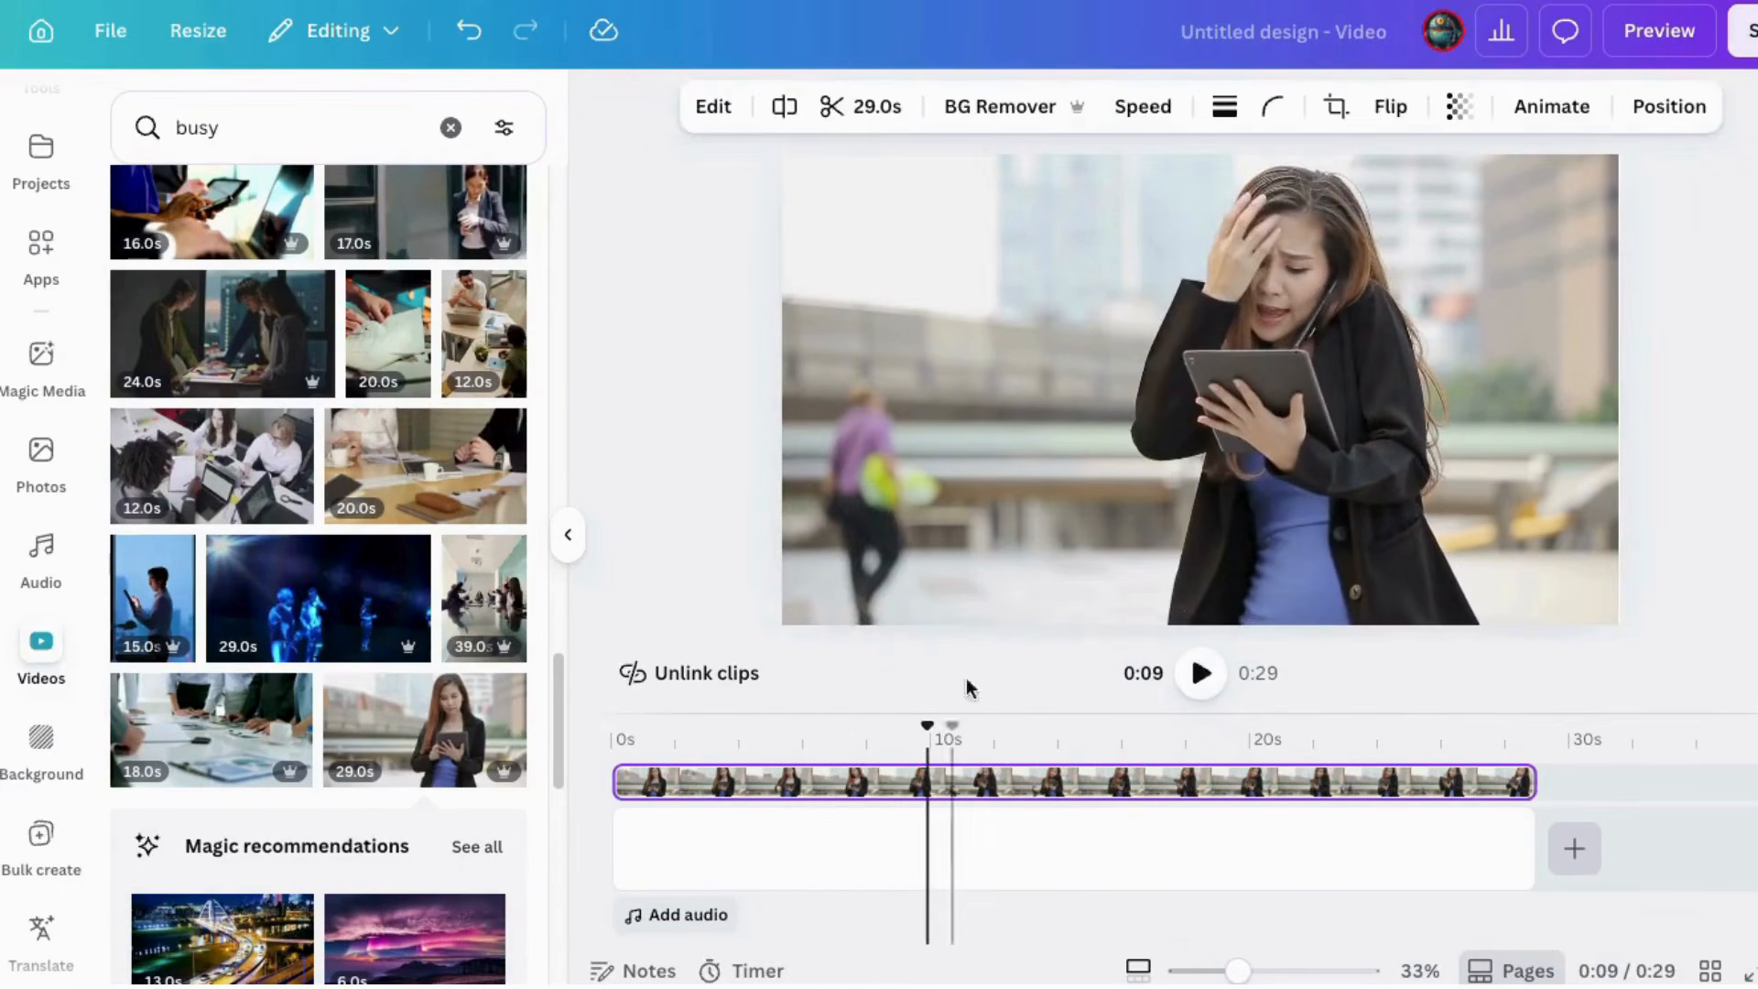
Set the playhead at about 3 s and search the audio library for "telephone ring"
drag(952, 739, 712, 702)
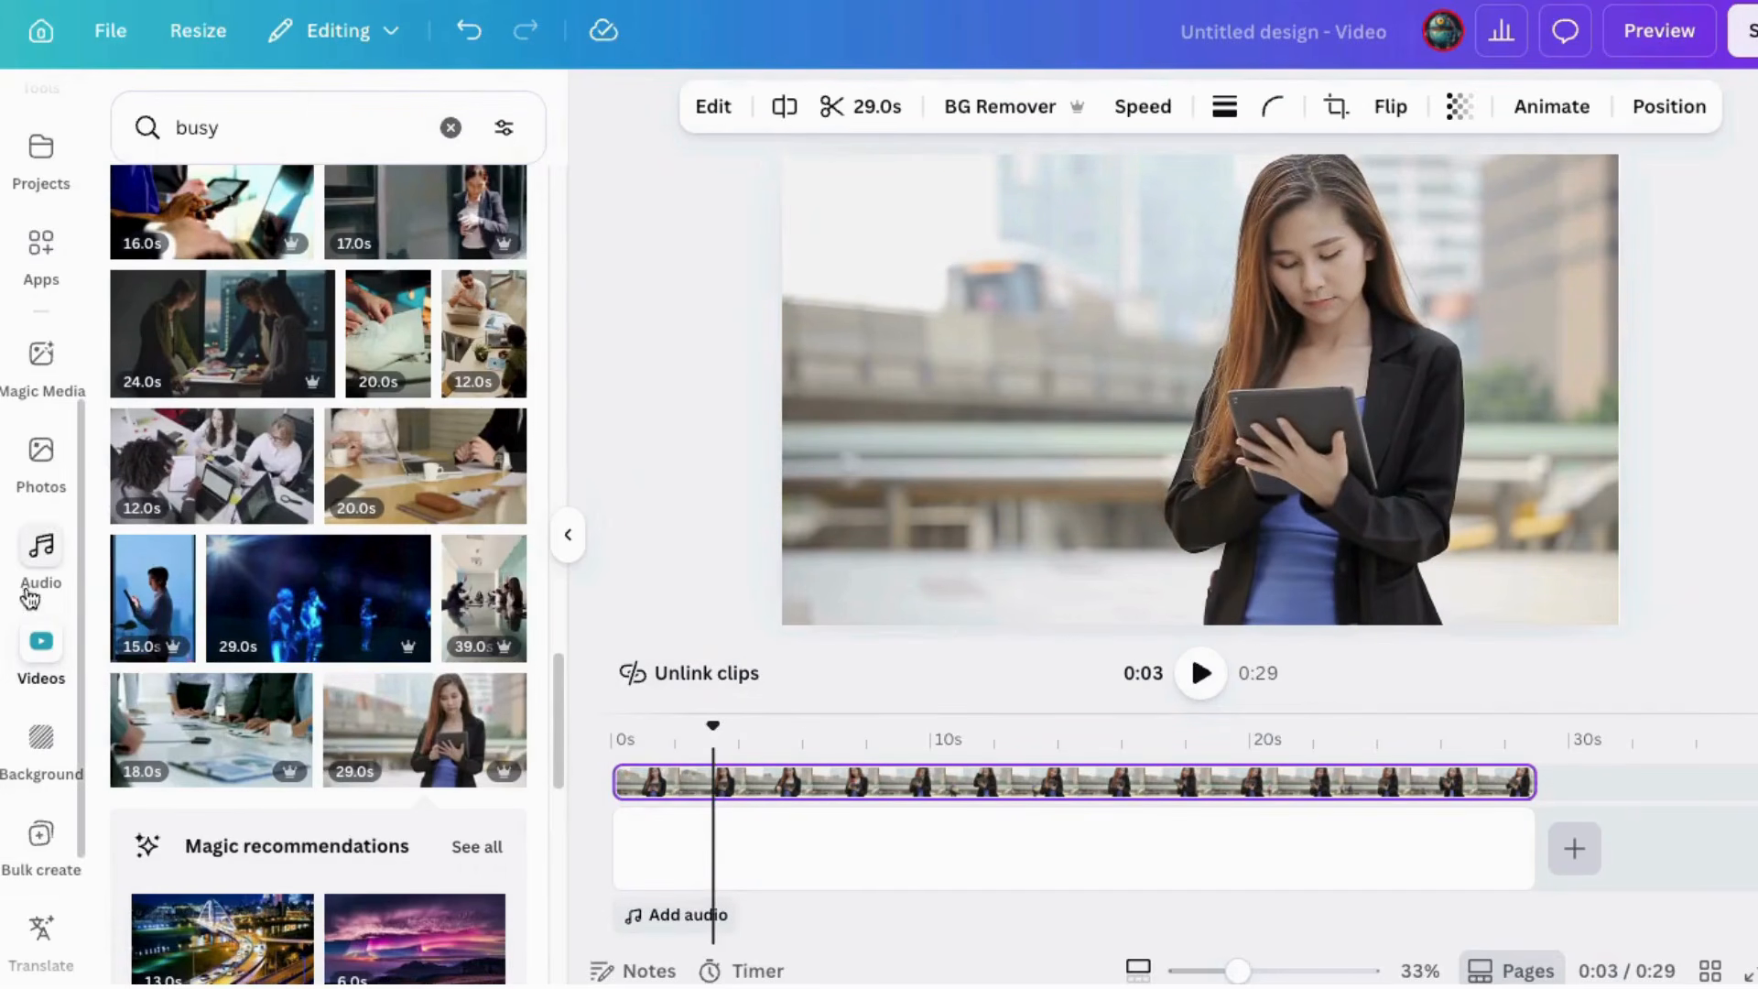
click(41, 550)
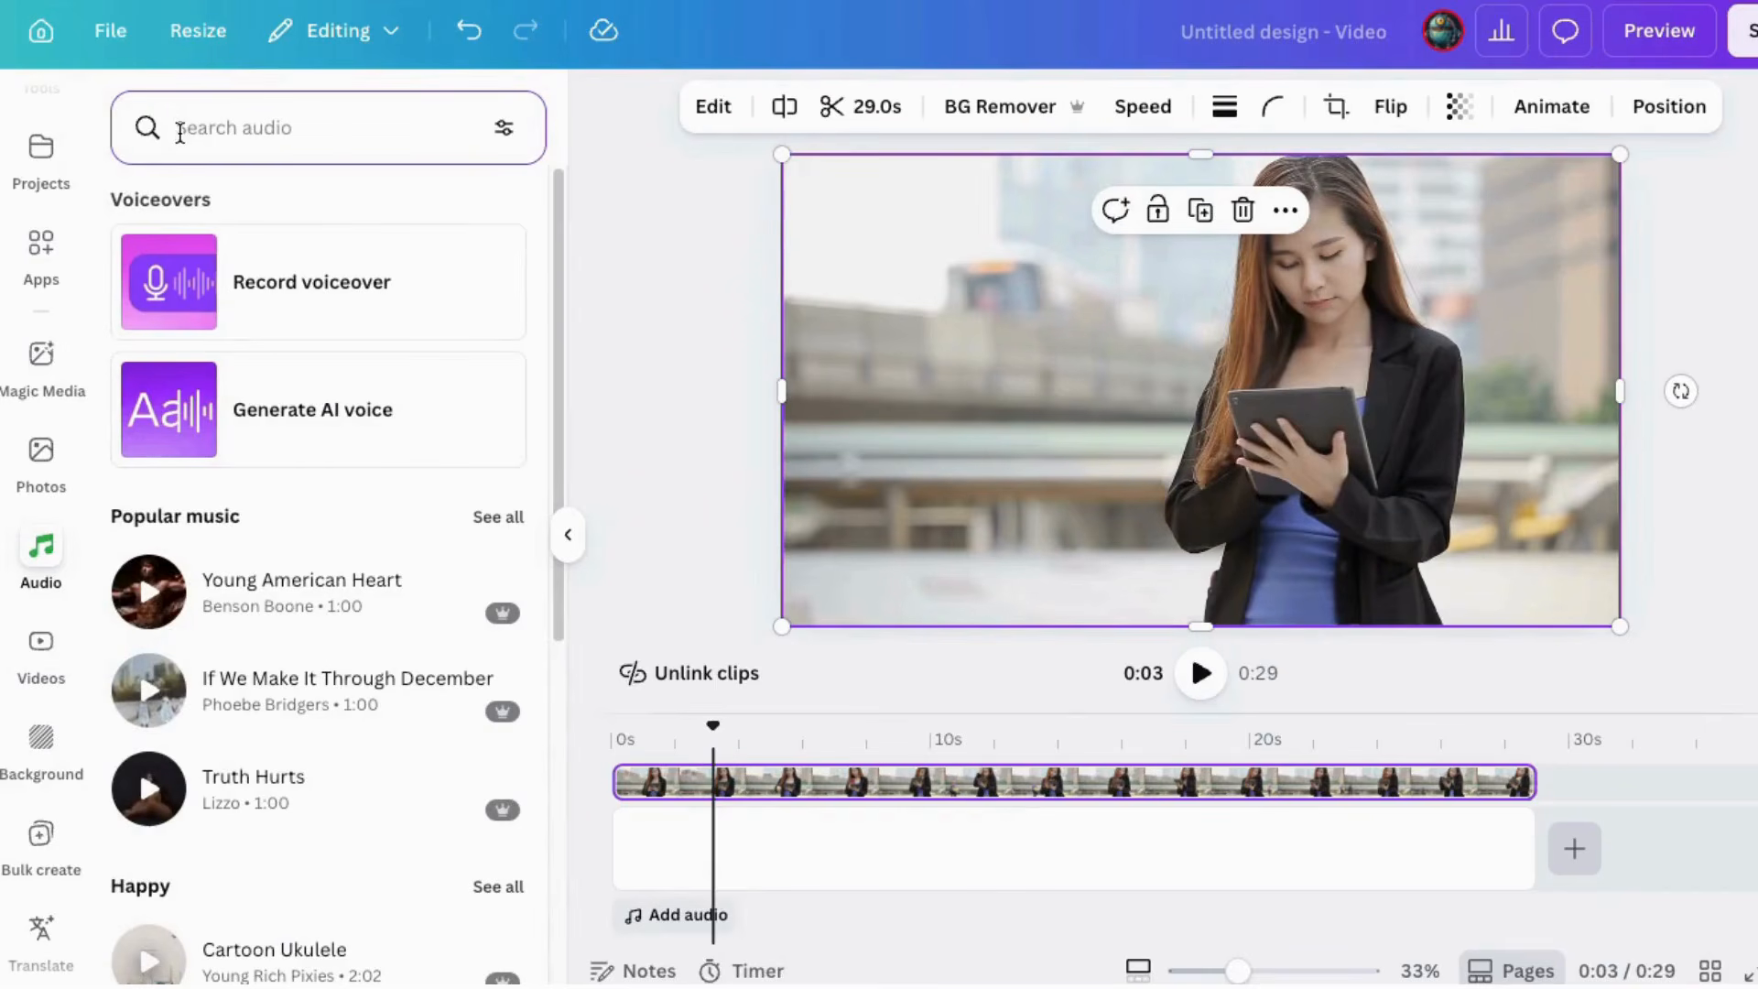
text(telephone)
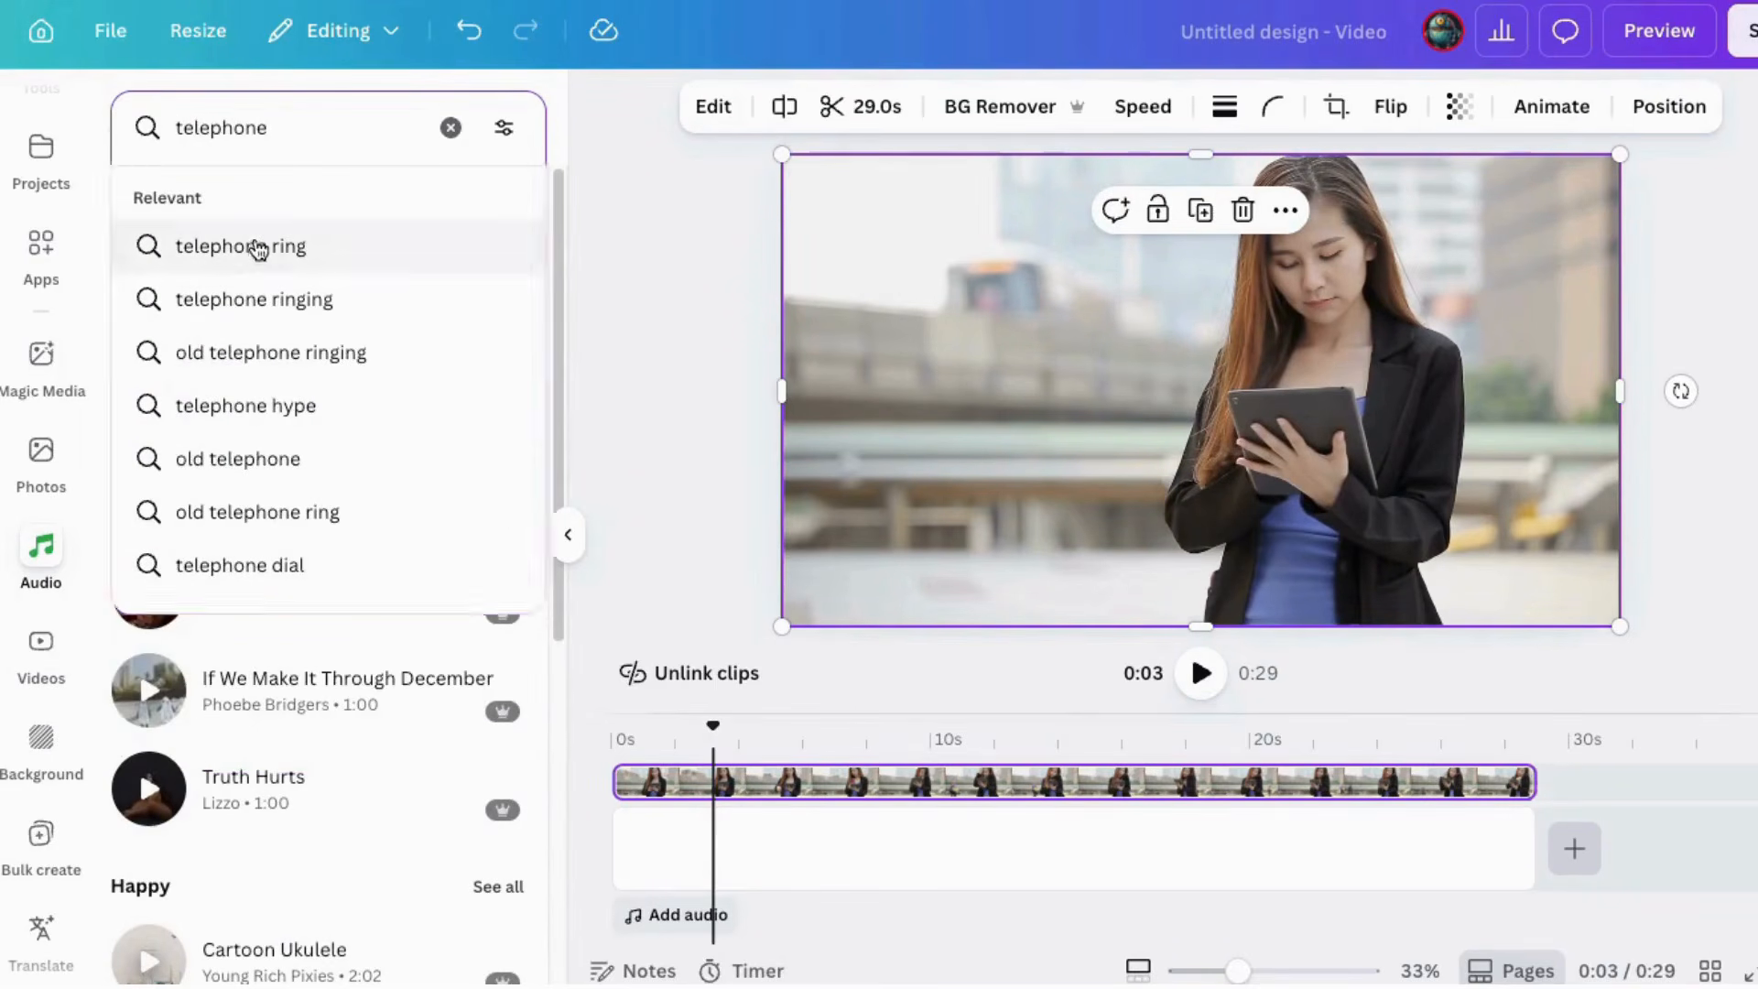
click(259, 248)
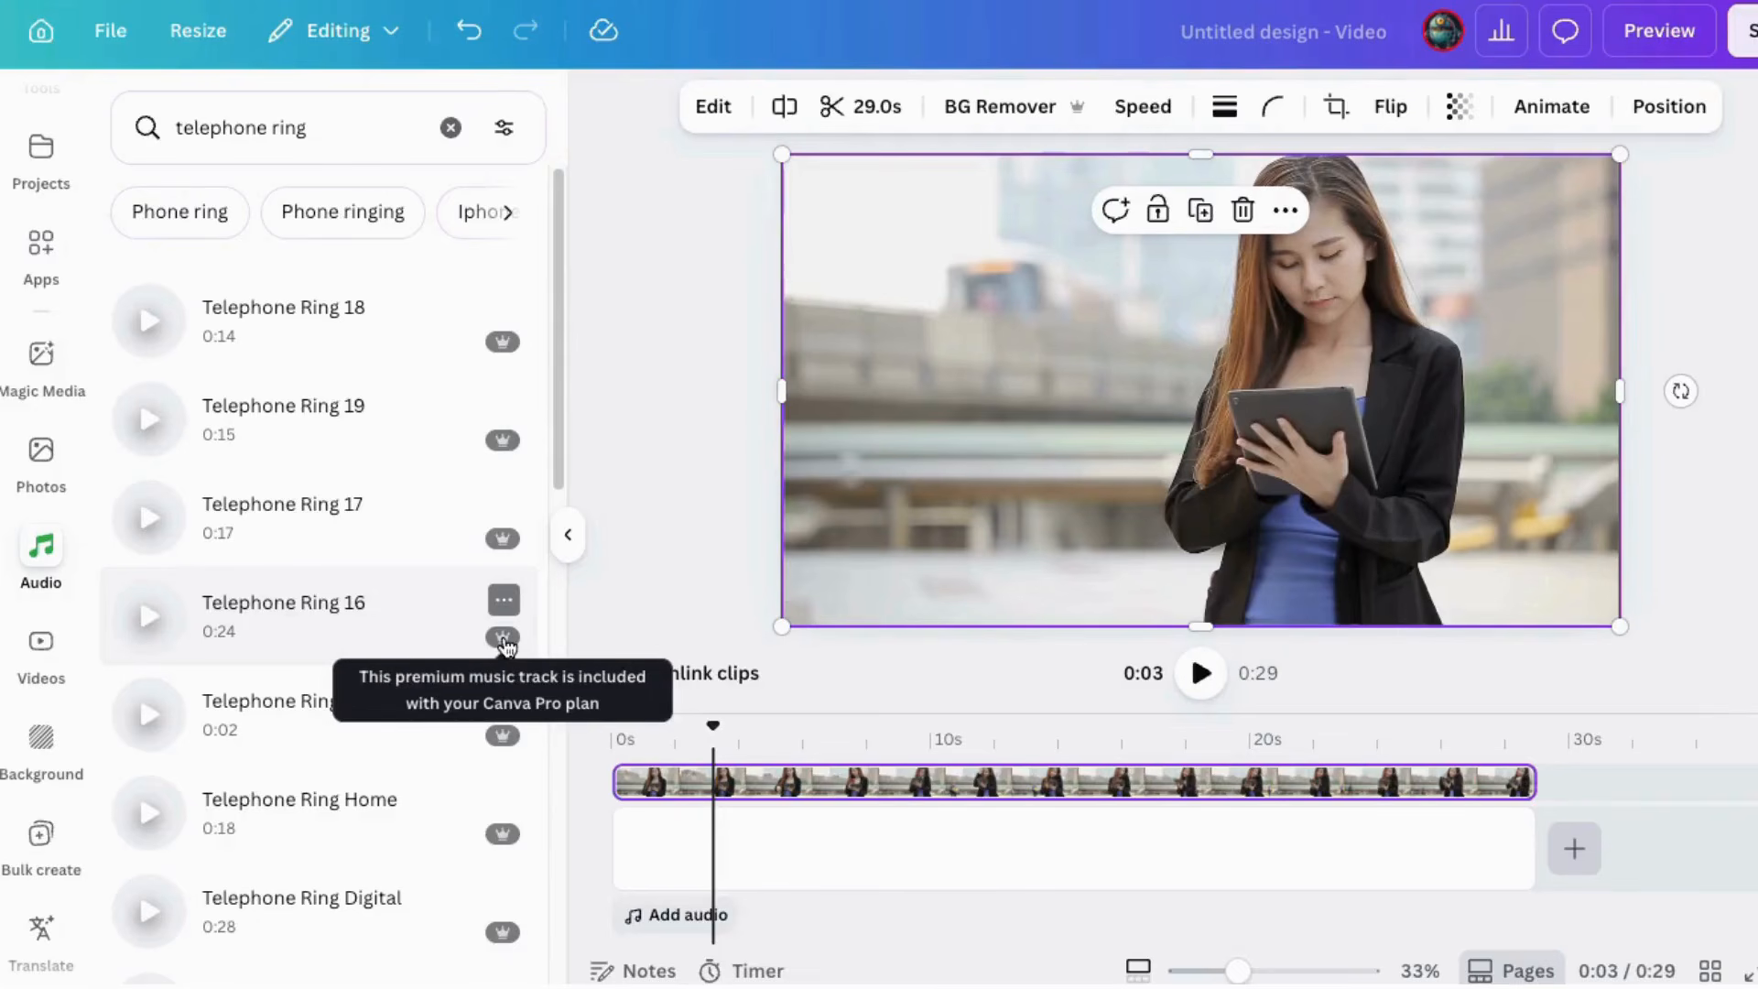
Find the 4-second Old_telephone_ring sound in the audio results and add it to the timeline at about 3 s
scroll(463, 836, down, 12)
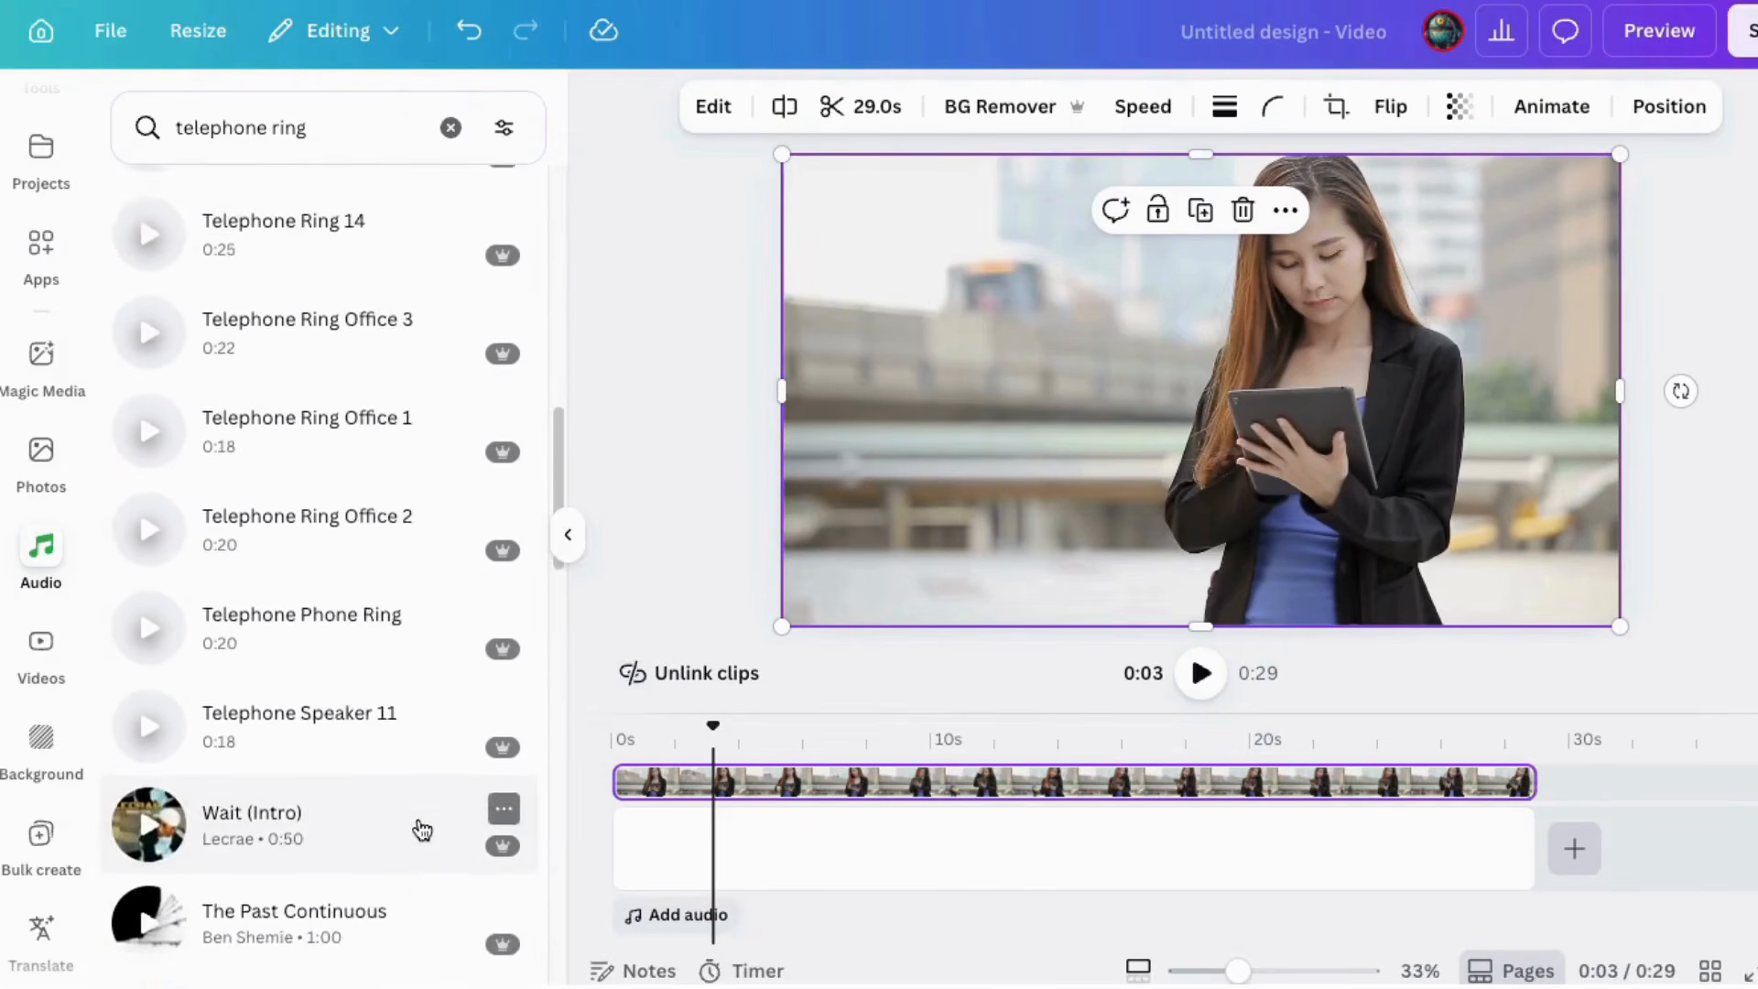
scroll(422, 830, down, 15)
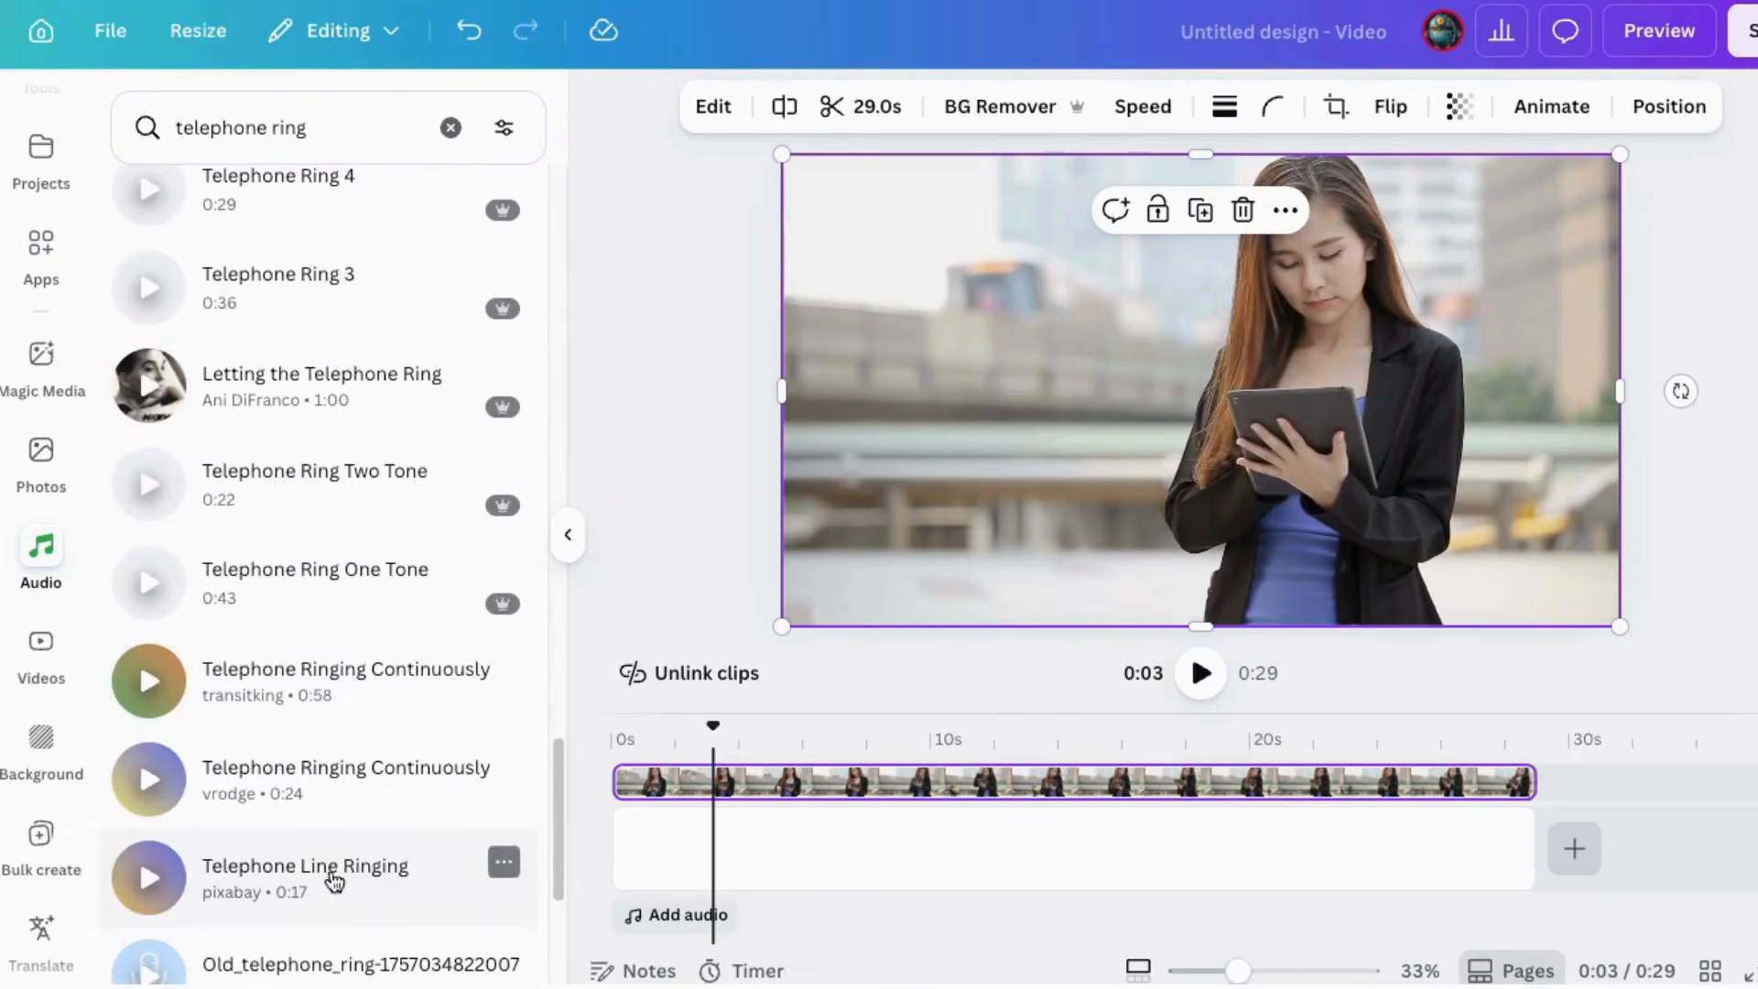
scroll(293, 815, down, 2)
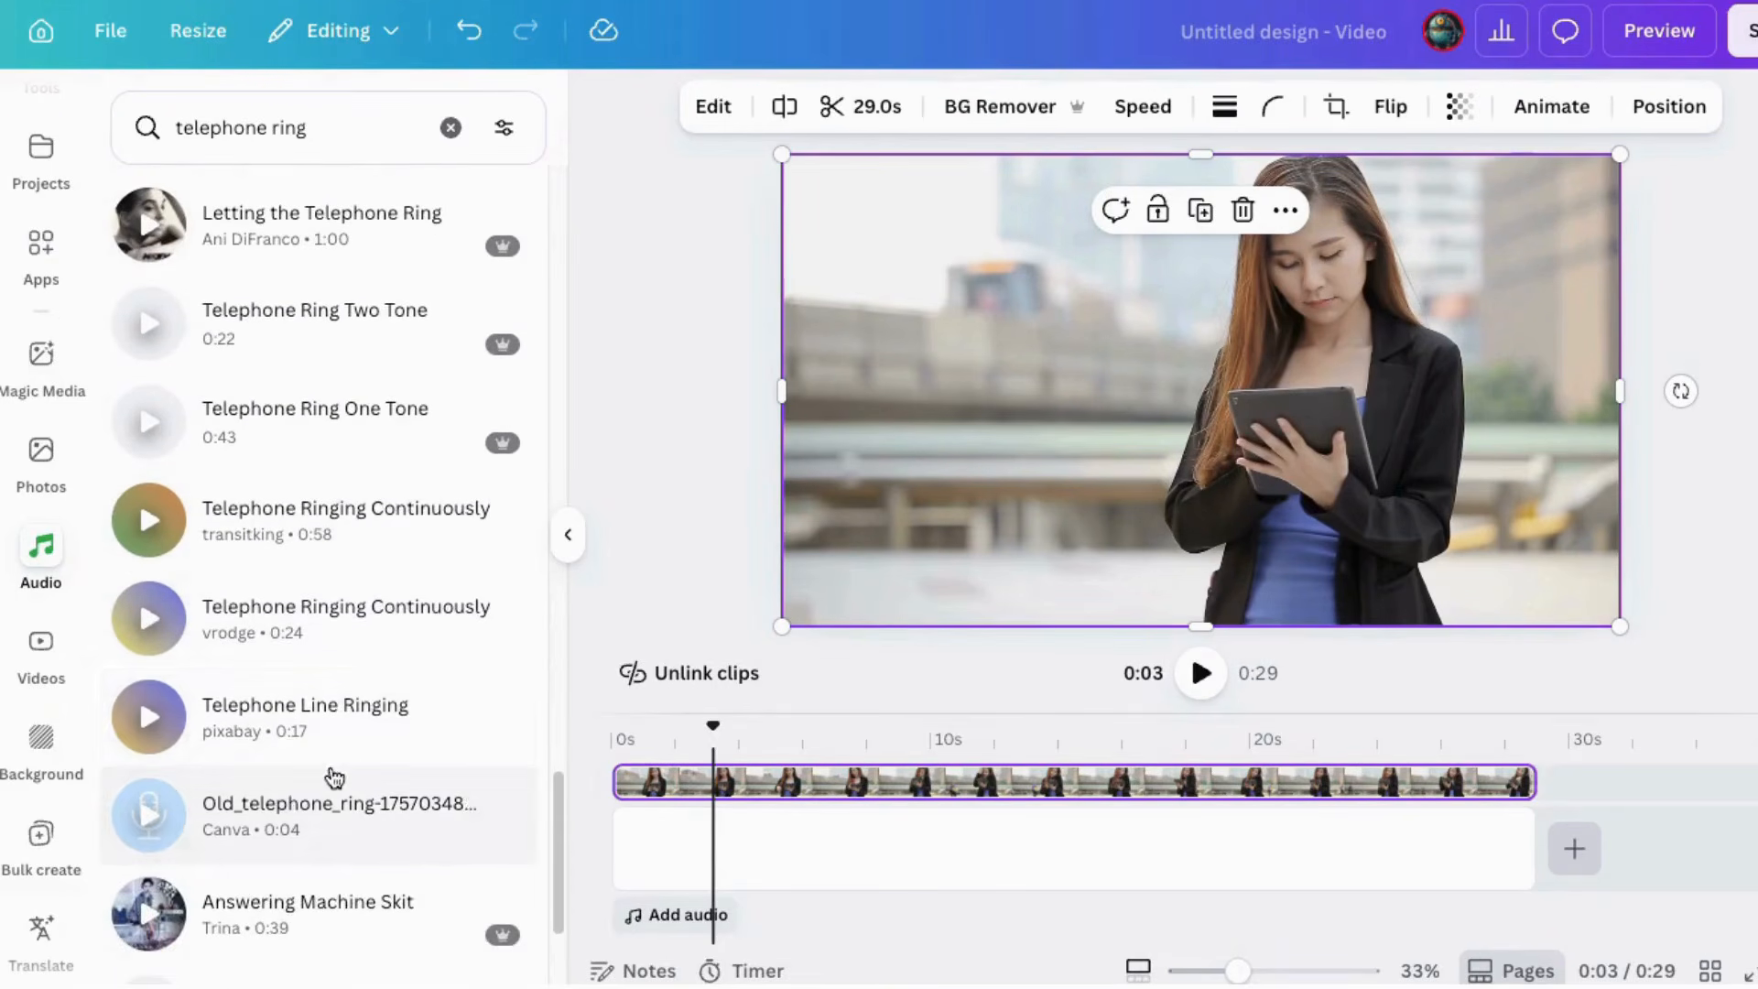
scroll(272, 809, down, 1)
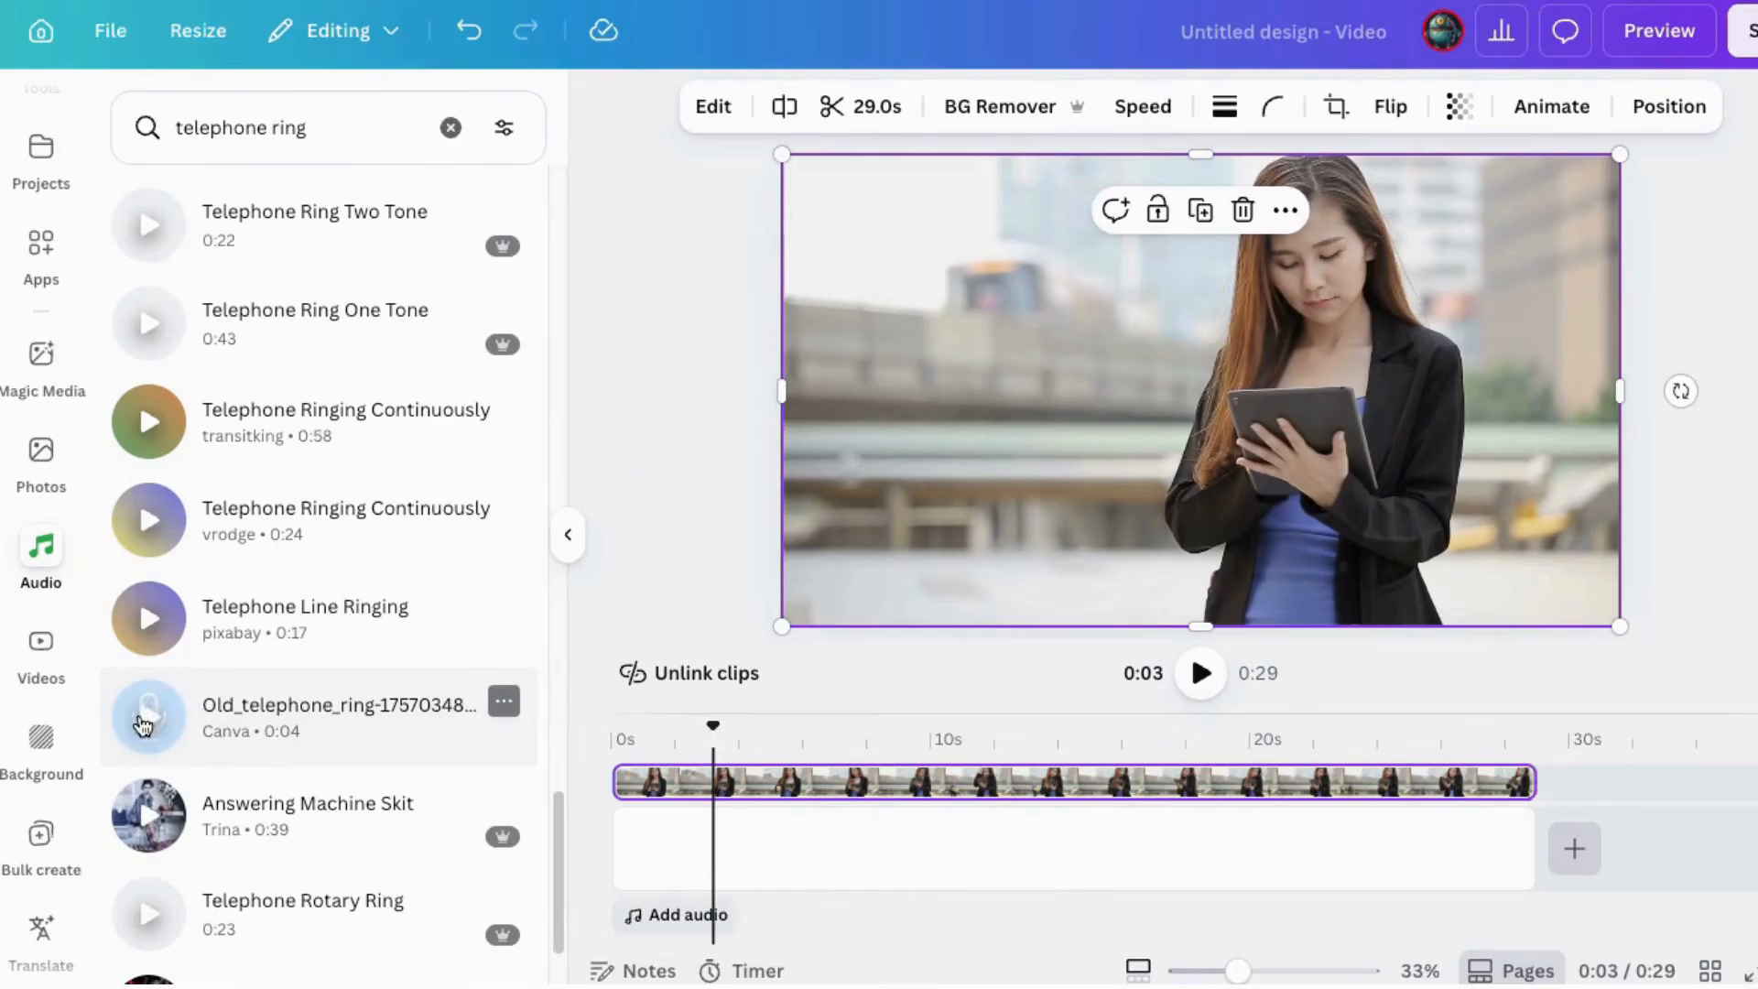
click(234, 712)
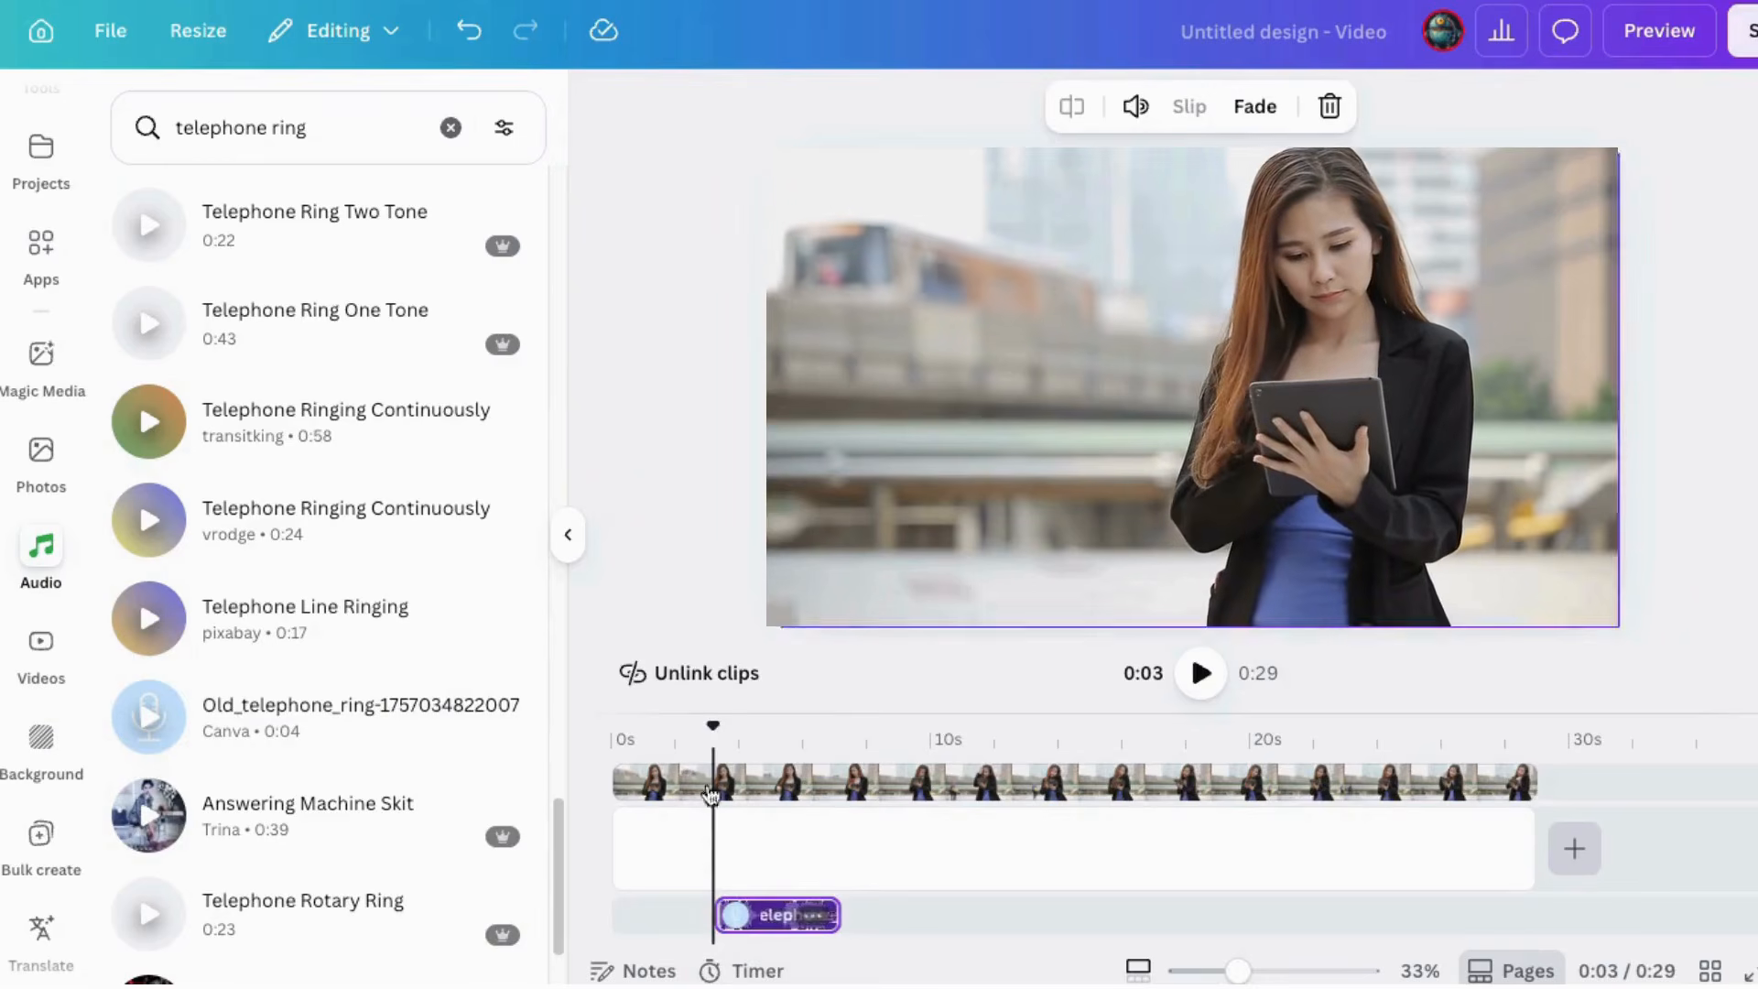
Scrub ahead to about 19 s and bring the playhead back to just before the telephone ring sound
click(1229, 718)
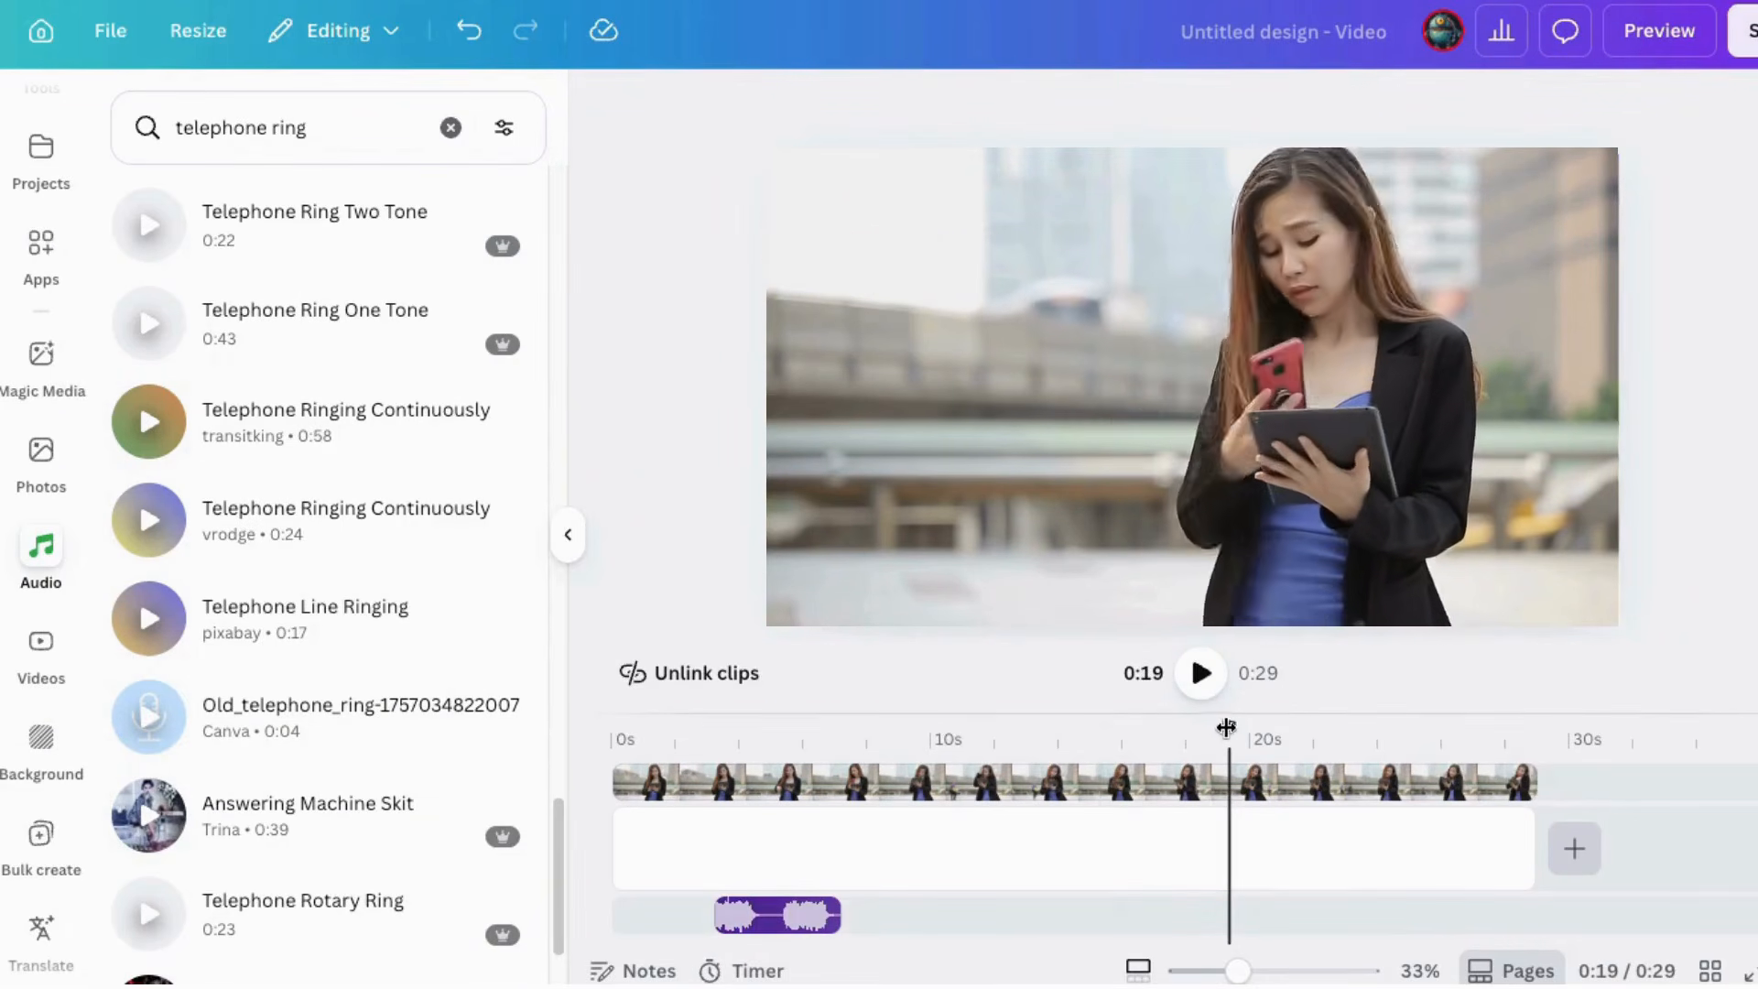
drag(1233, 726, 702, 725)
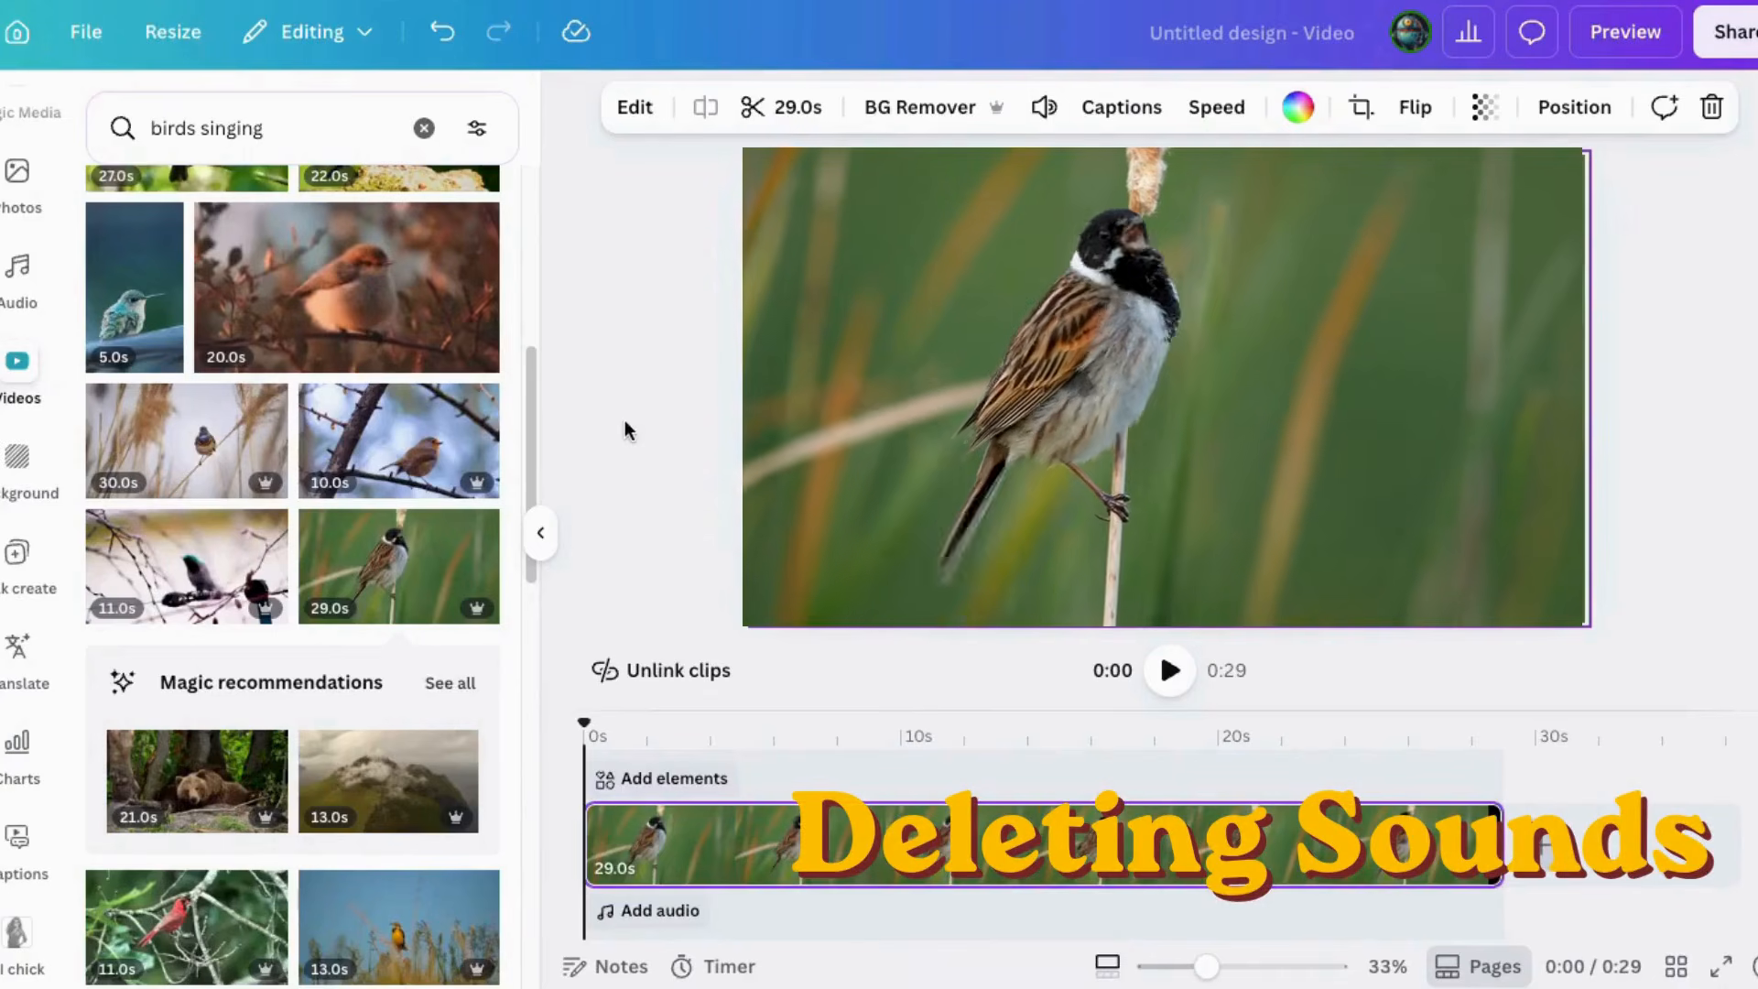
Play the 29-second bird clip for about 6 s to listen to its built-in sound, and pause it
click(1173, 679)
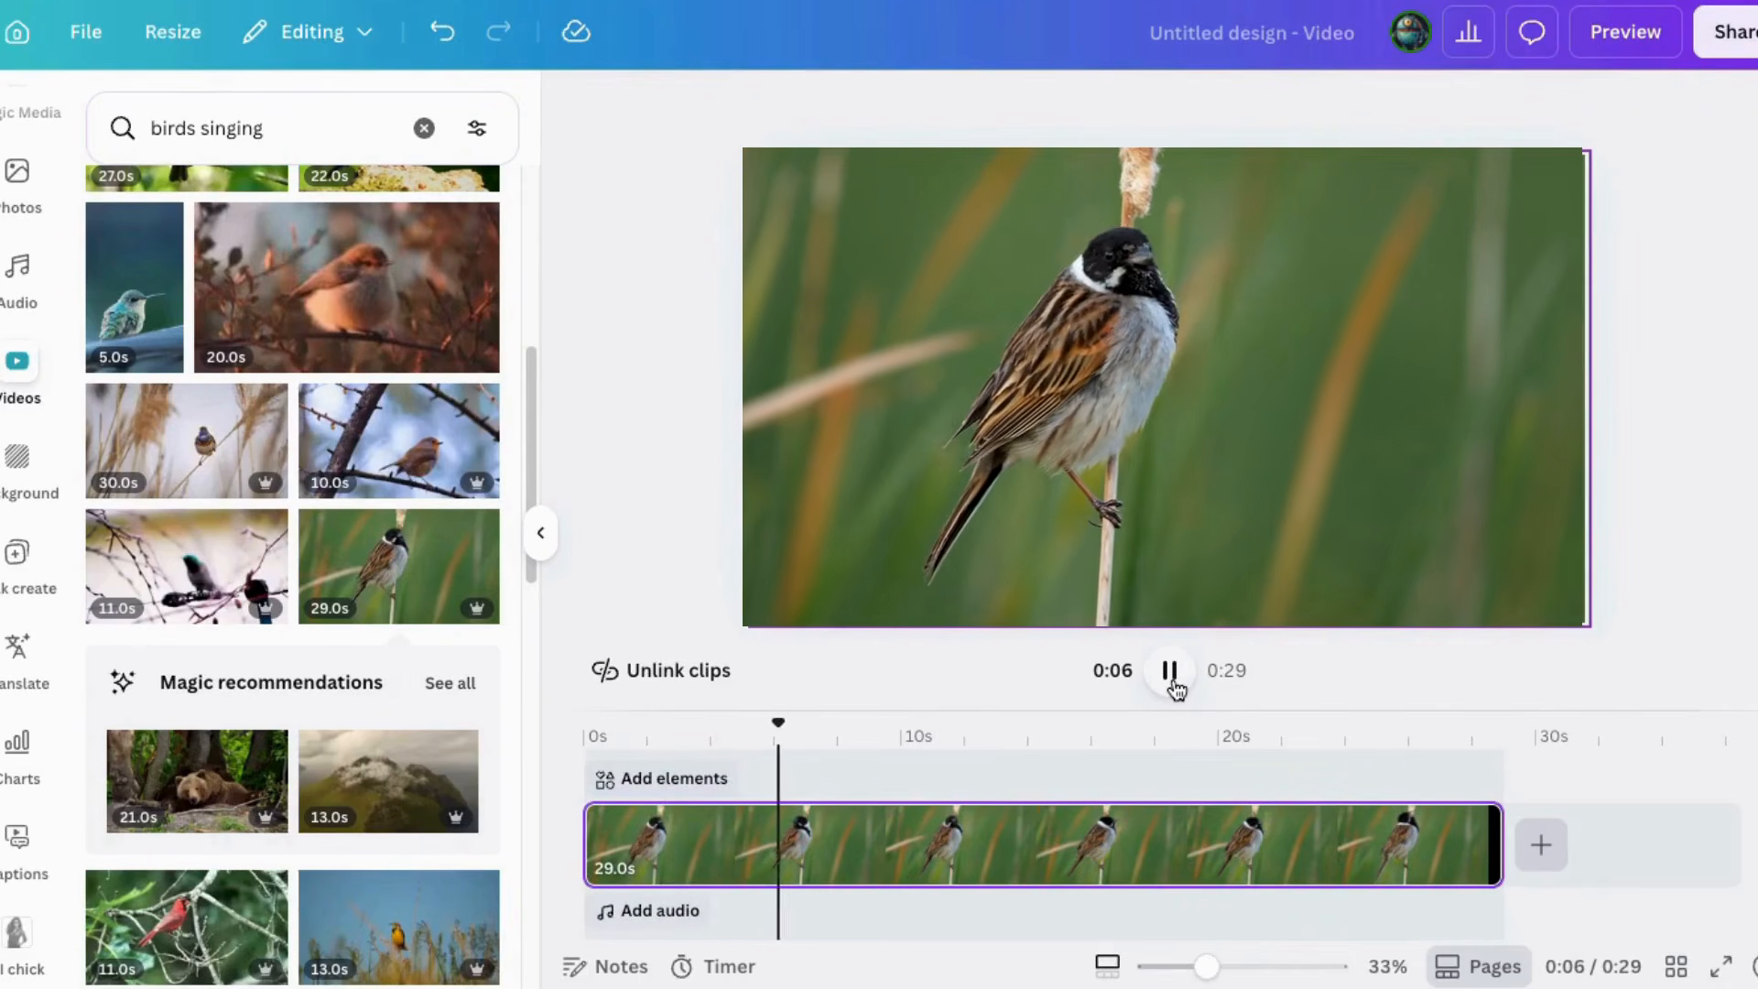
click(1171, 675)
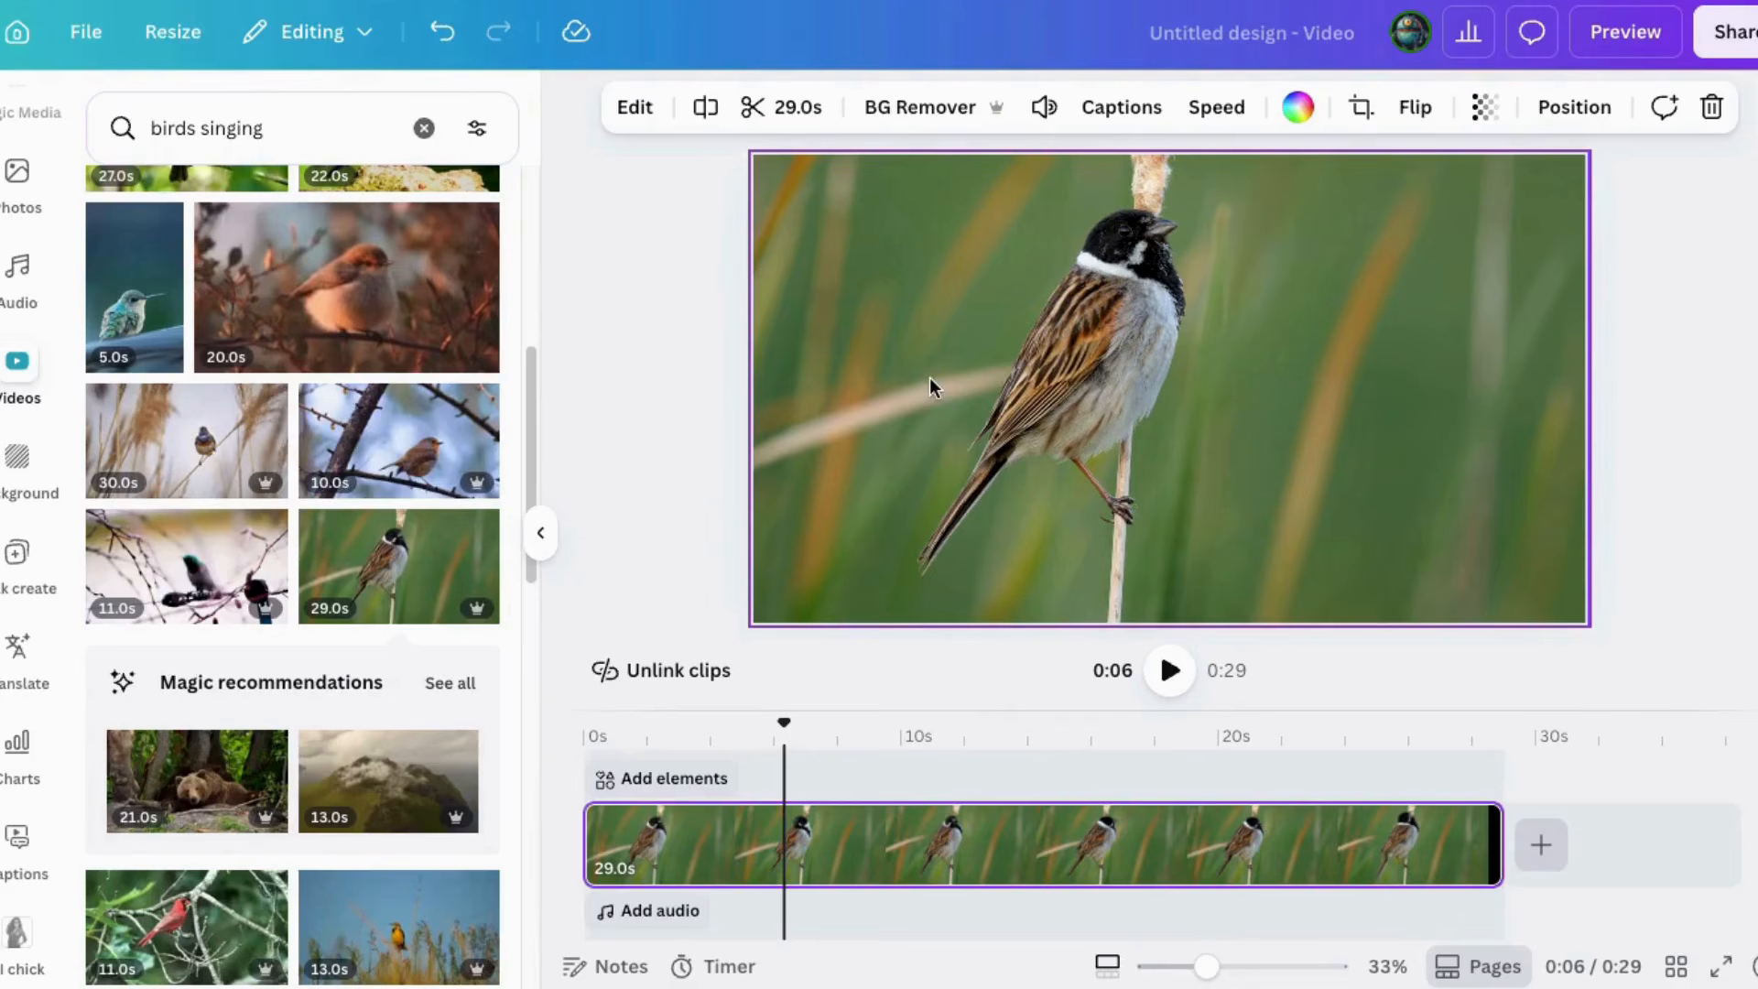
Open the bird clip's volume setting and play the clip from about 6 s to about 15 s to check its sound
click(1044, 109)
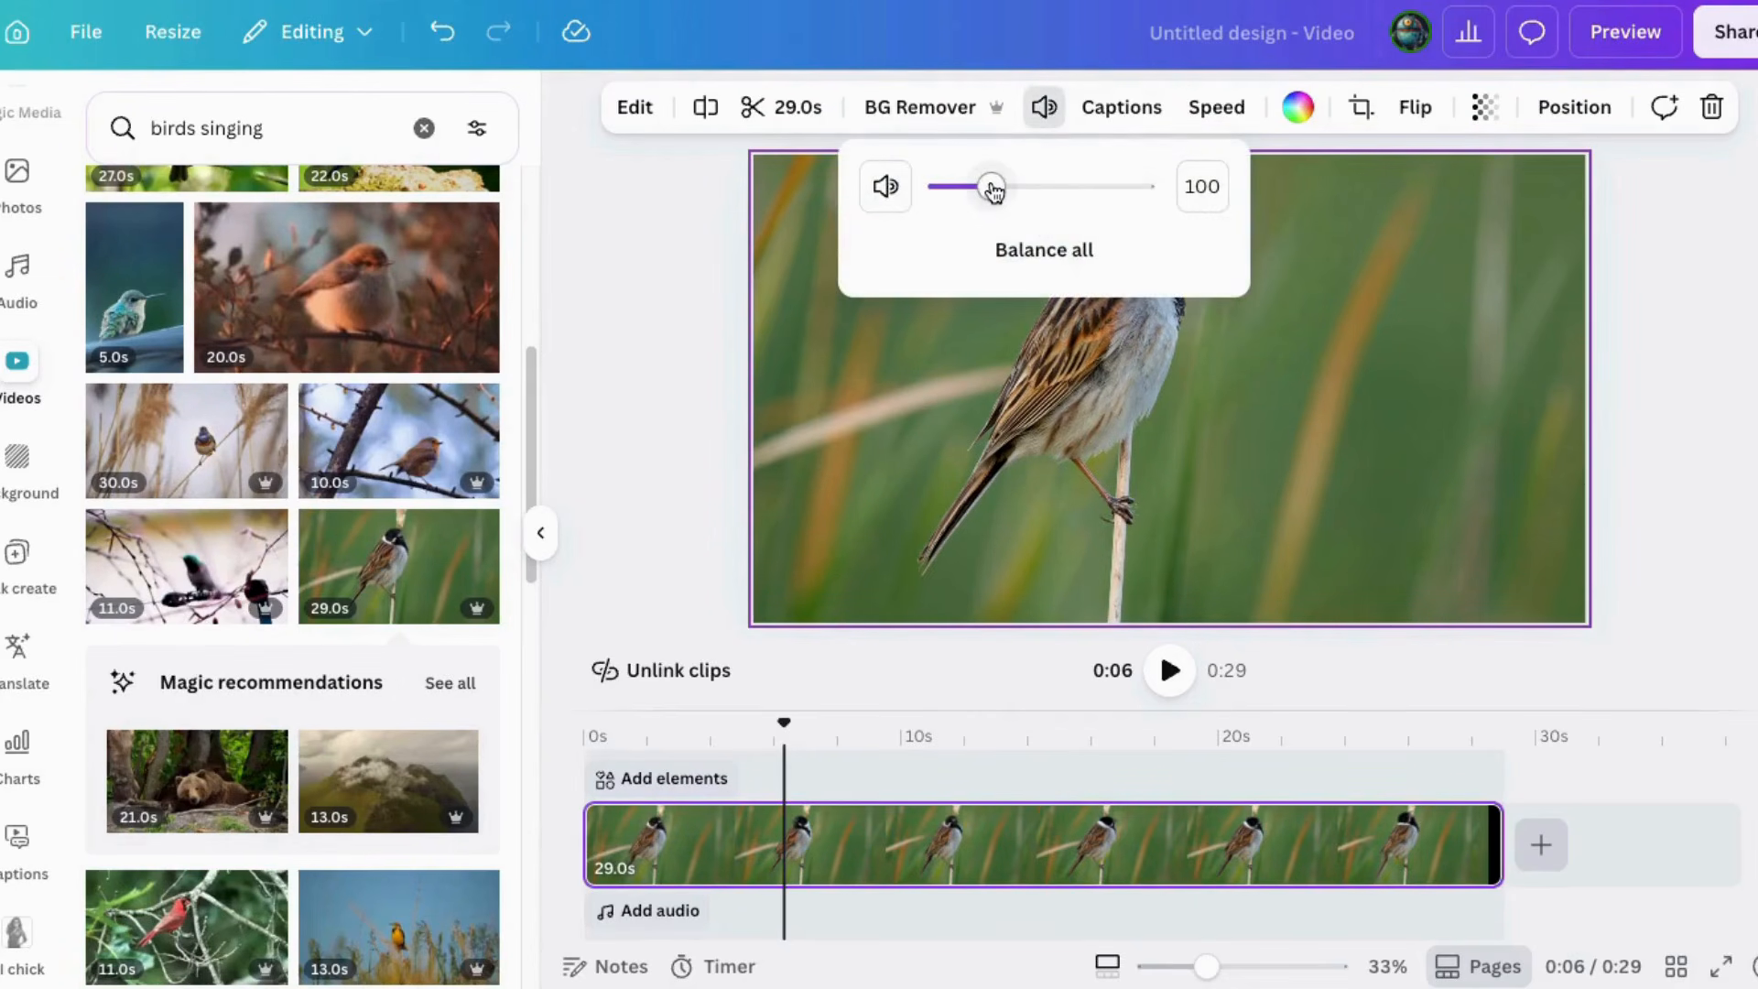
click(1163, 679)
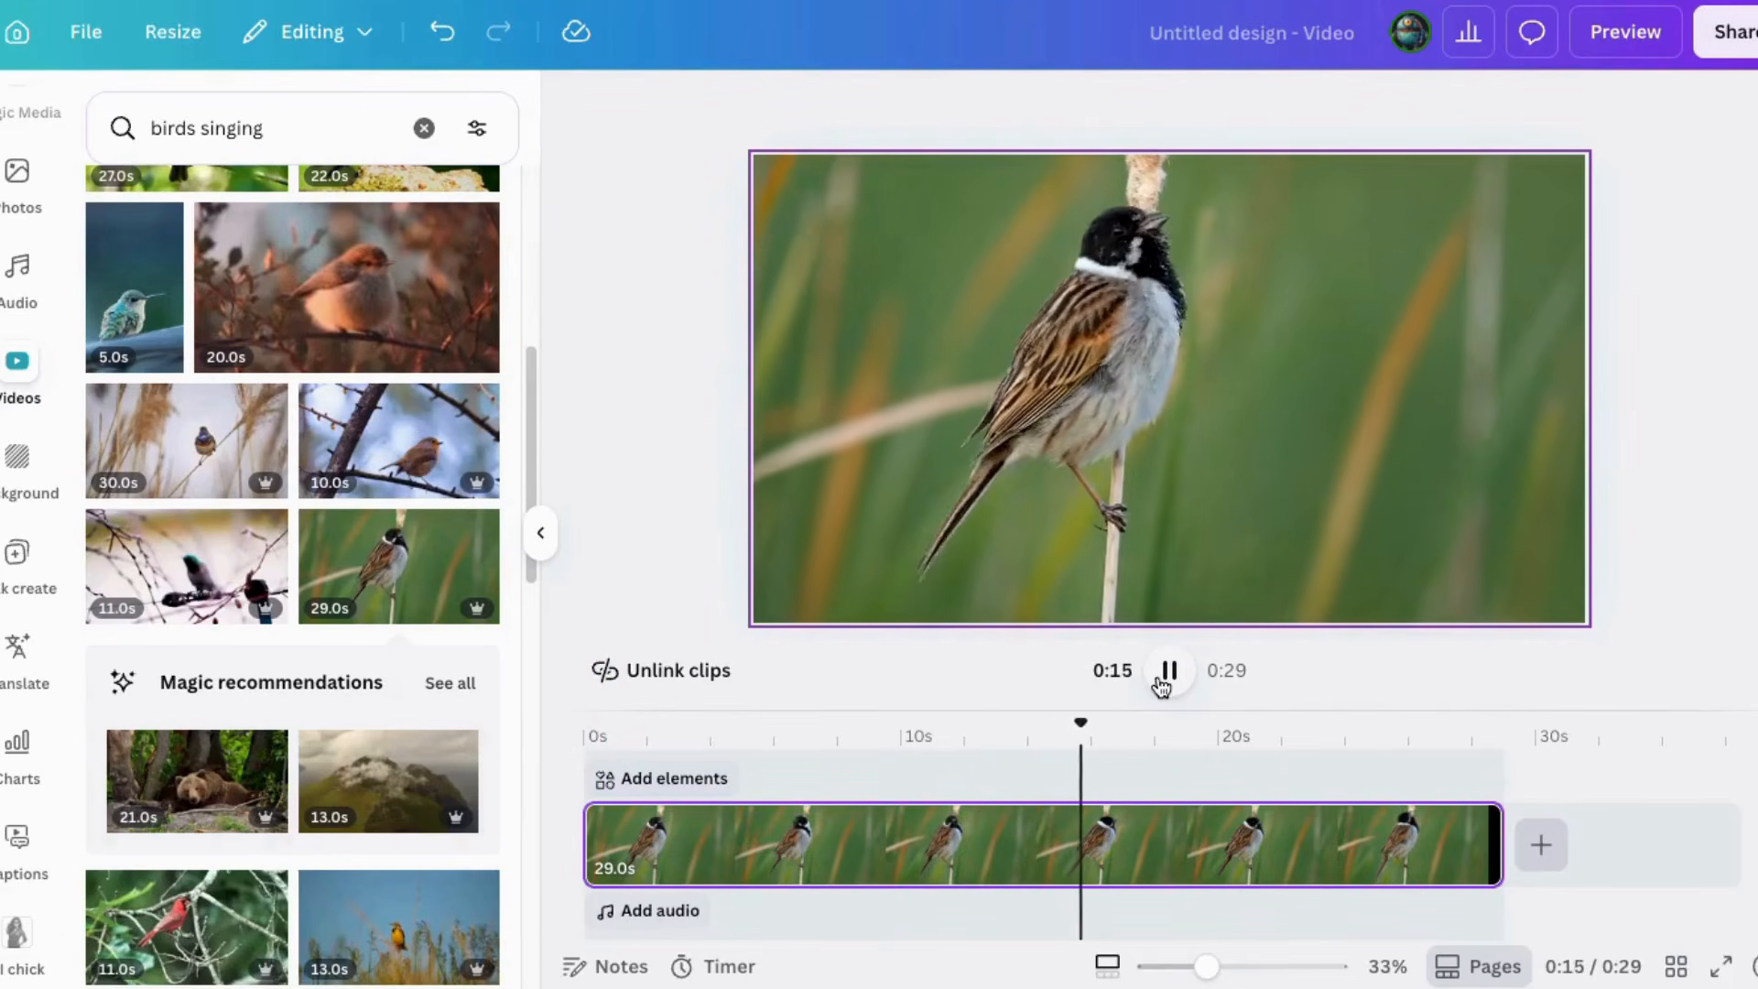
click(1163, 682)
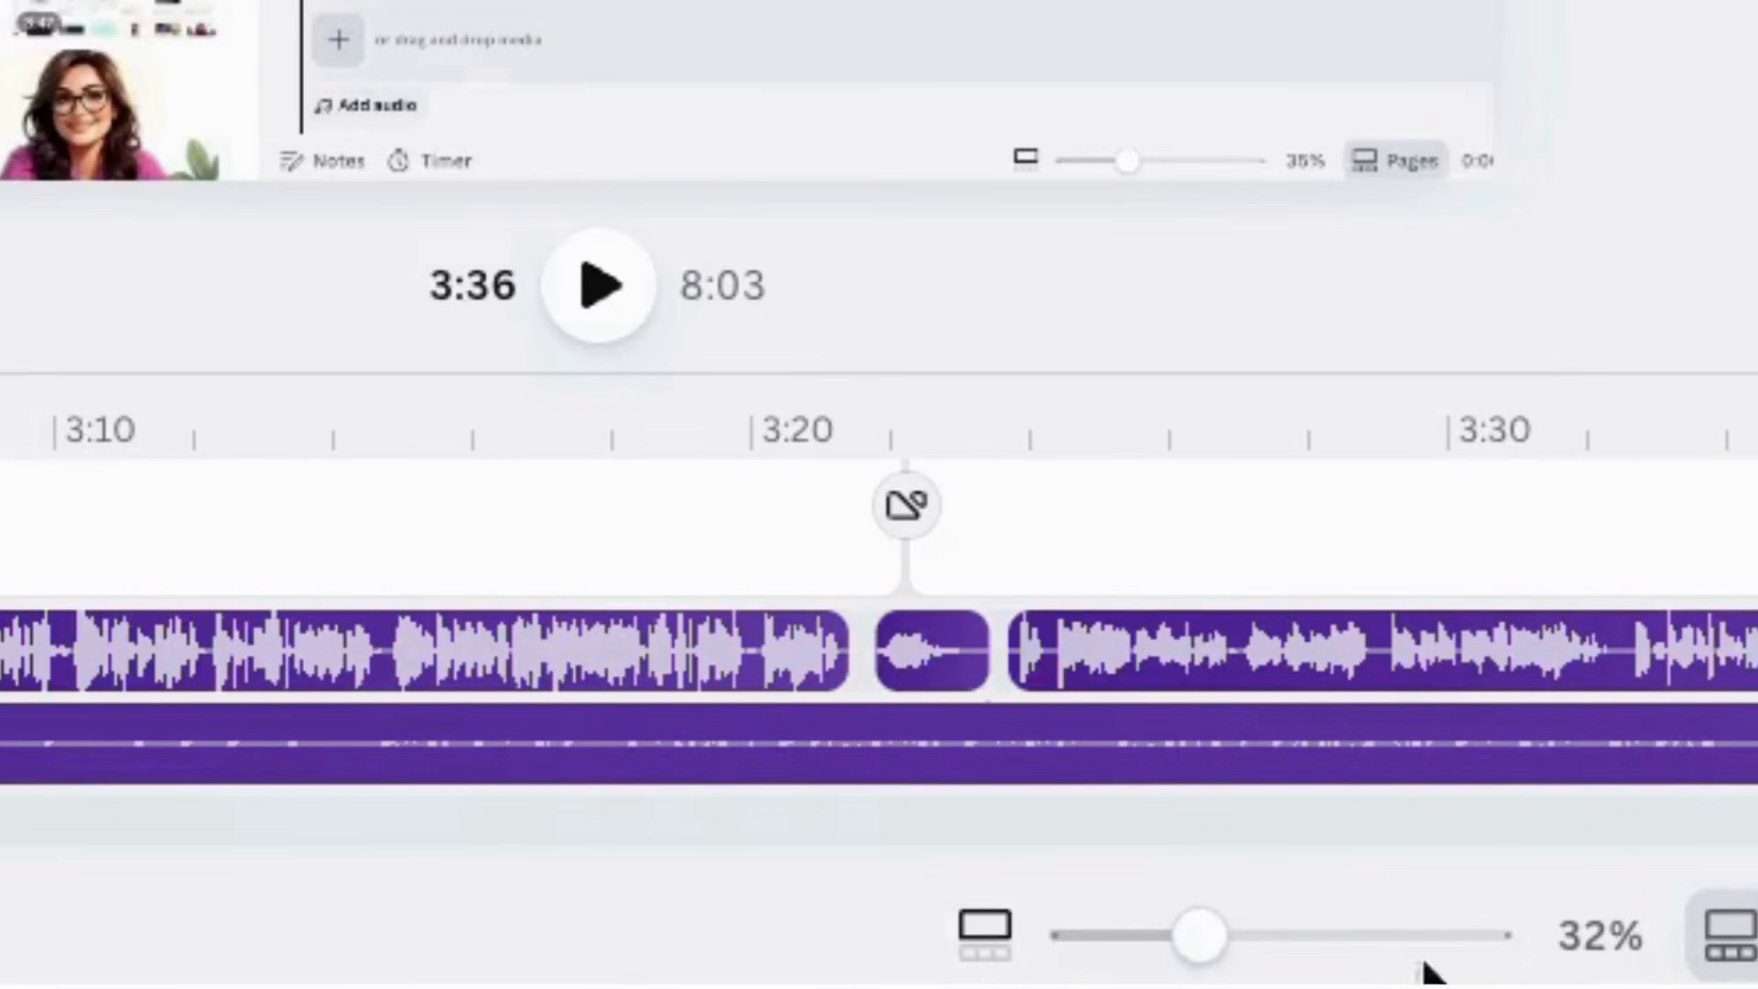
Switch the zoom control to the timeline and enlarge the audio waveform around 3:36 to 732%
click(985, 957)
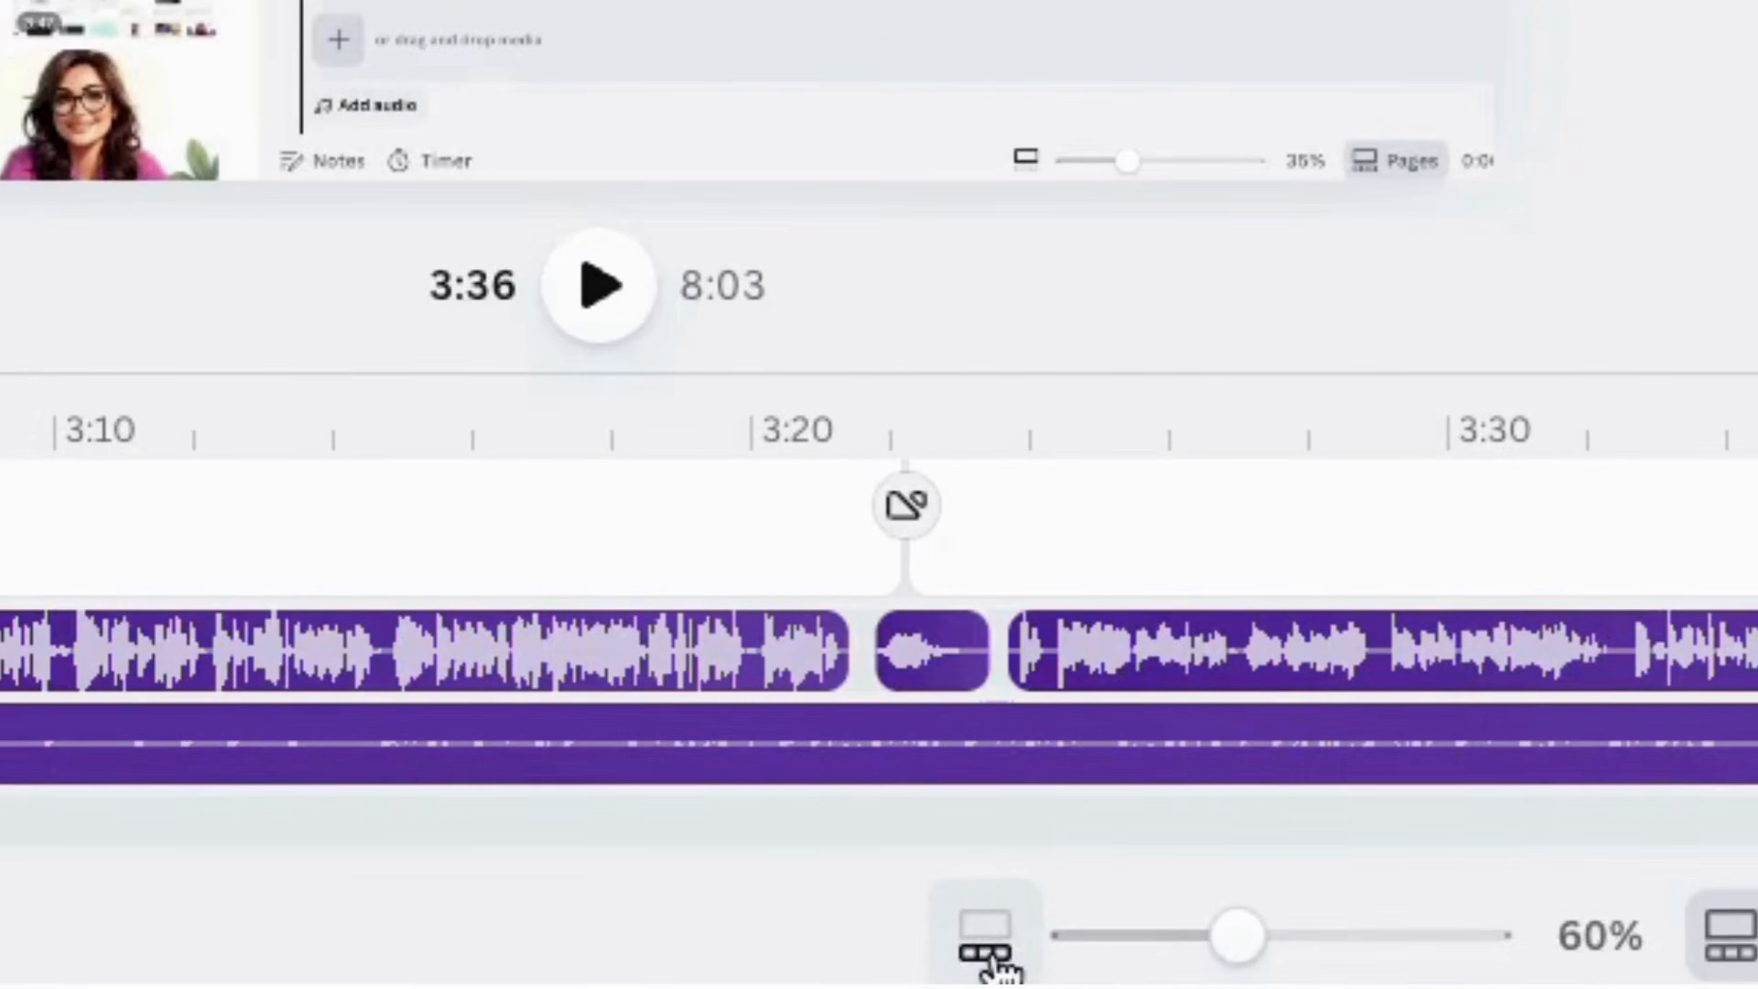
drag(1236, 935, 1211, 934)
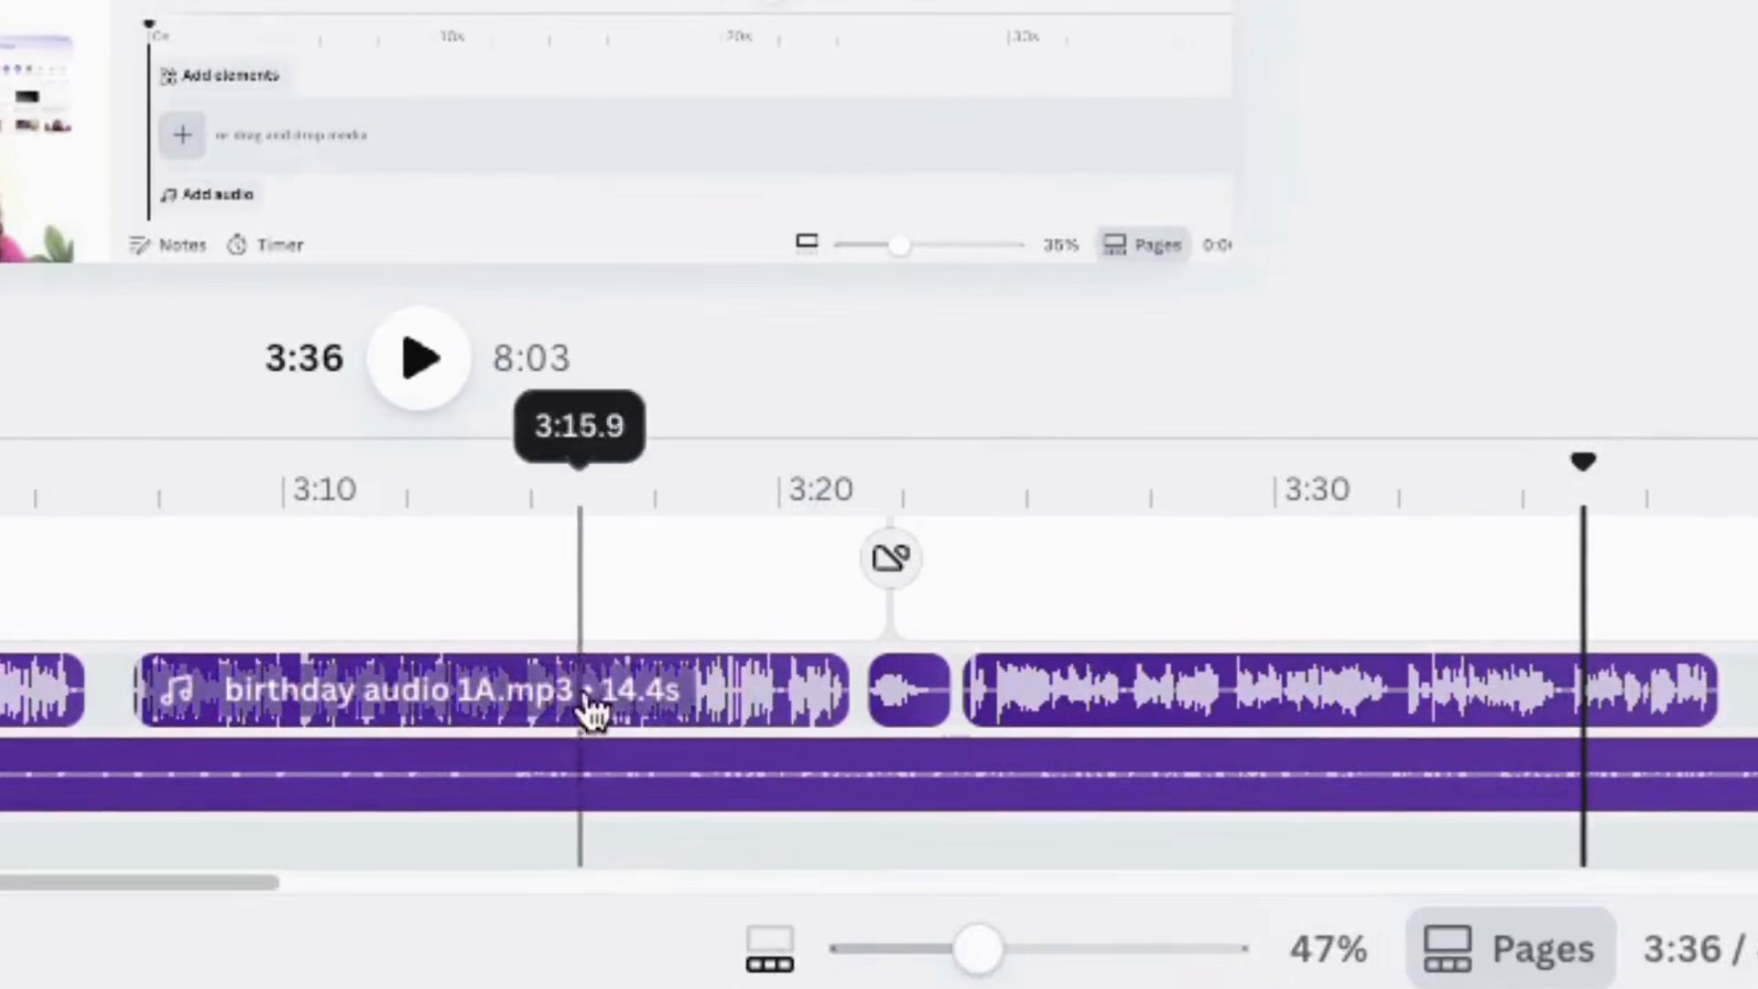
drag(973, 952, 1140, 948)
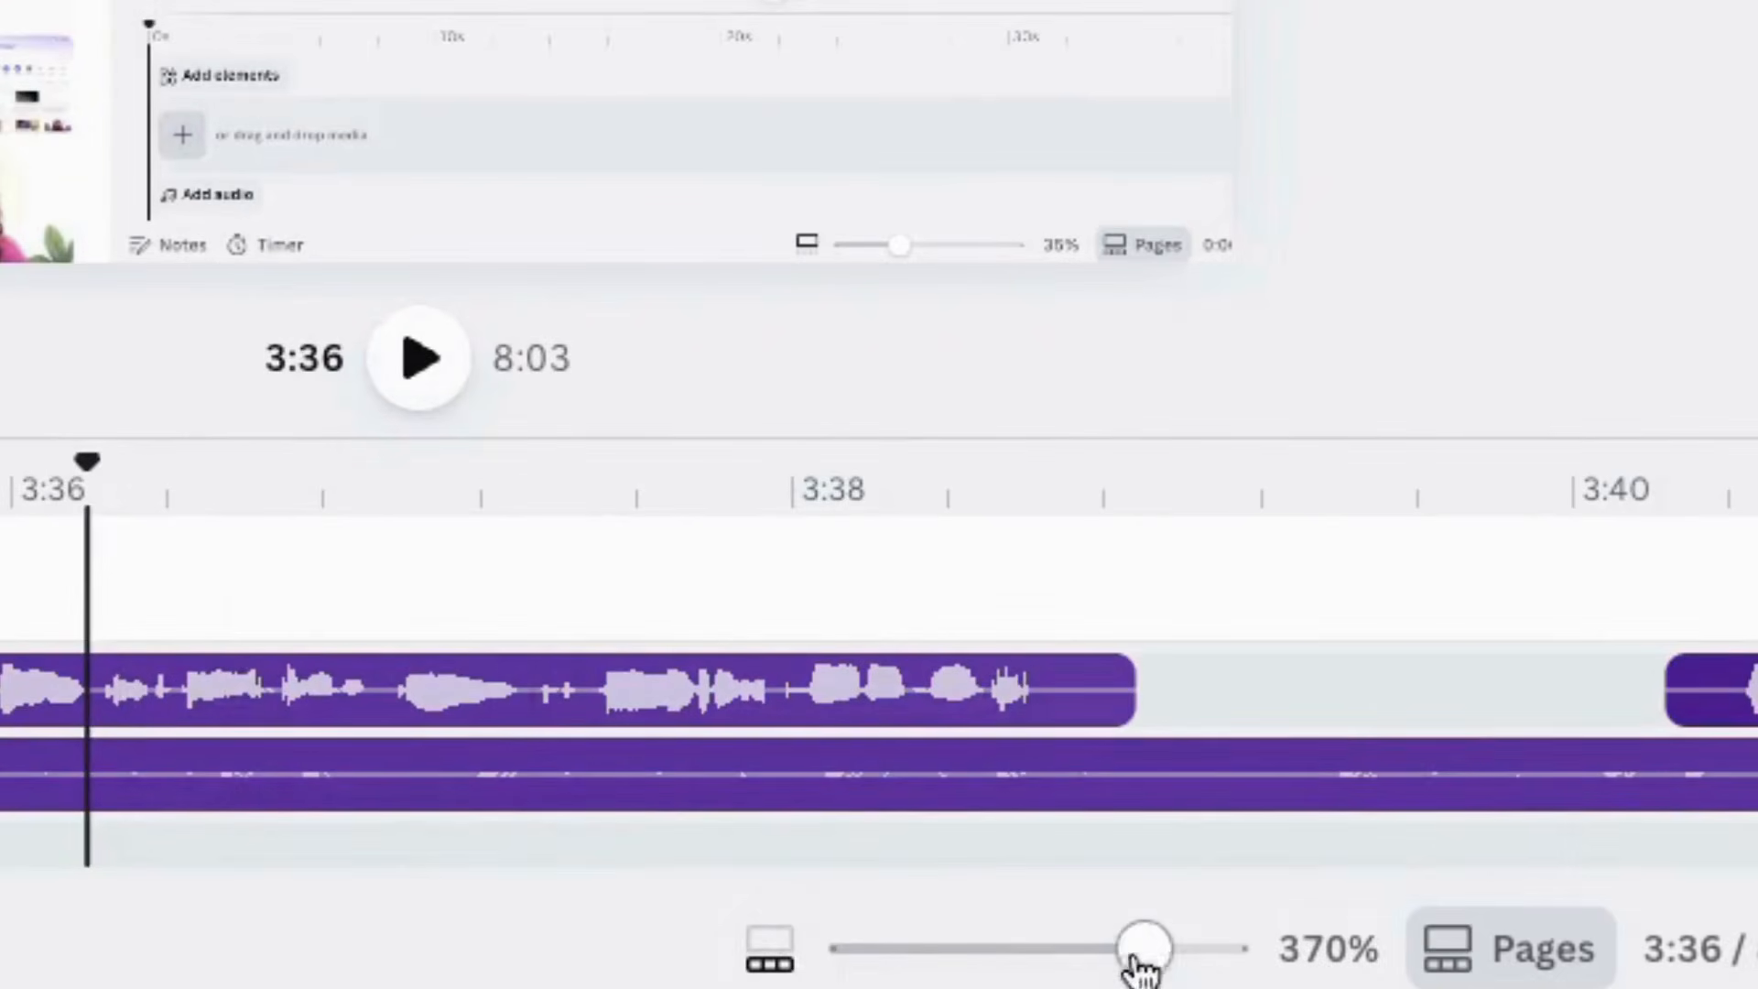
drag(1143, 950, 1200, 949)
drag(196, 881, 228, 773)
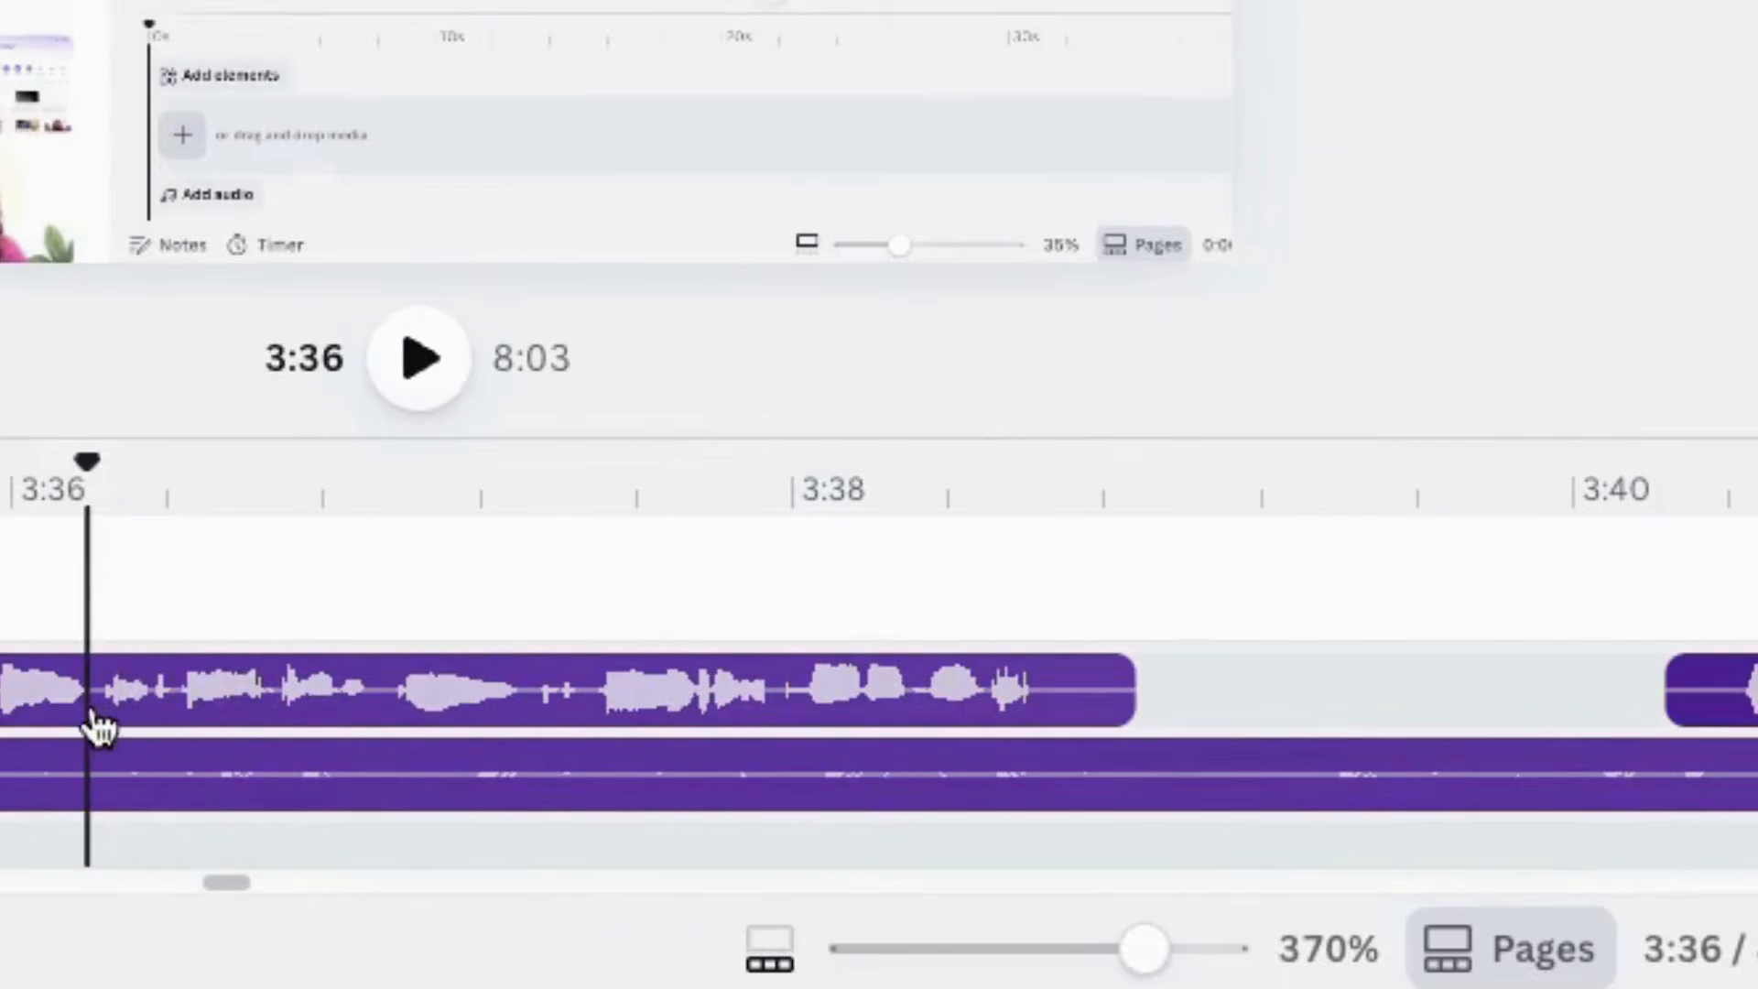
drag(1163, 952, 1198, 951)
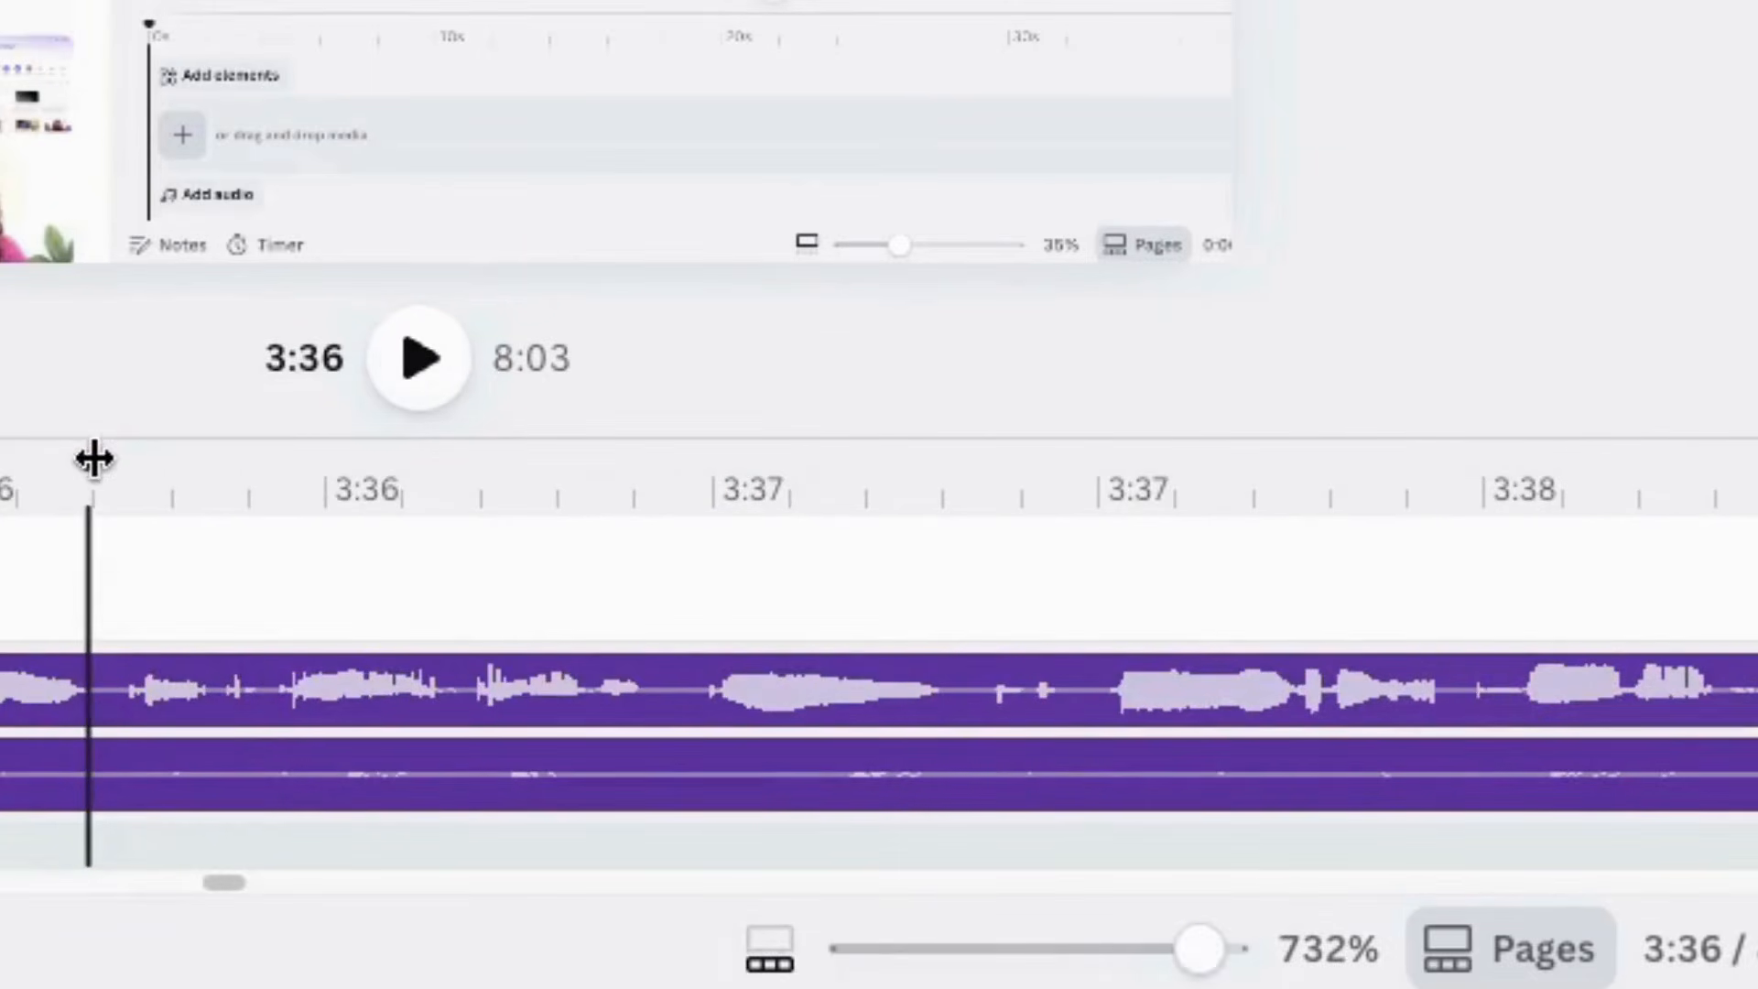
Try to split the voice audio clip in the short pause shortly before the 3:36 mark
drag(91, 460, 105, 611)
right_click(104, 709)
click(183, 640)
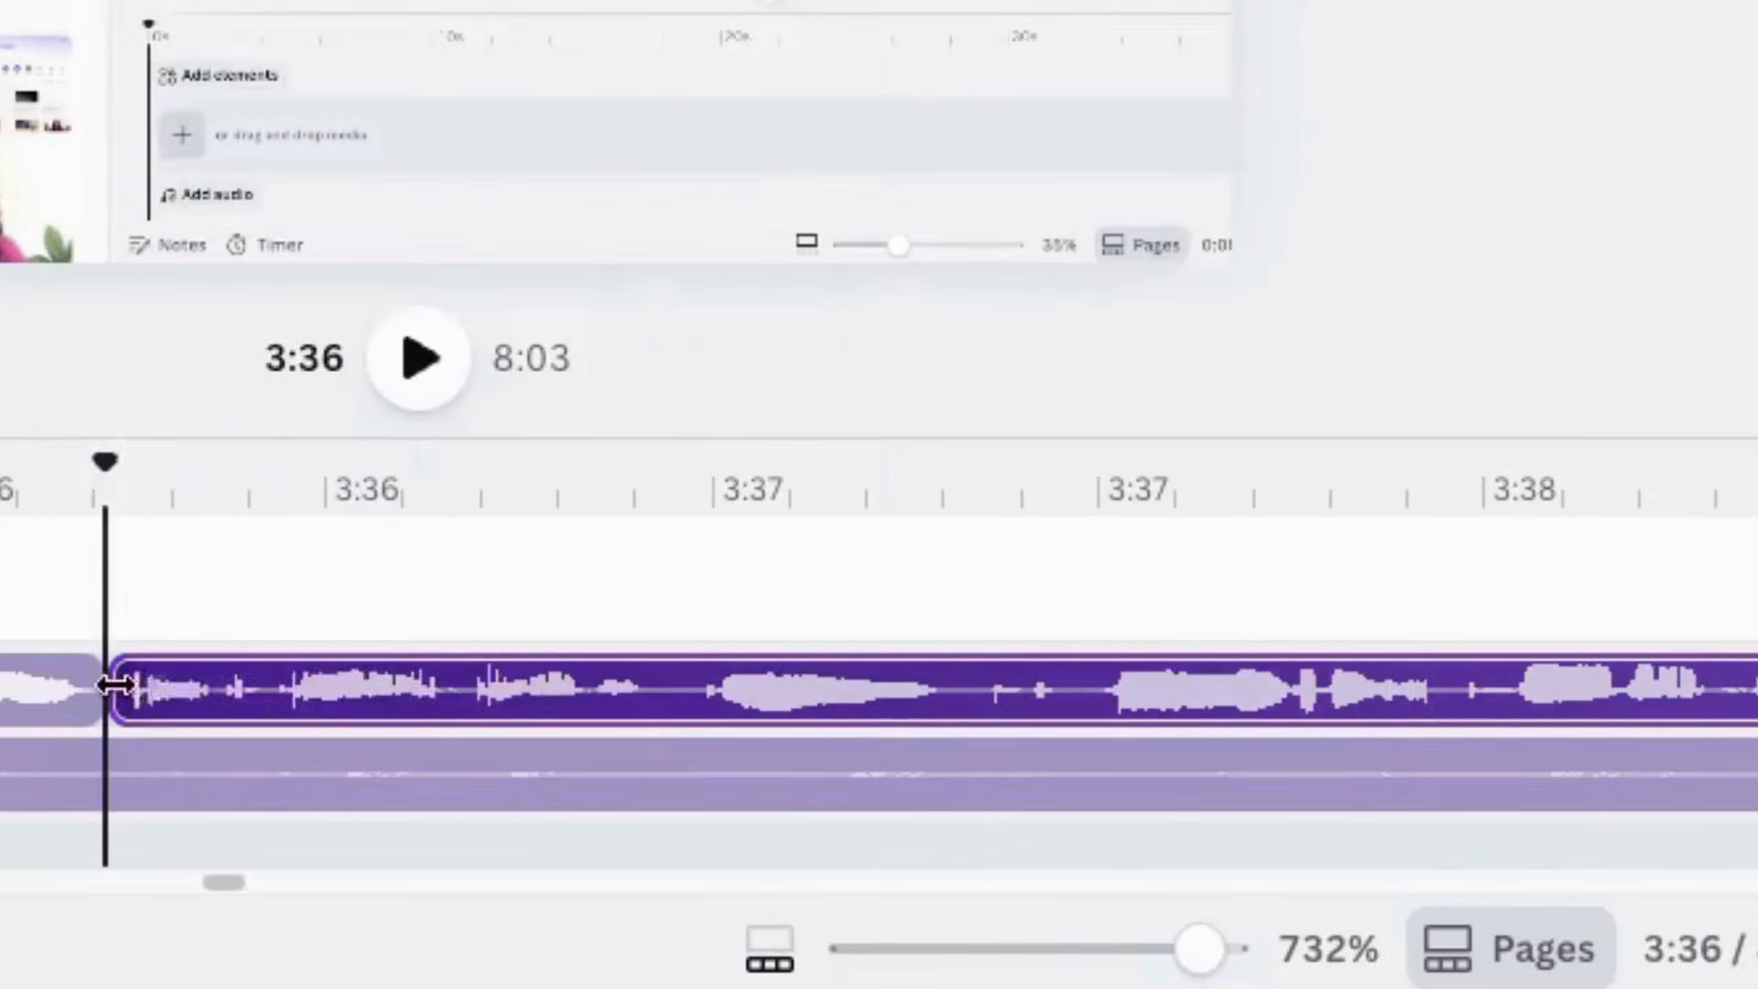
key(Escape)
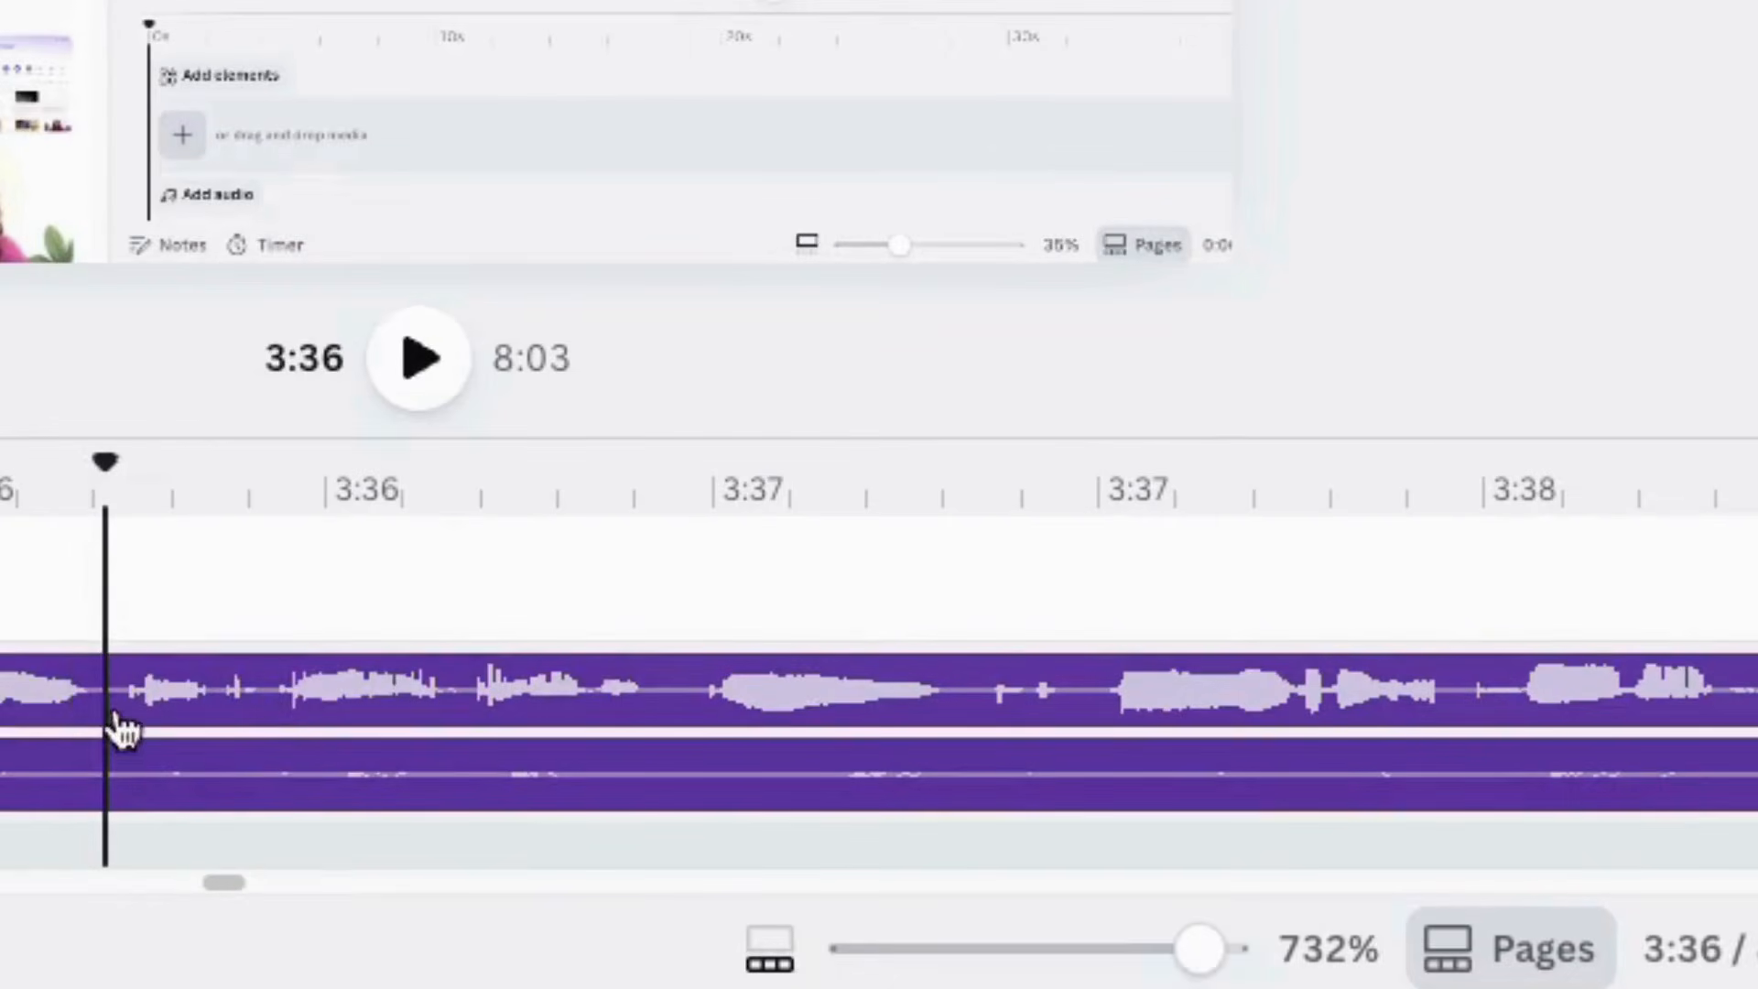
Try to split the voice audio clip in the pause just before the 3:37 mark
drag(102, 463, 671, 568)
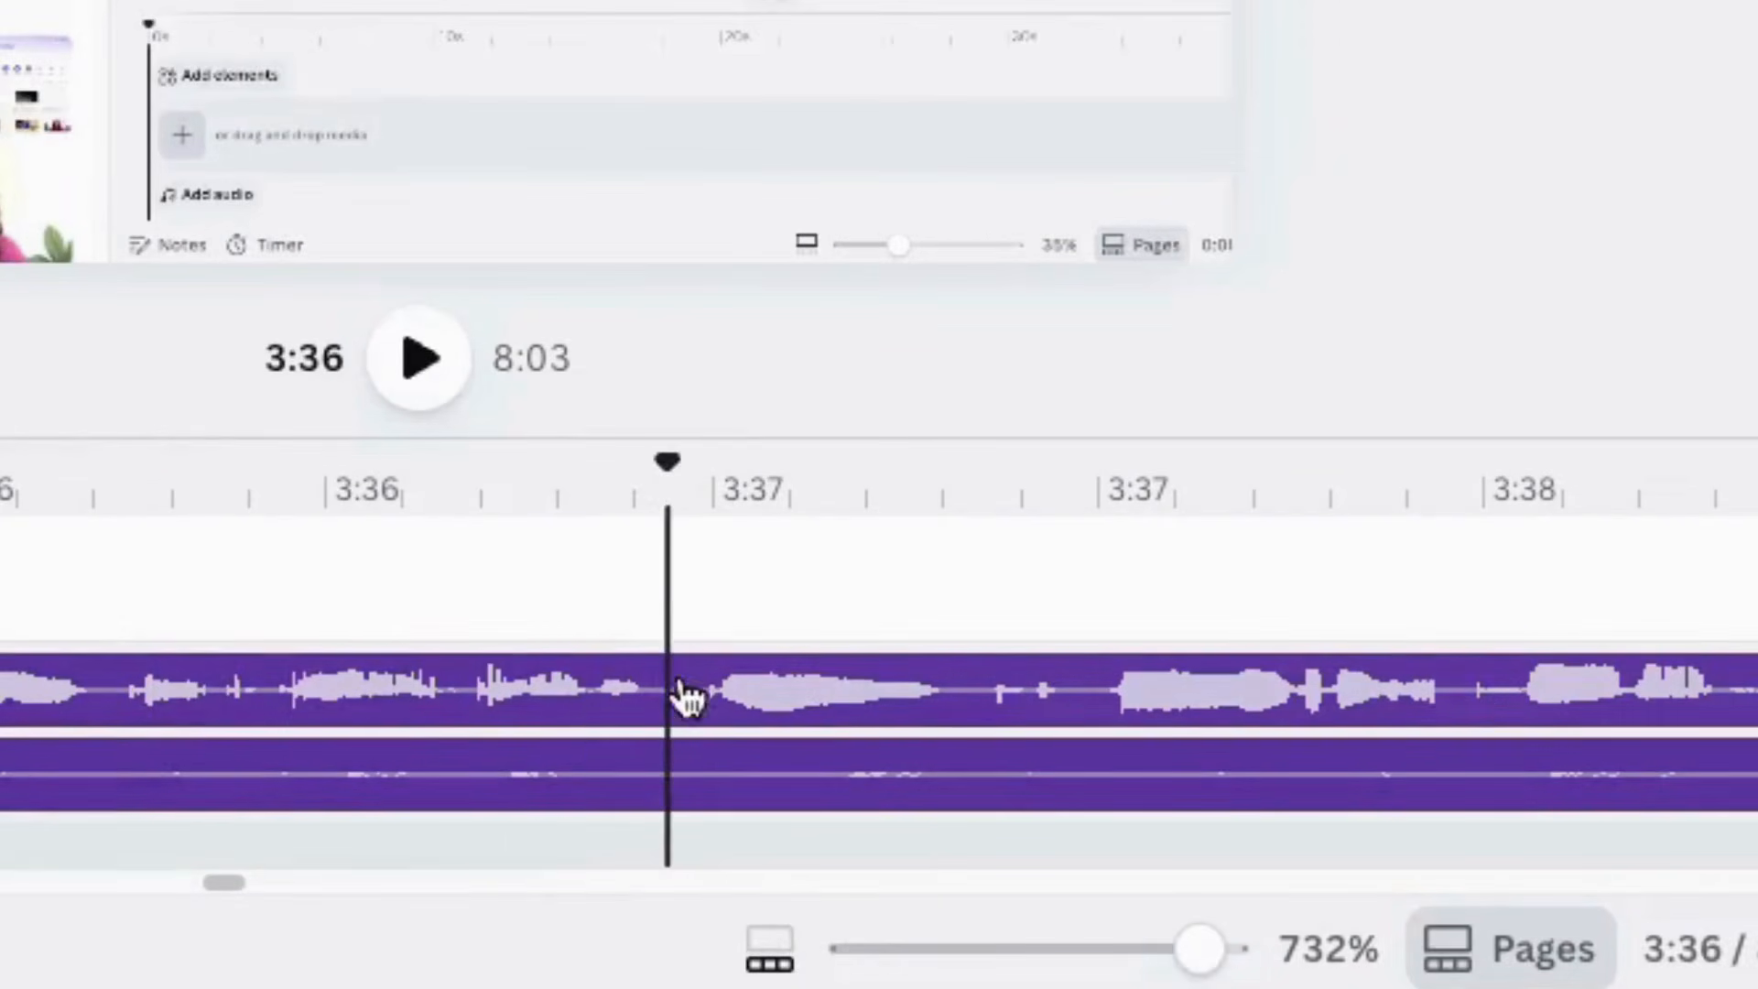
right_click(687, 697)
click(94, 583)
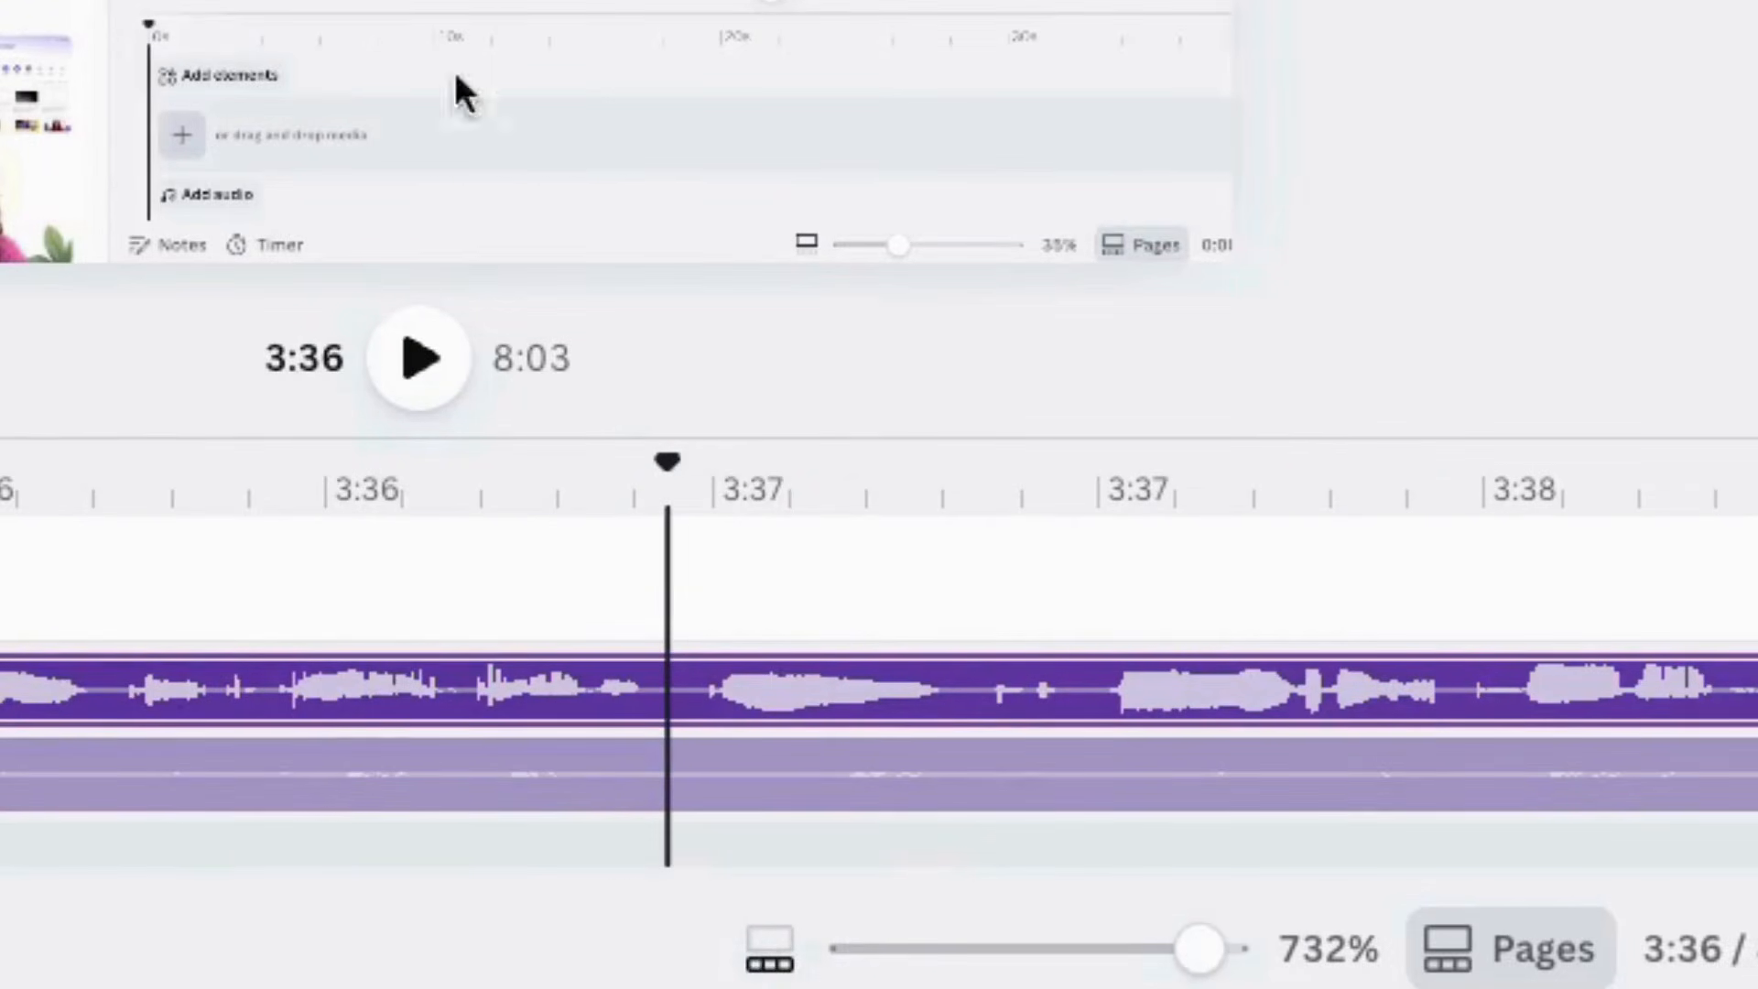
Switch the zoom control to the page and reduce the preview size, and zoom the timeline out from the close-up waveform
click(775, 954)
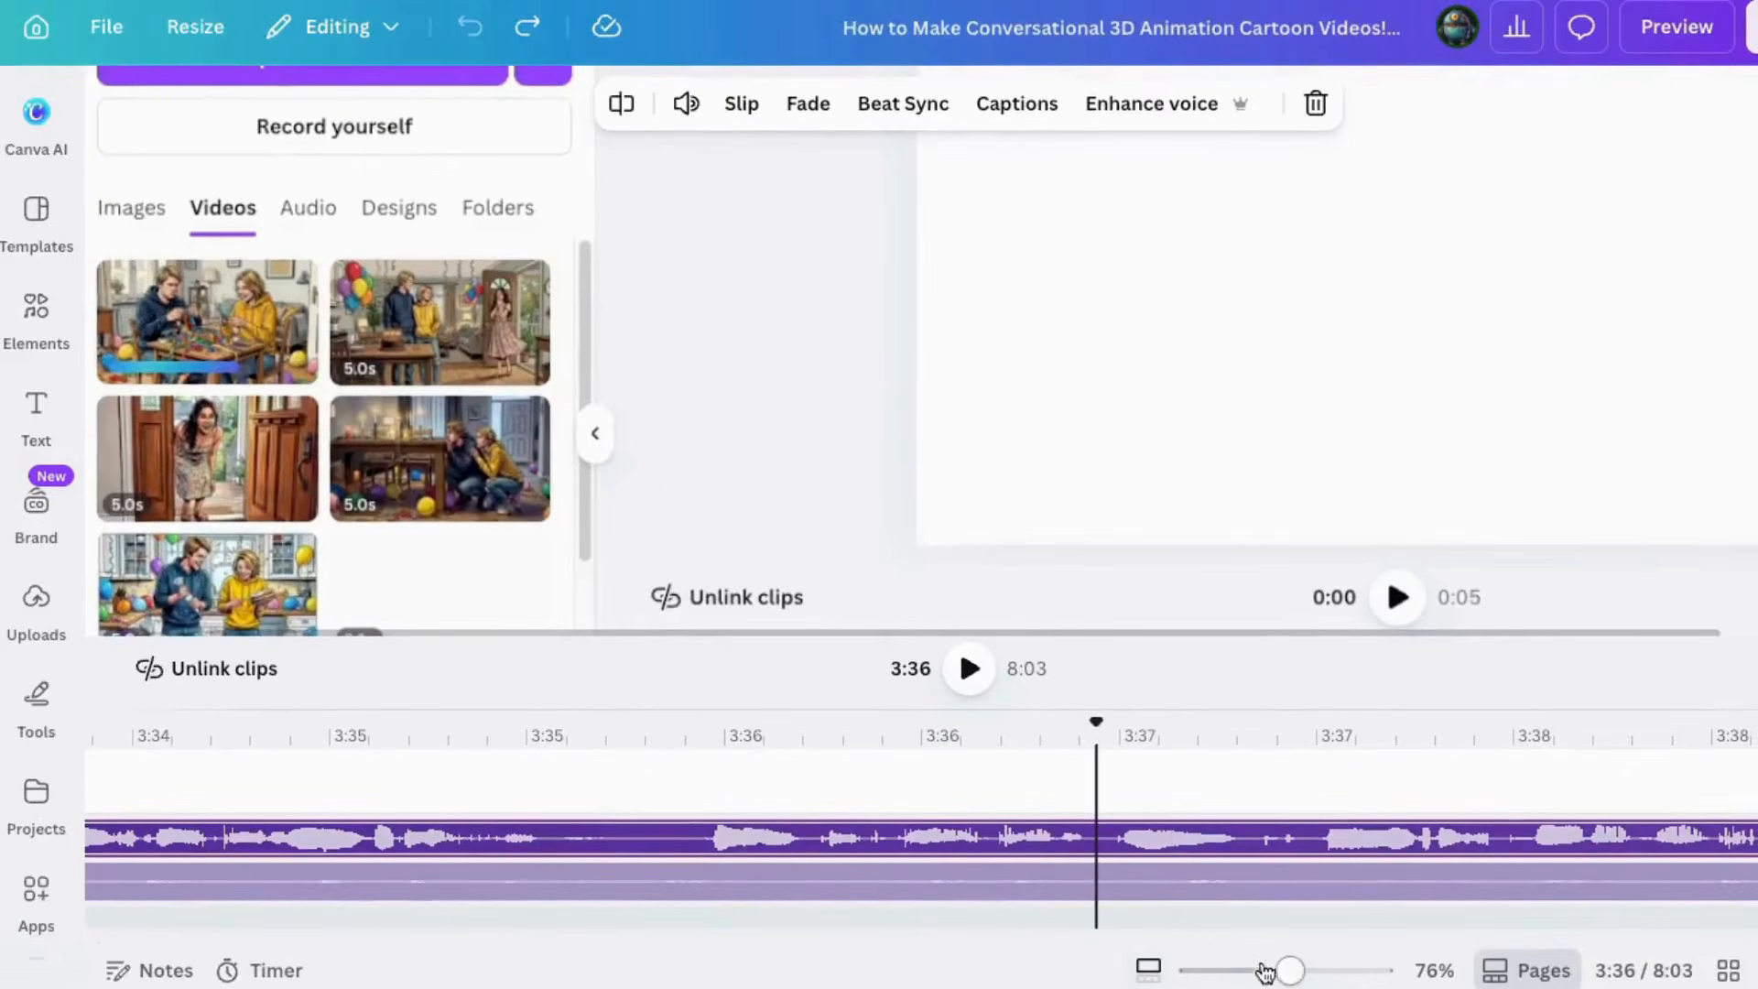
mouse_move(1266, 971)
mouse_down()
mouse_move(1311, 969)
mouse_move(1244, 969)
mouse_up()
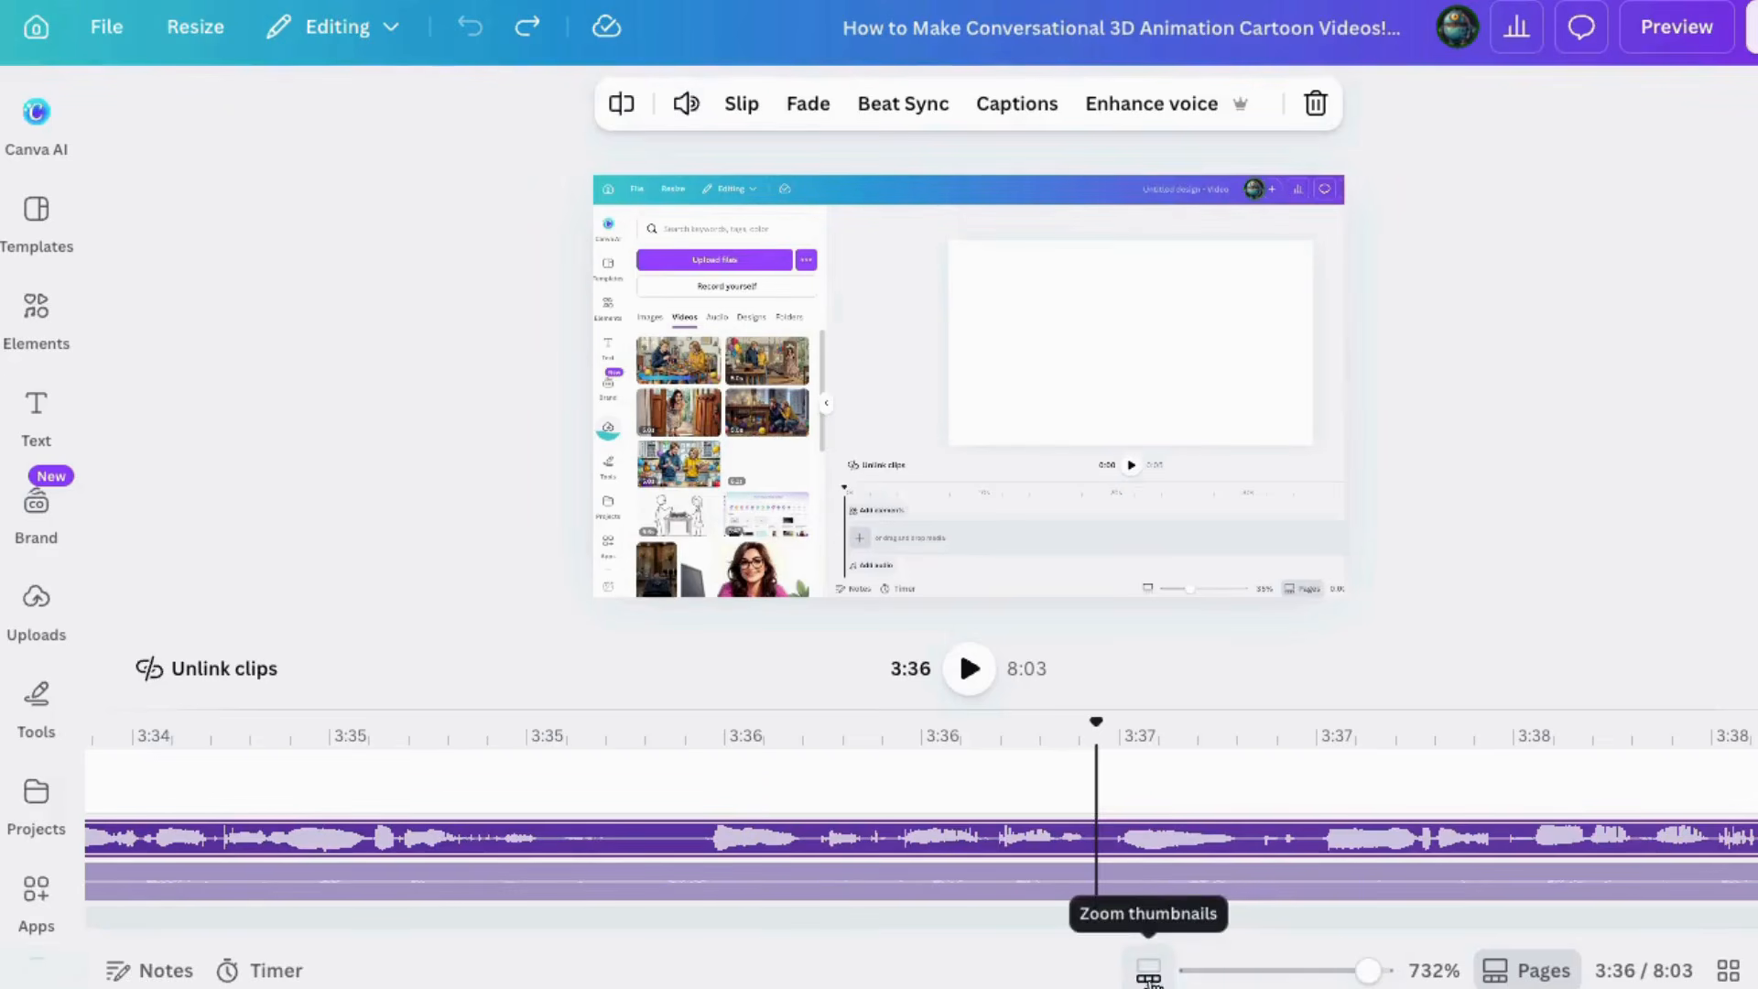
drag(1368, 971, 1275, 969)
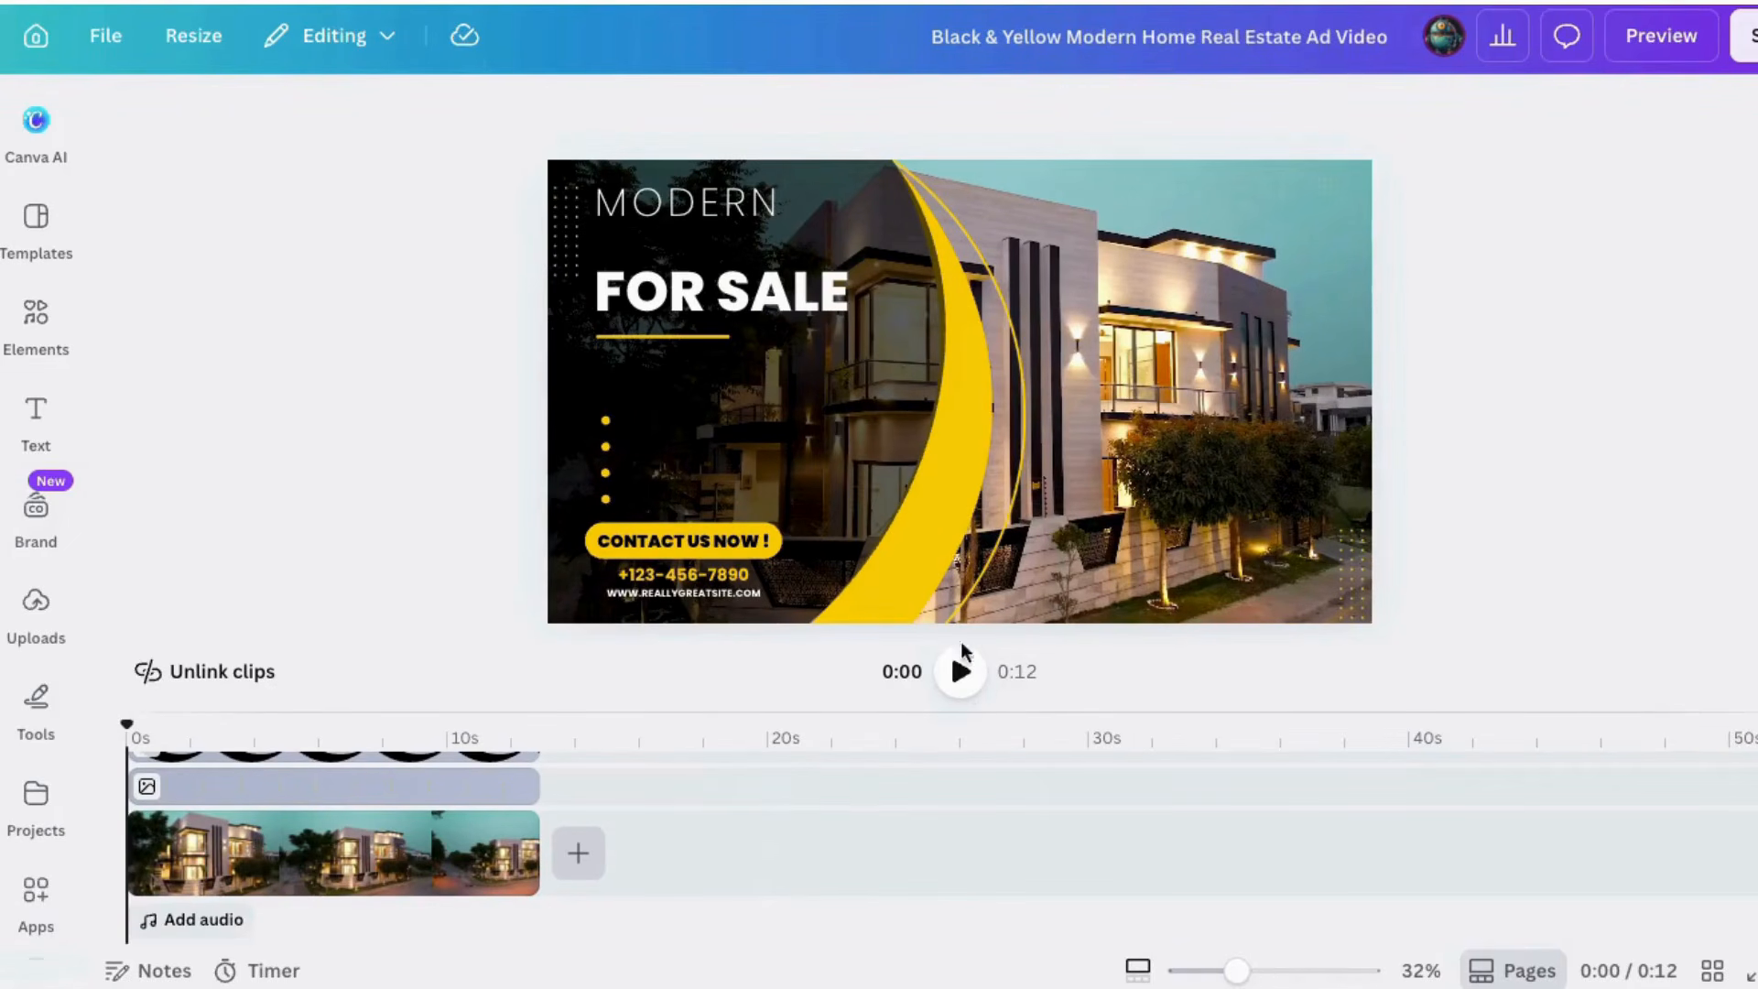
Play the real estate ad to about 9 s and look through all its element layers in an enlarged timeline
click(959, 674)
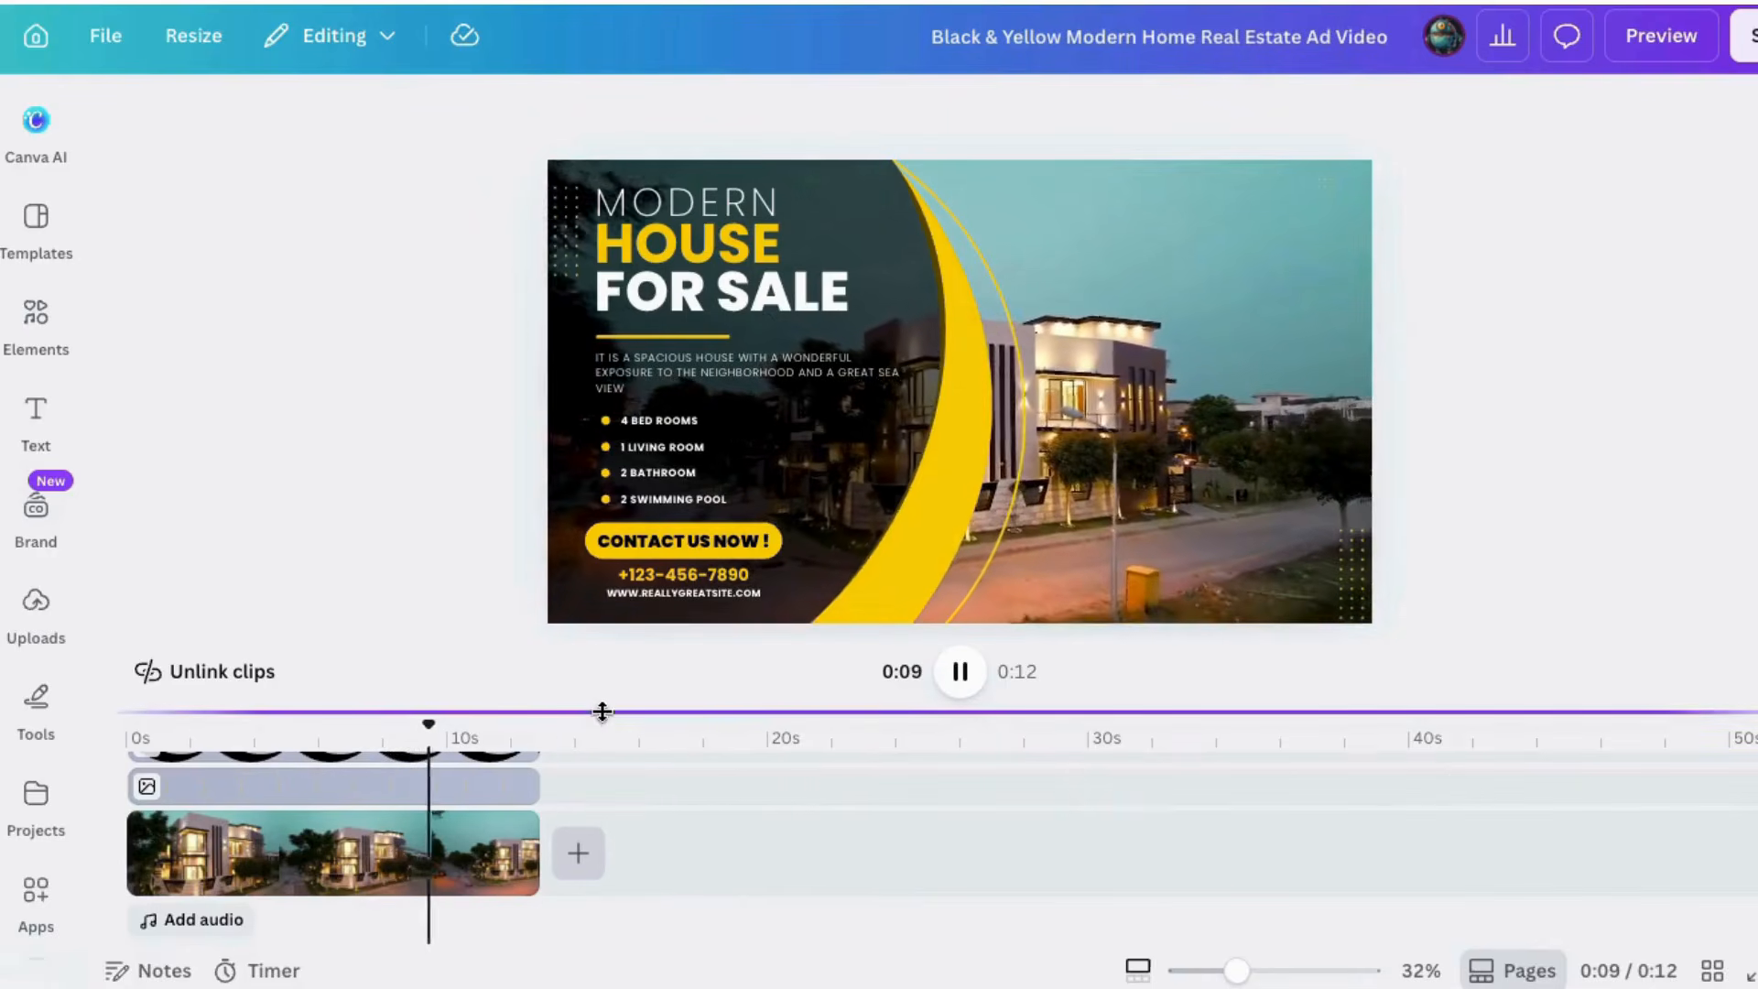
drag(600, 712, 589, 531)
scroll(747, 883, up, 3)
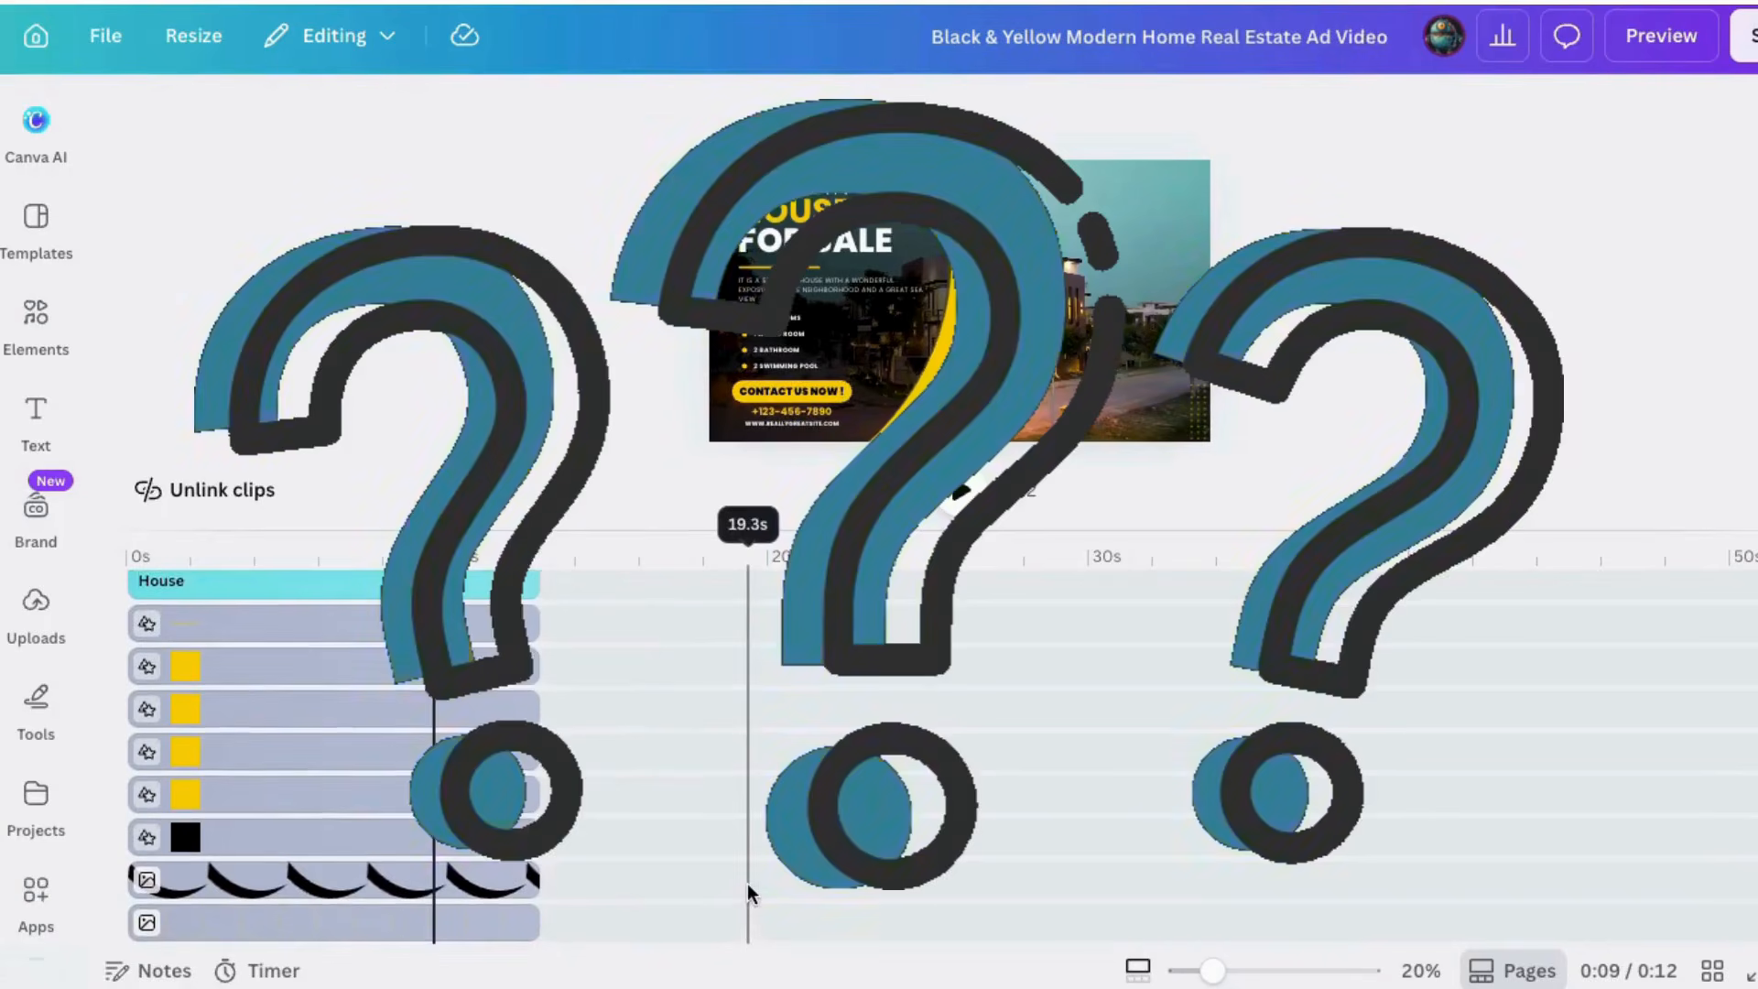
scroll(747, 882, up, 4)
scroll(747, 883, down, 10)
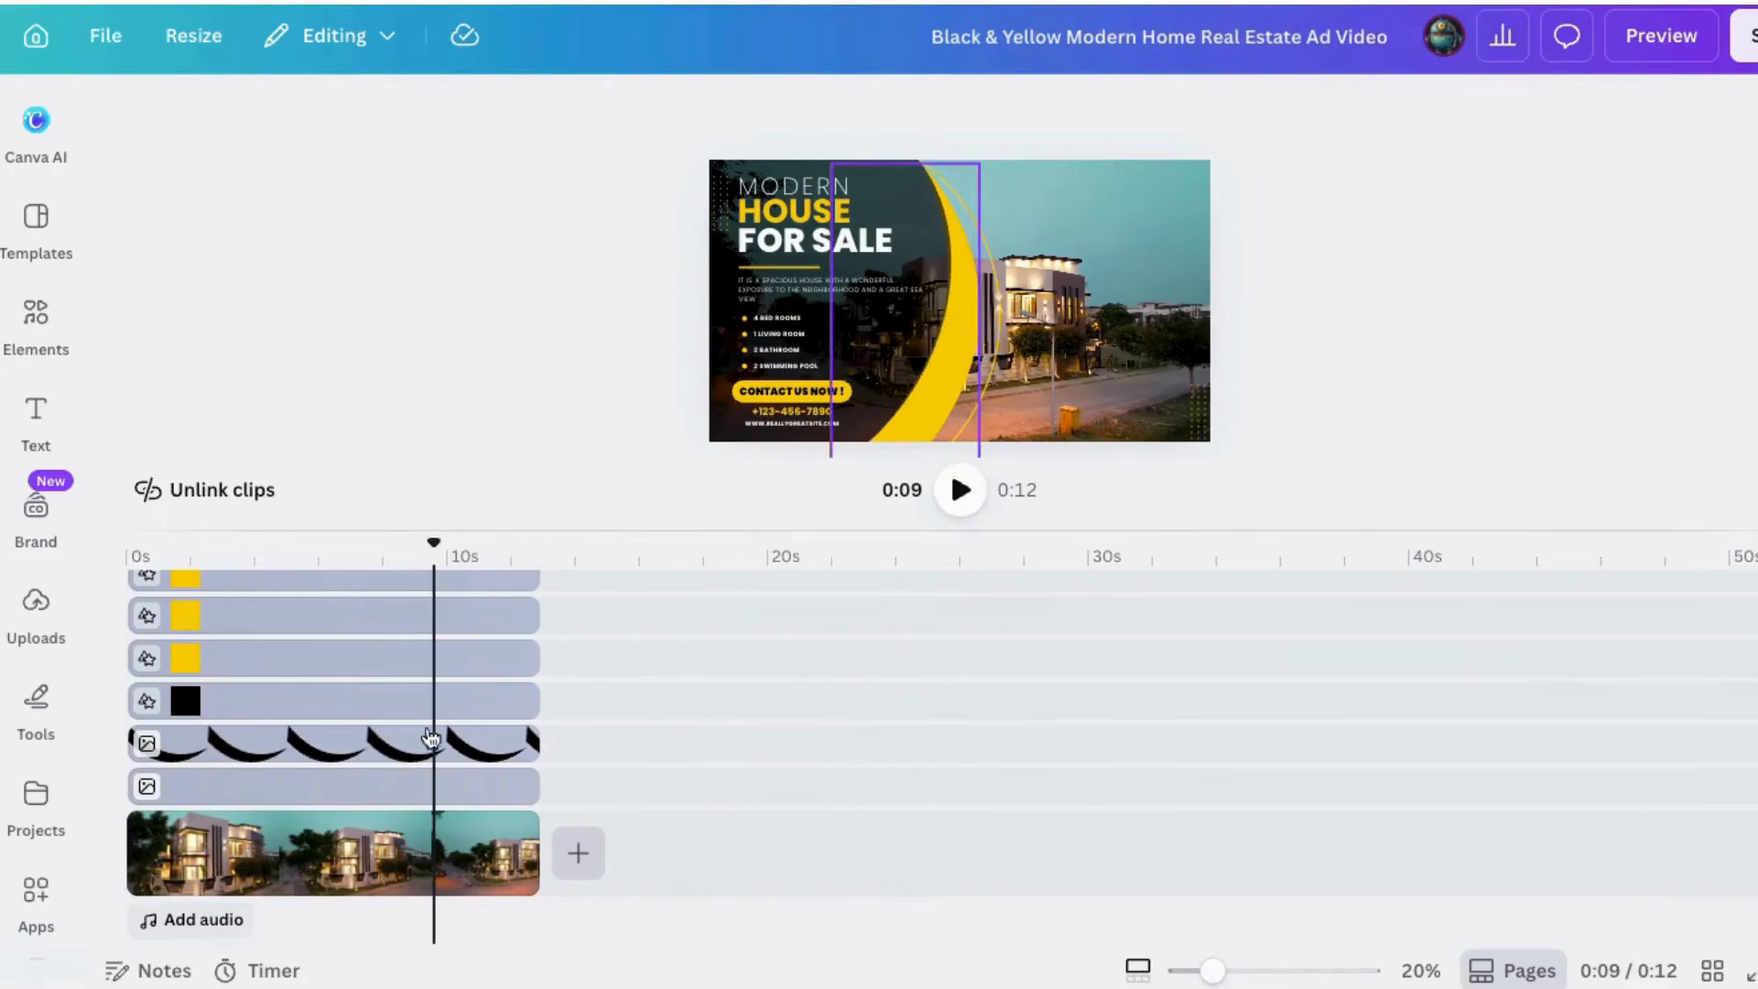
drag(943, 531, 934, 778)
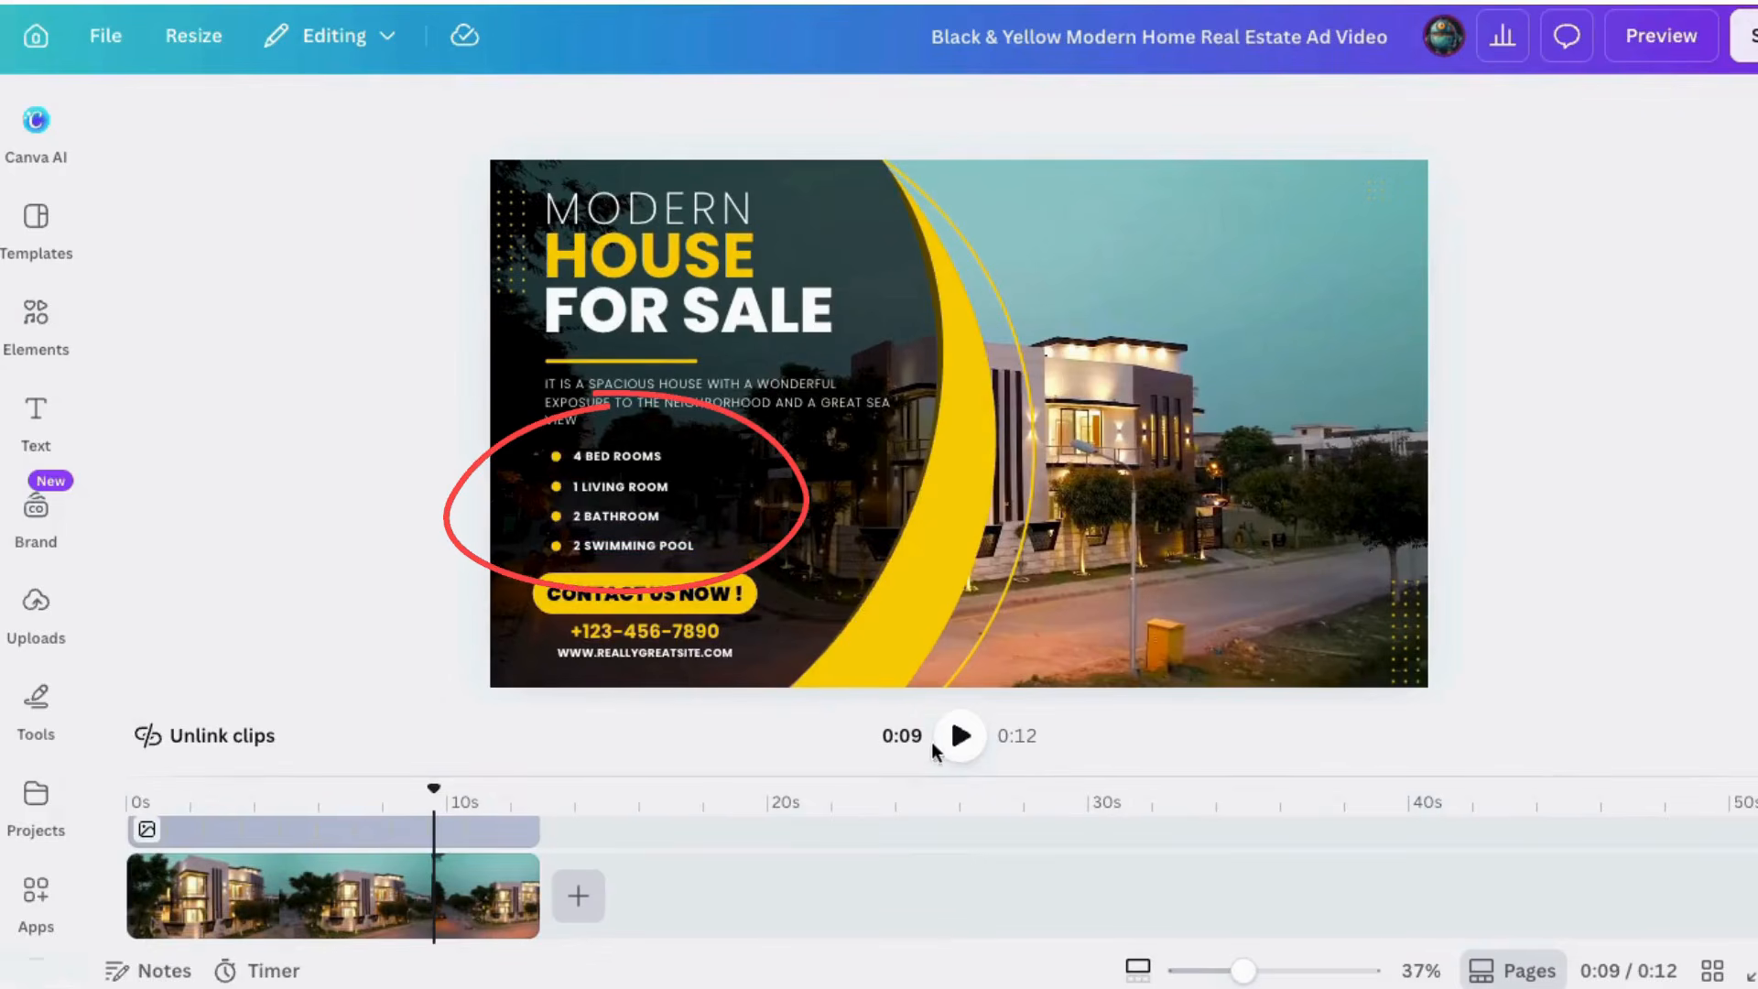
Play the ad from about 2 s to about 5 s to view the four house features
click(209, 804)
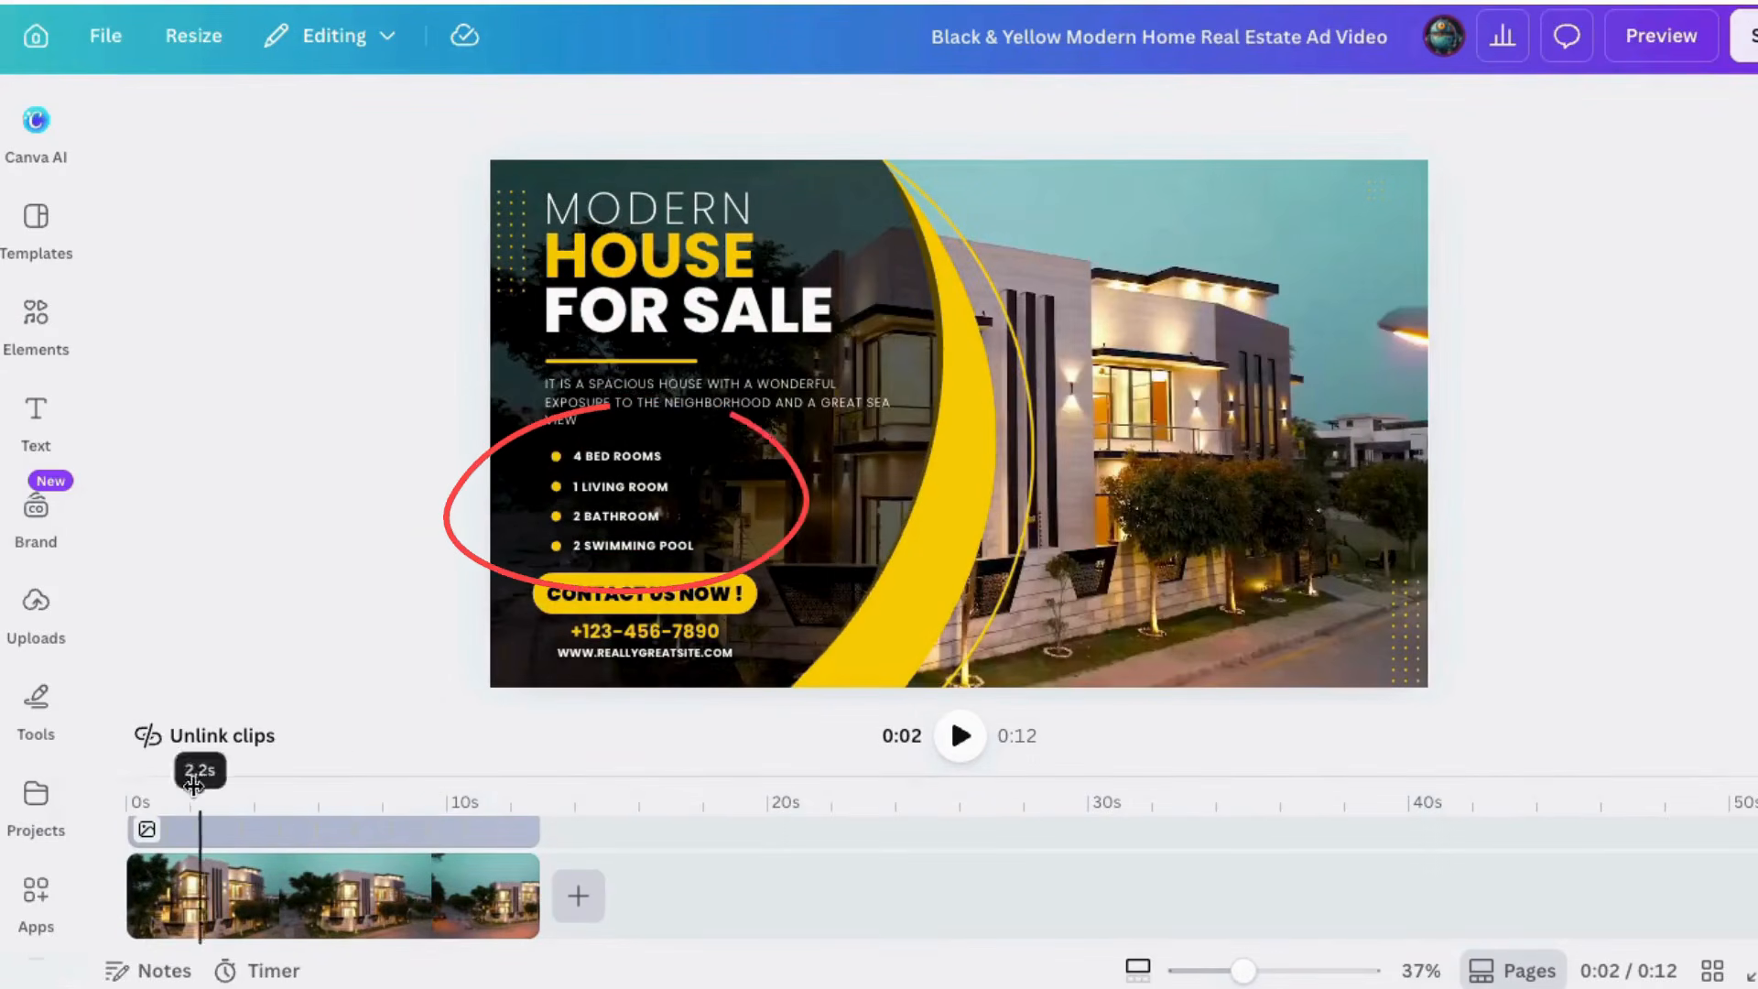
click(959, 735)
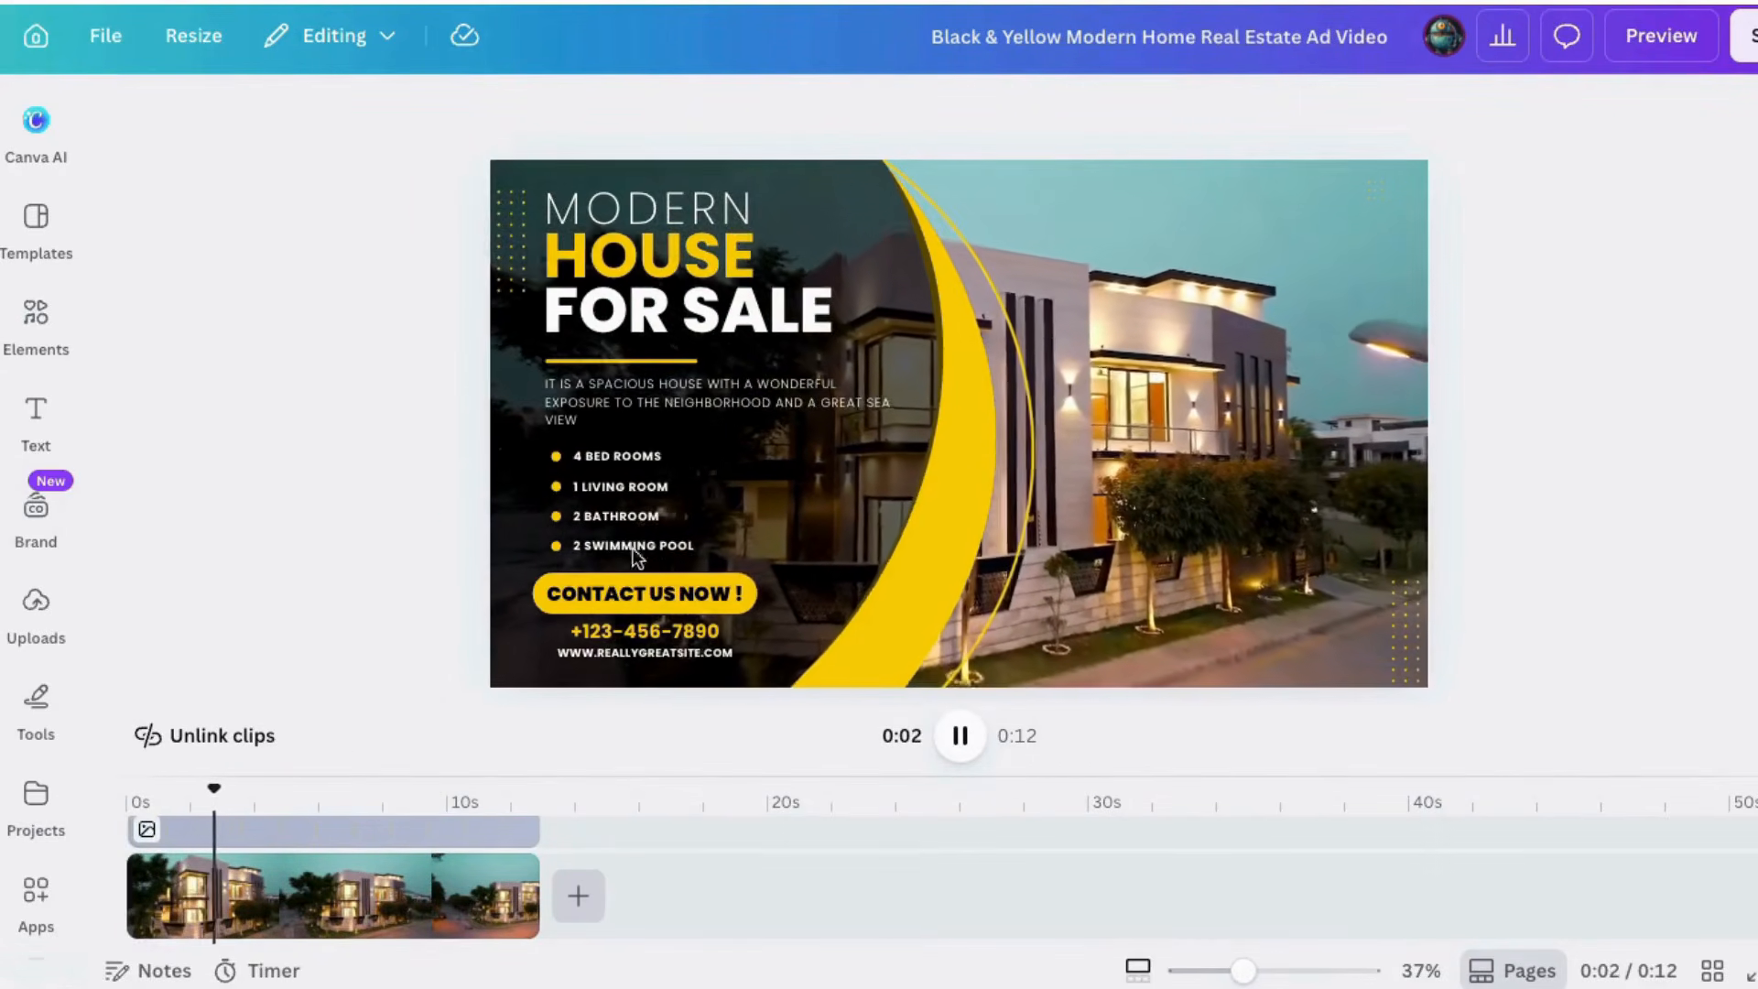
key(space)
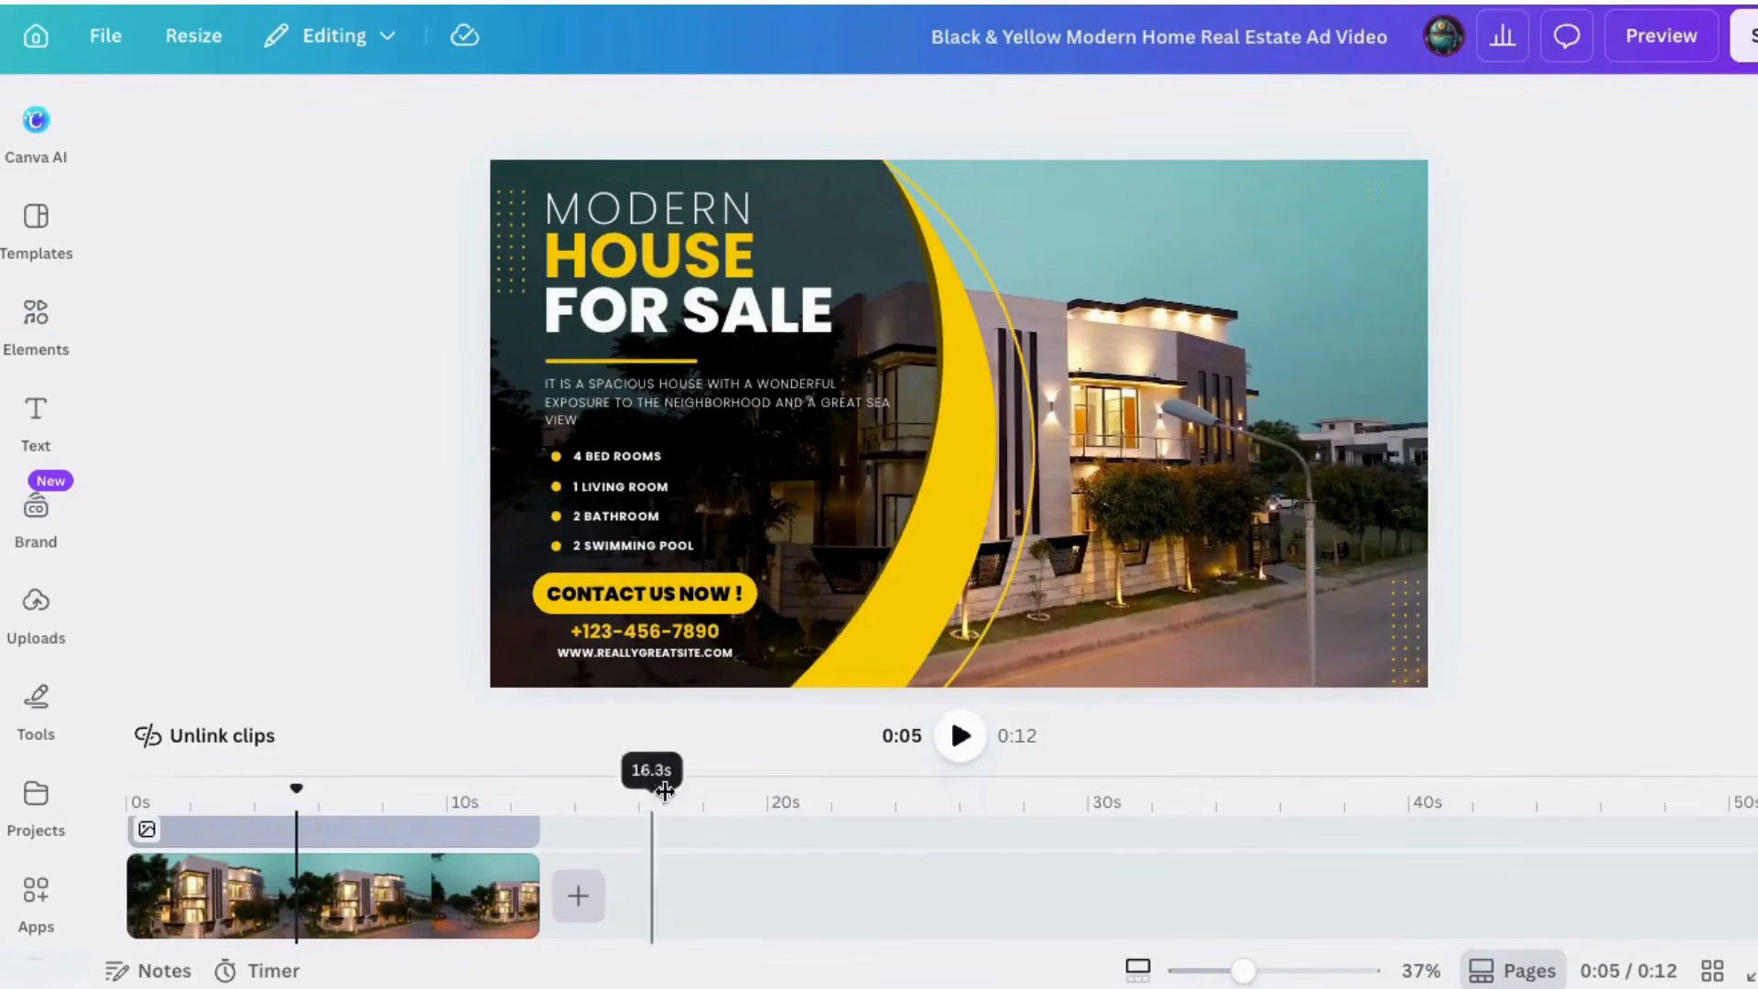
Enlarge the timeline and trim the start of the "1 living room" text so it lasts 12.5 s
drag(733, 777, 734, 586)
scroll(458, 816, up, 5)
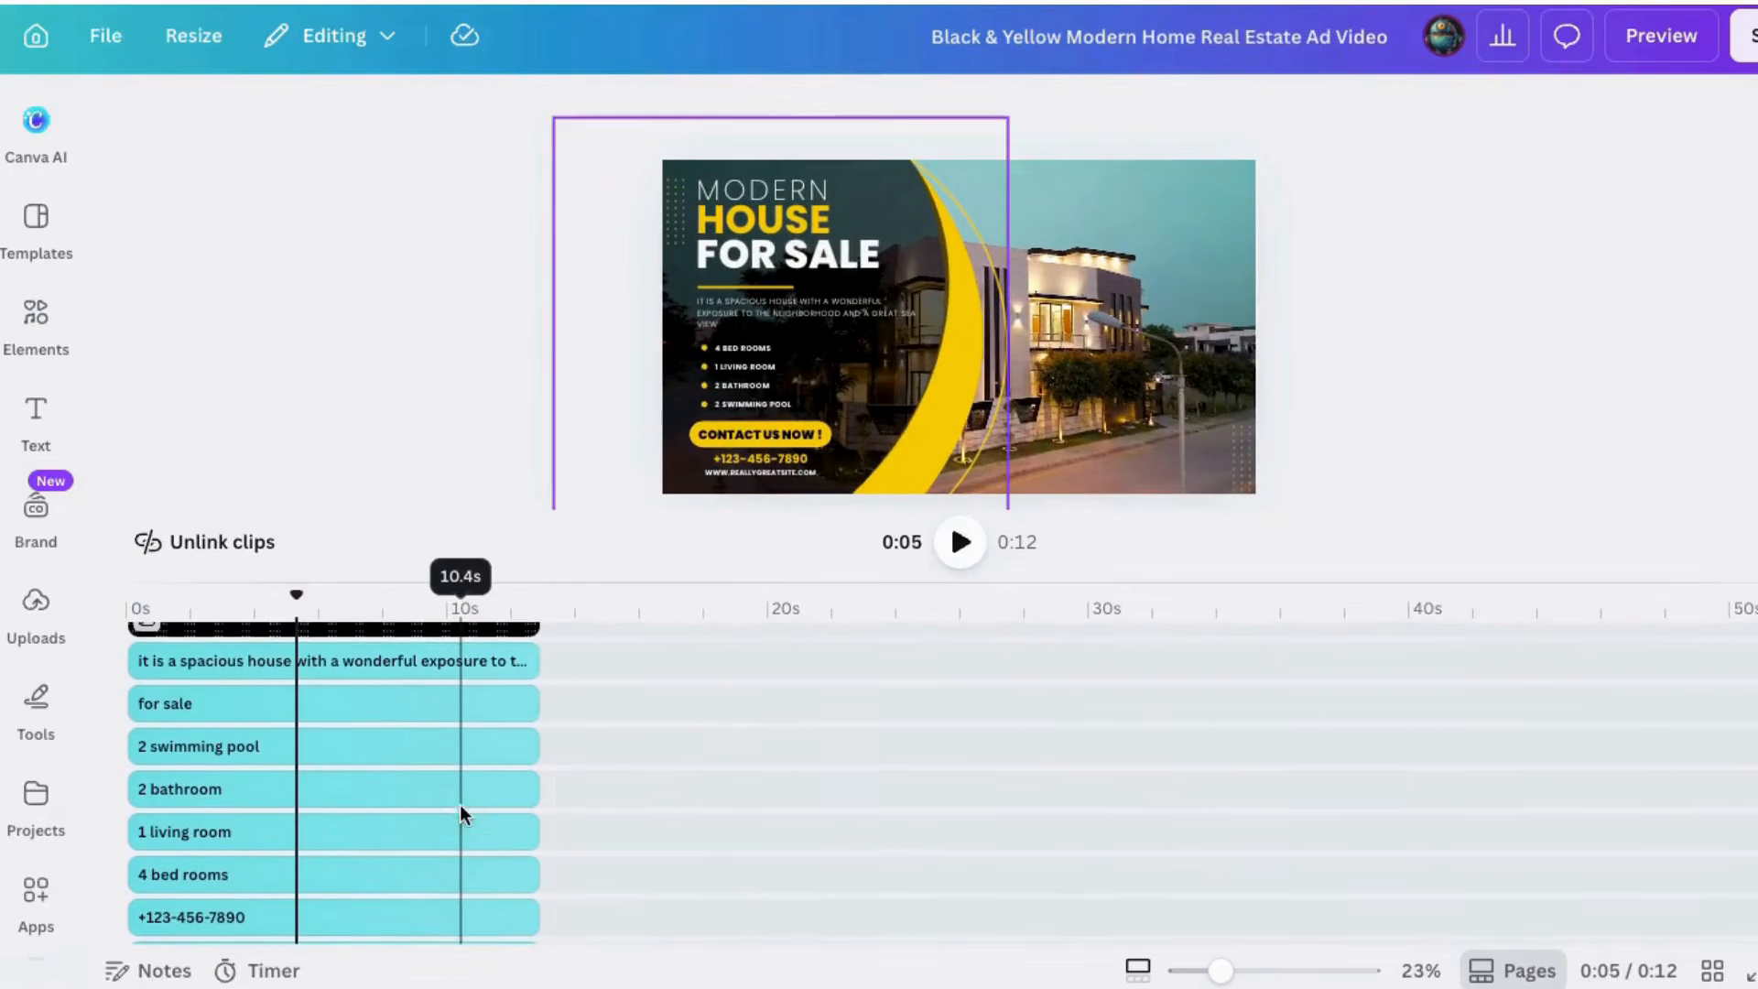
click(320, 877)
click(171, 840)
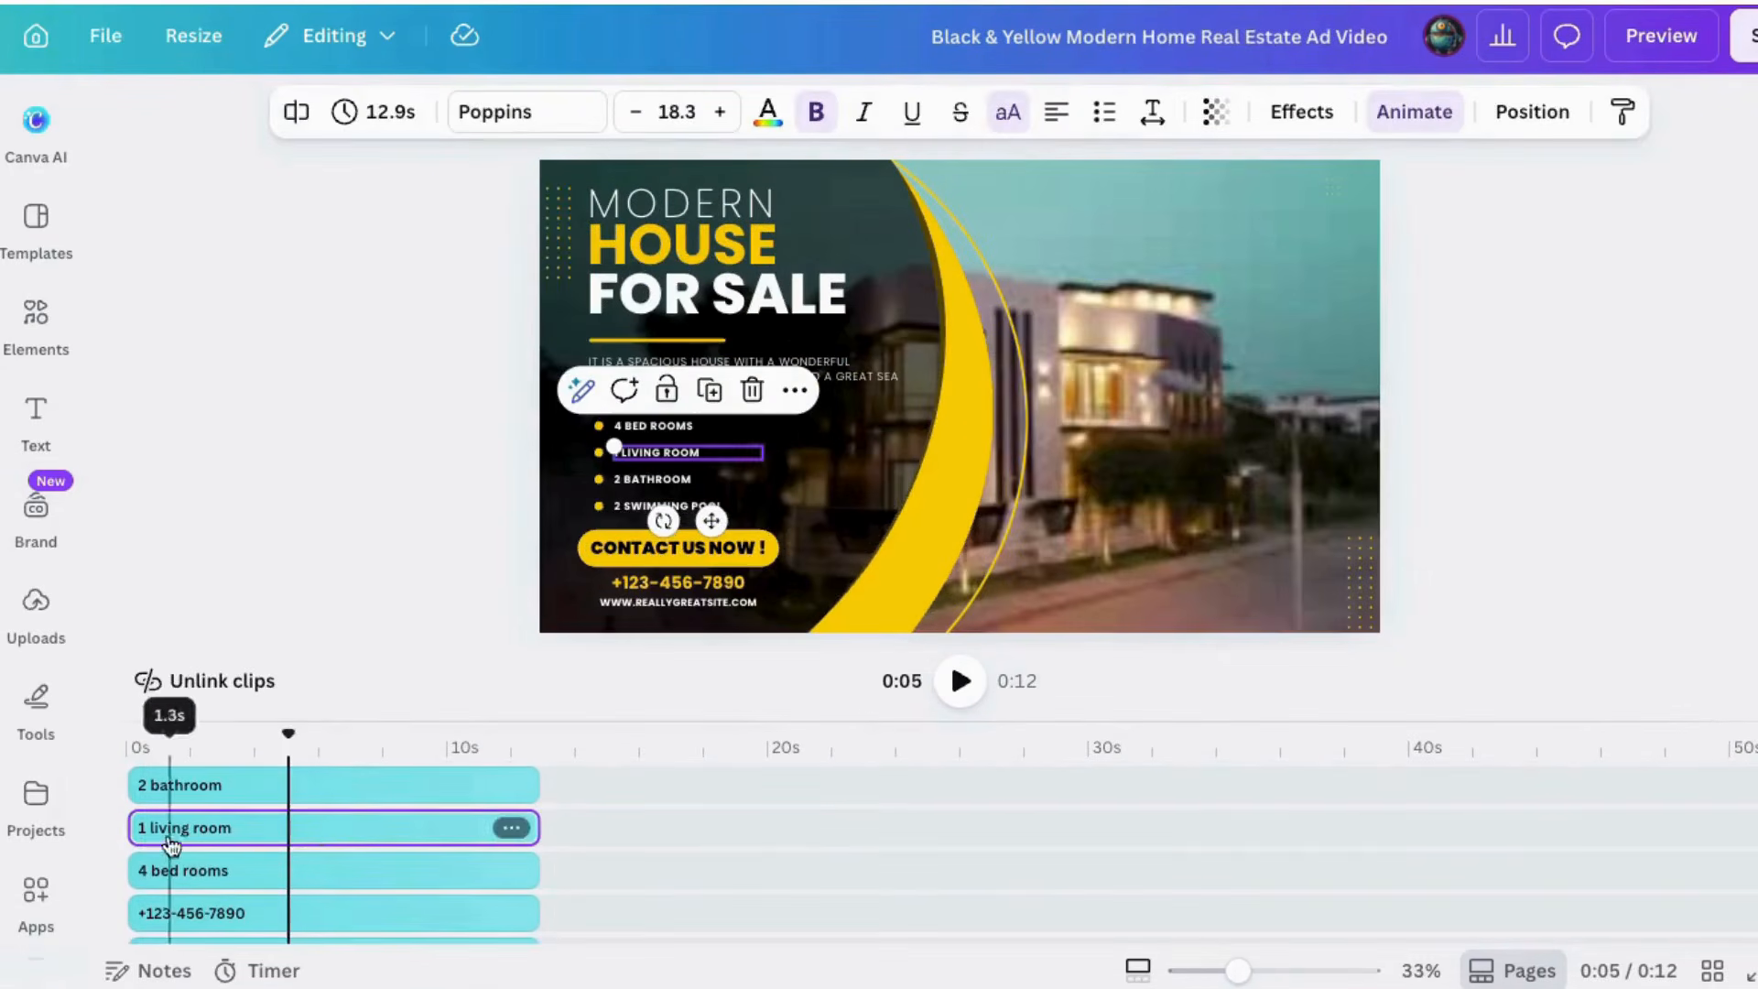
mouse_move(133, 827)
mouse_down()
mouse_move(505, 828)
mouse_move(140, 828)
mouse_up()
Play the ad from the beginning for about 1 s to check when the "1 living room" text appears
click(959, 700)
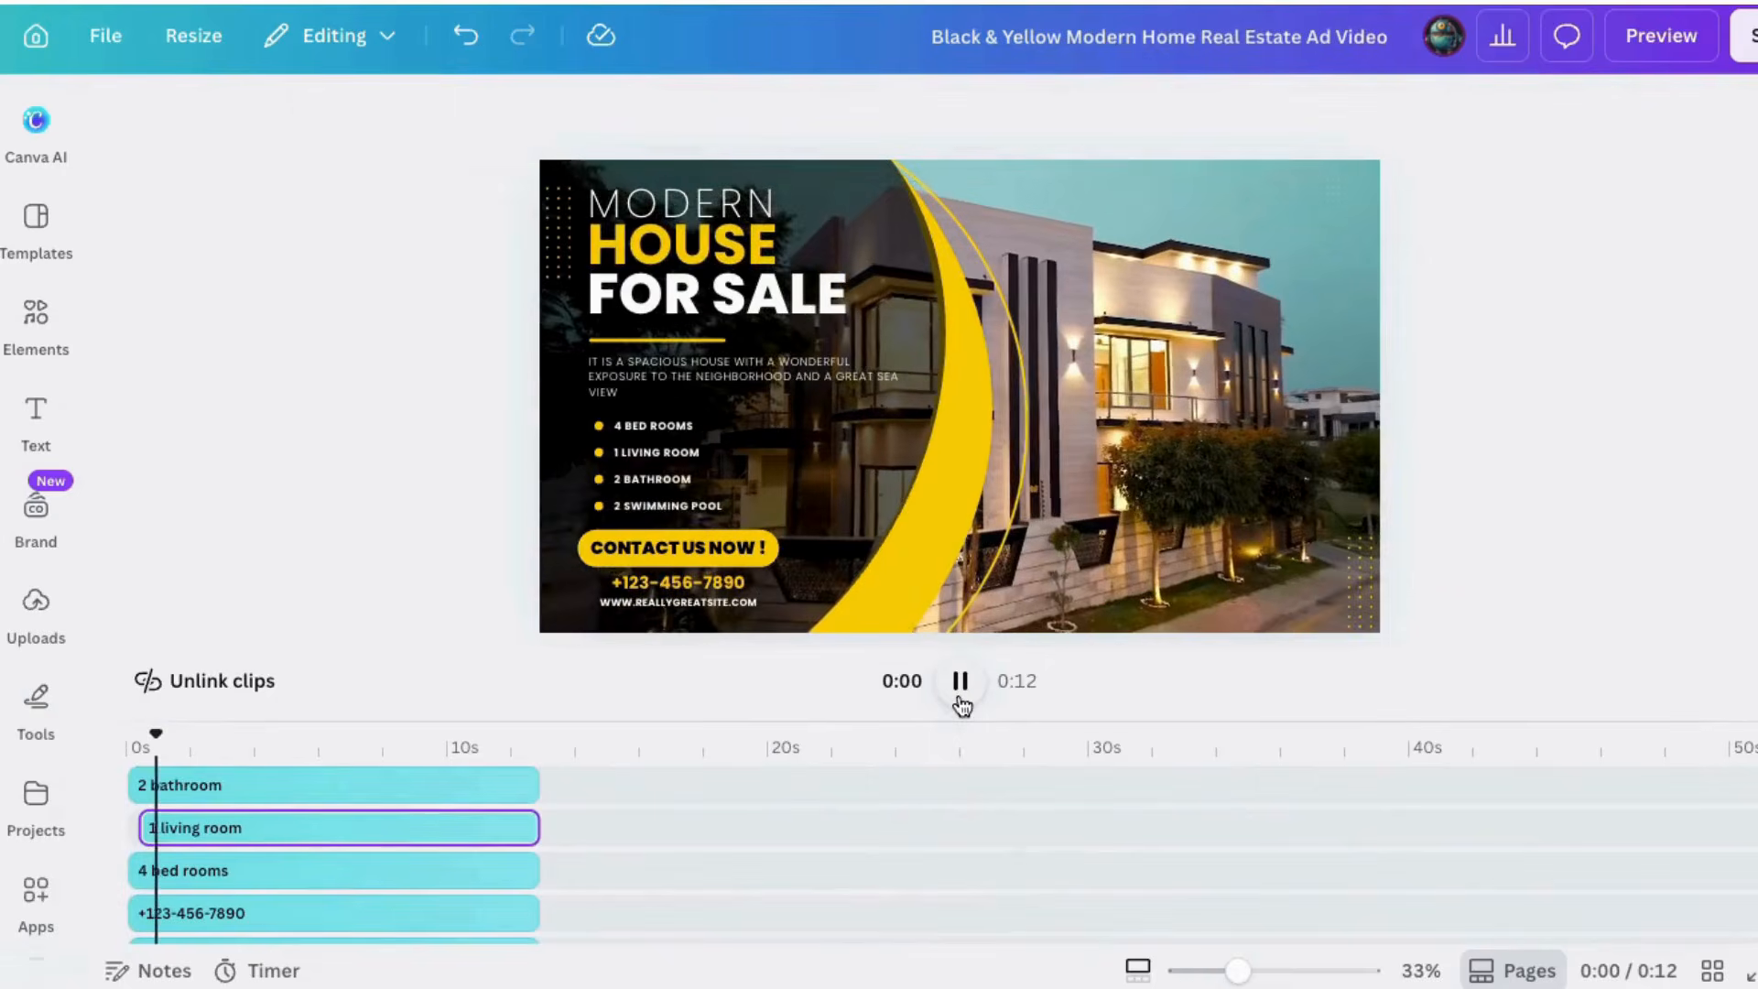
drag(156, 733, 122, 729)
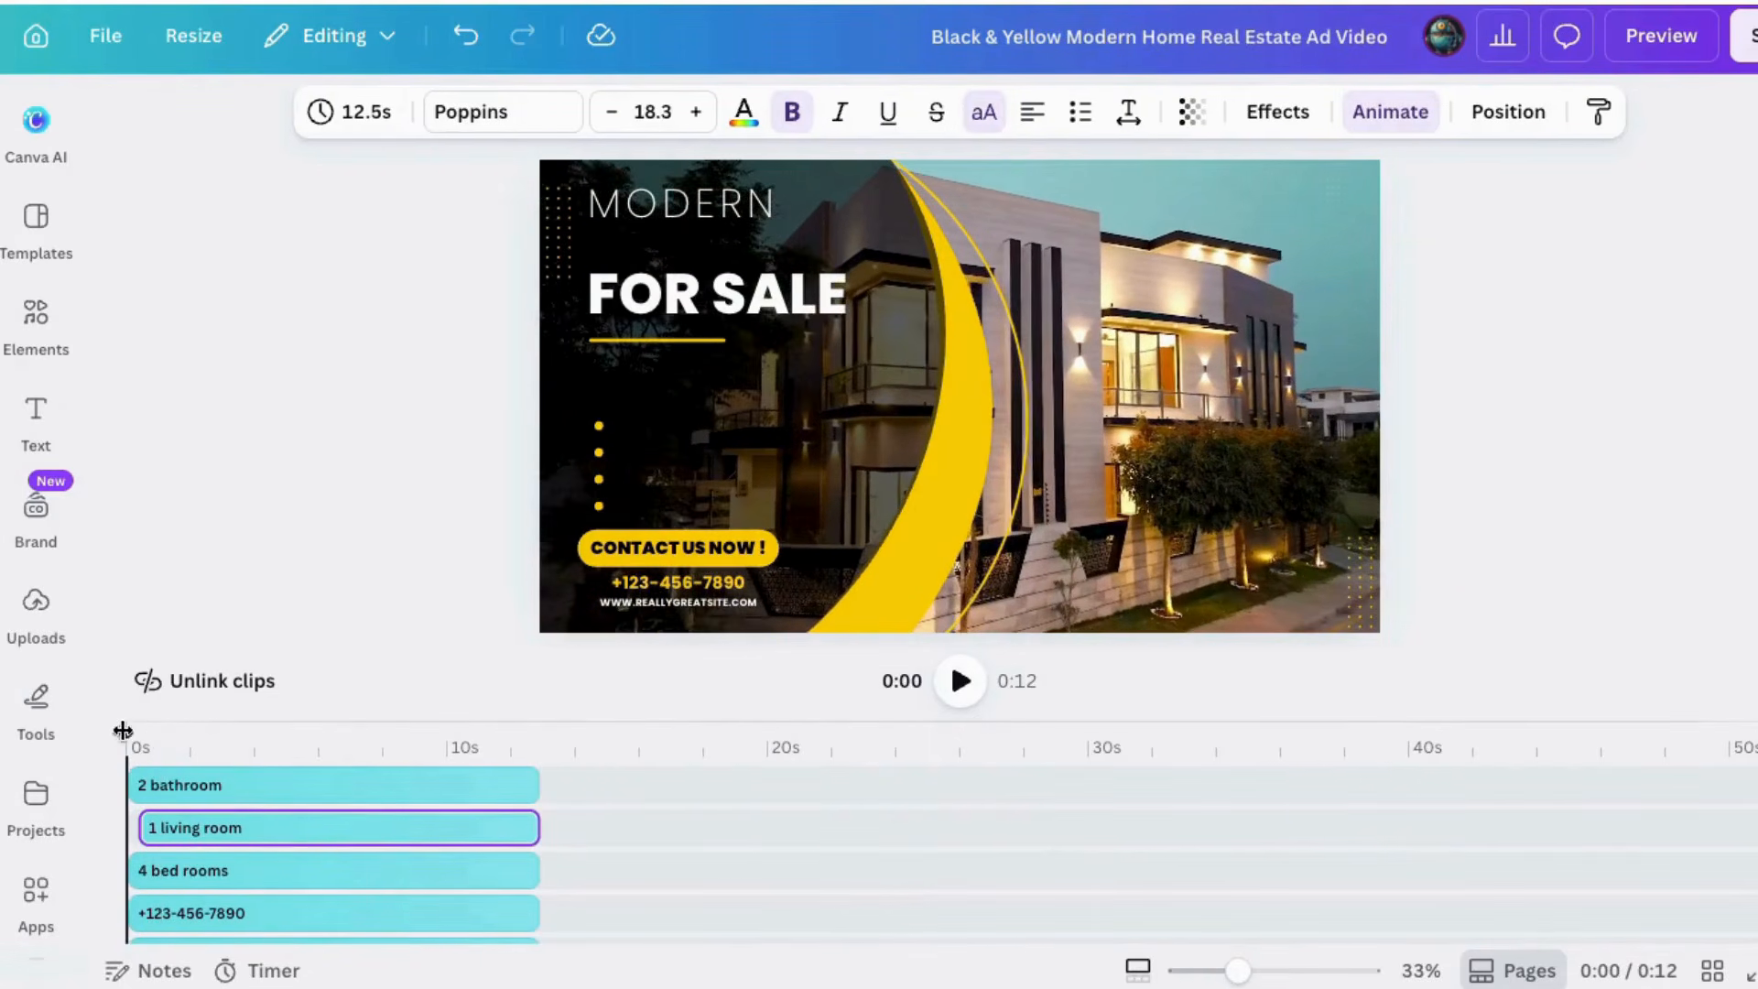
click(969, 683)
click(969, 683)
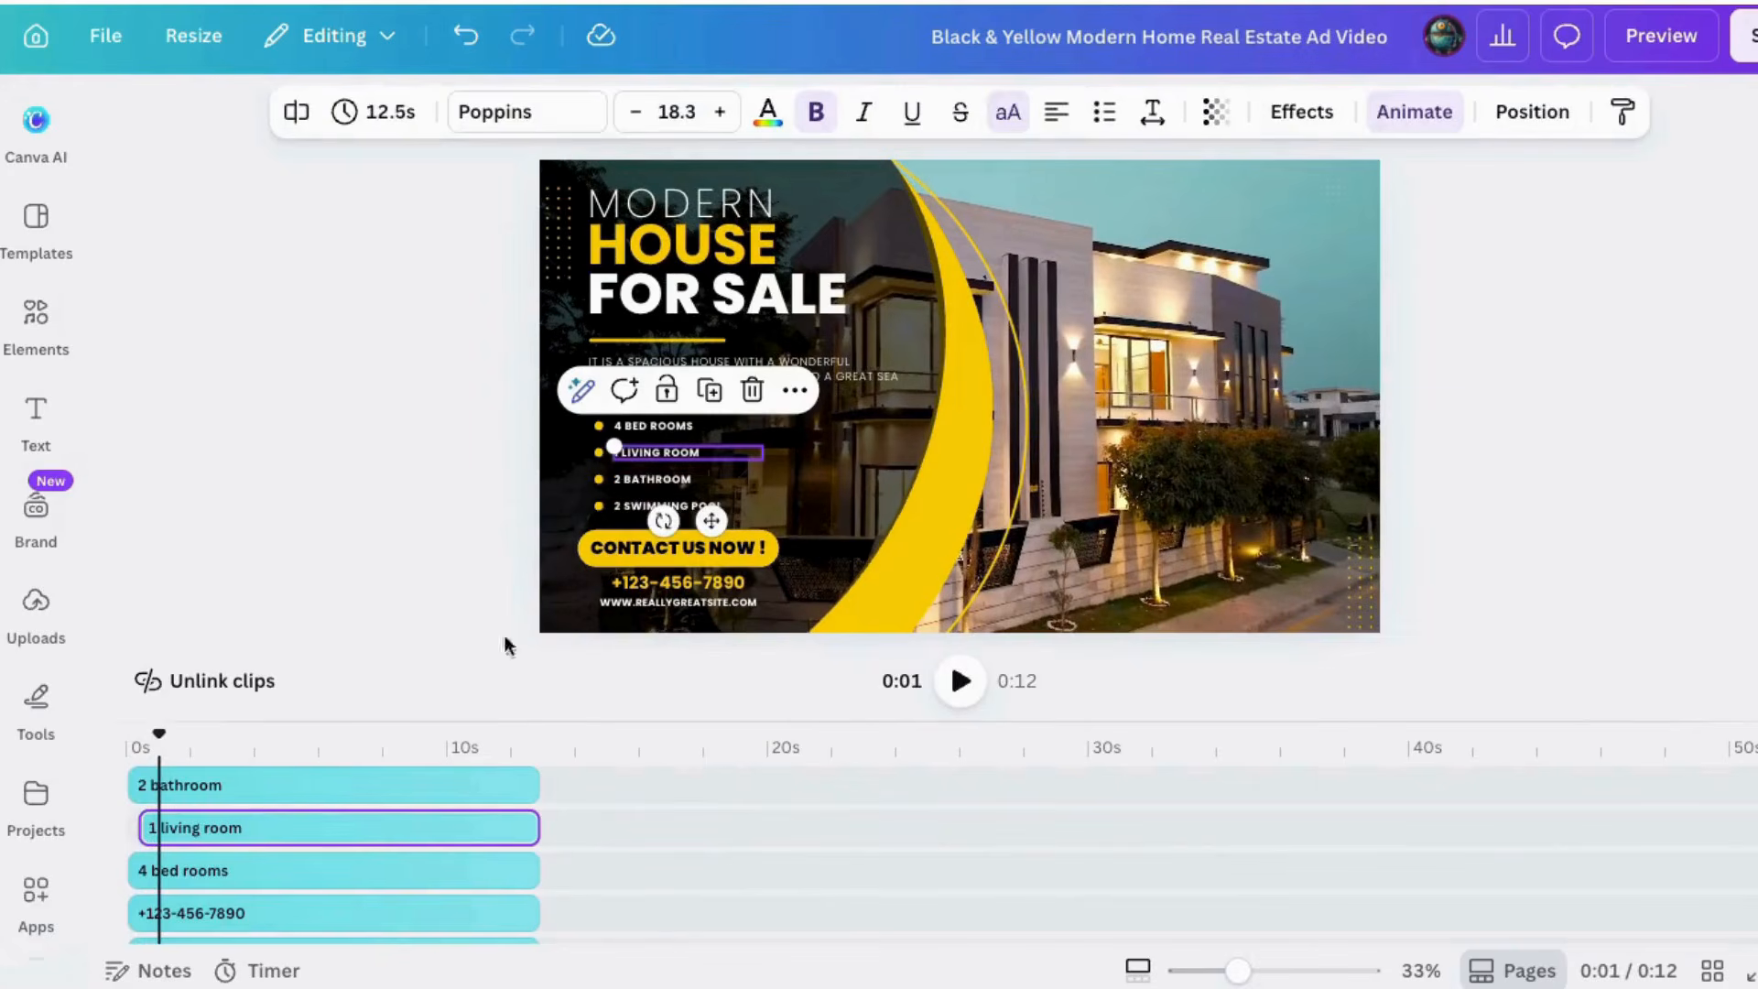
Trim the start of the "2 bathroom" text in the timeline so it lasts 12.0 s
scroll(641, 896, up, 1)
scroll(640, 894, up, 1)
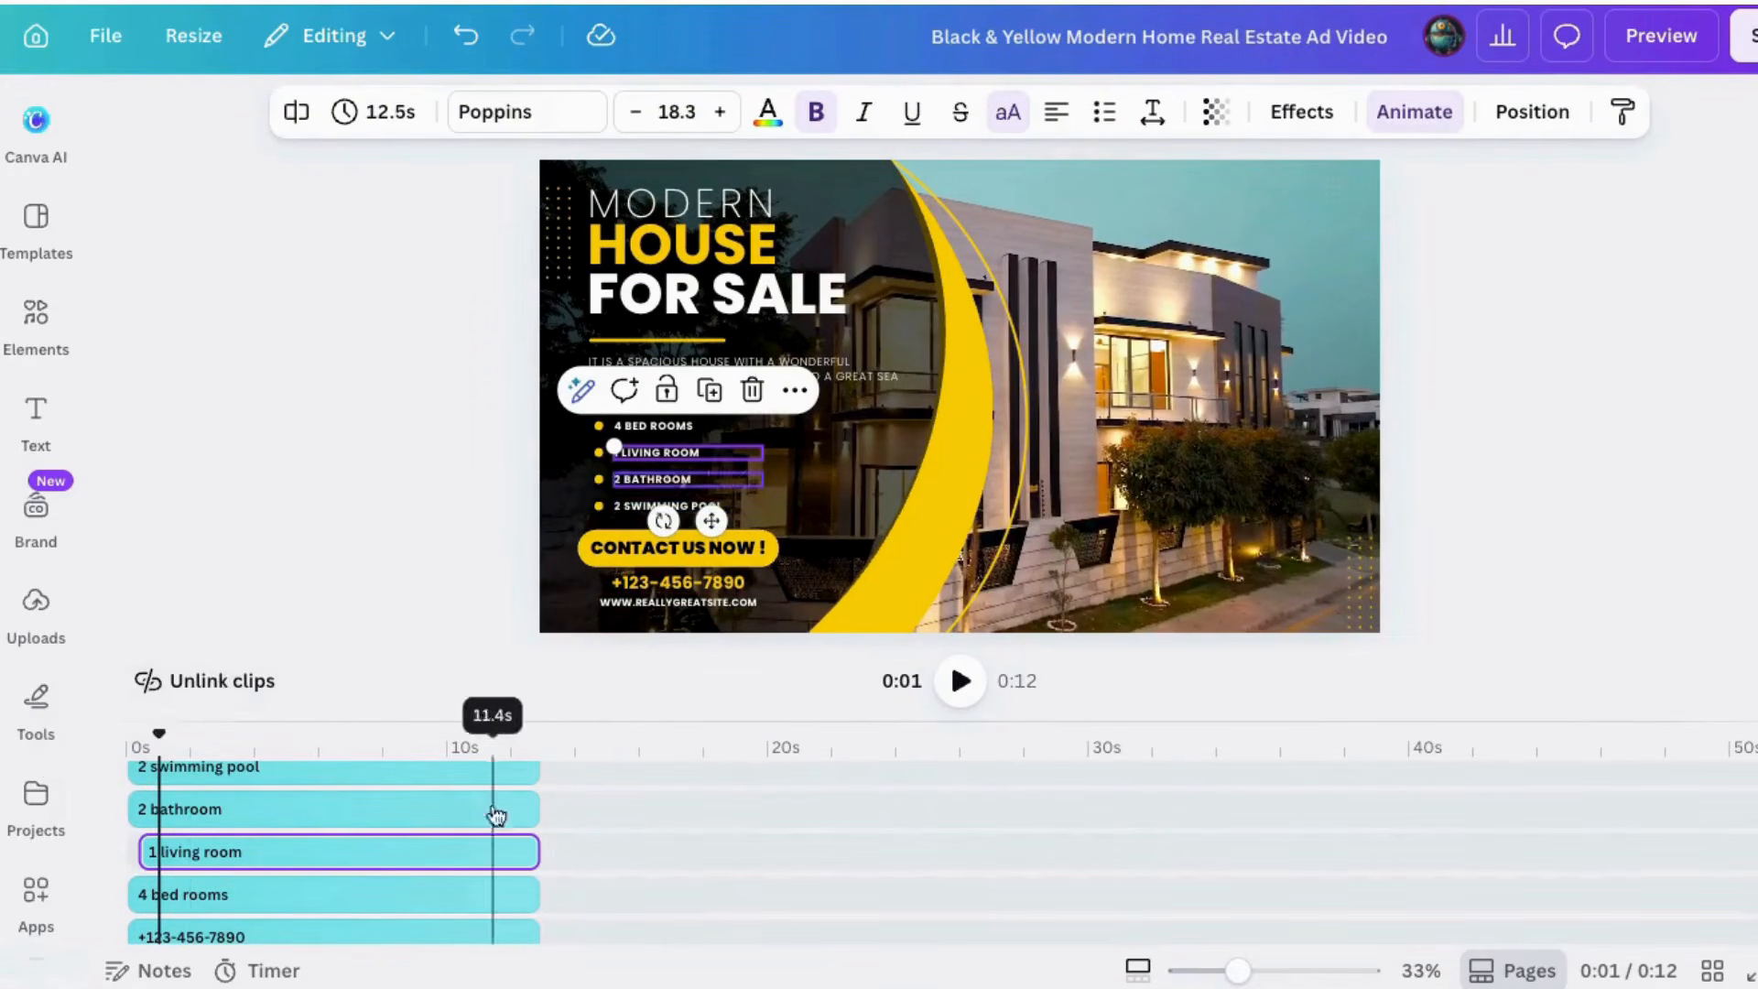
click(420, 822)
drag(133, 810, 153, 820)
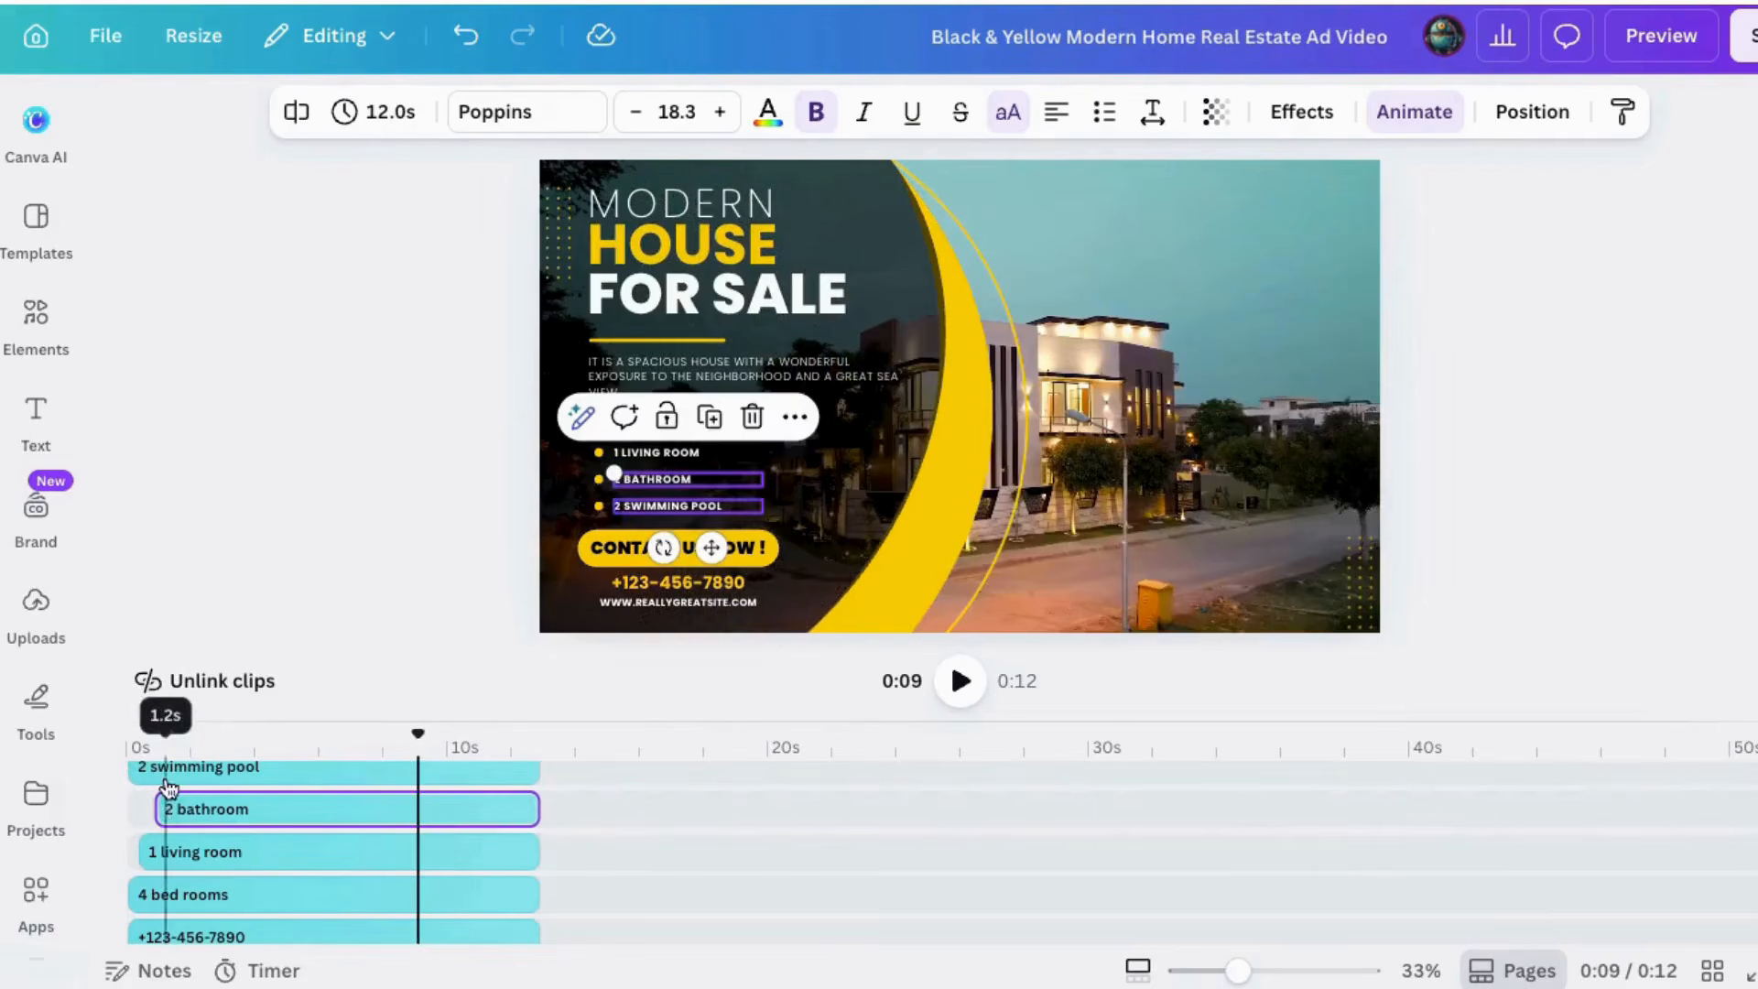
Trim the start of the "2 swimming pool" text in the timeline so it lasts 11.5 s
scroll(343, 866, up, 1)
click(306, 789)
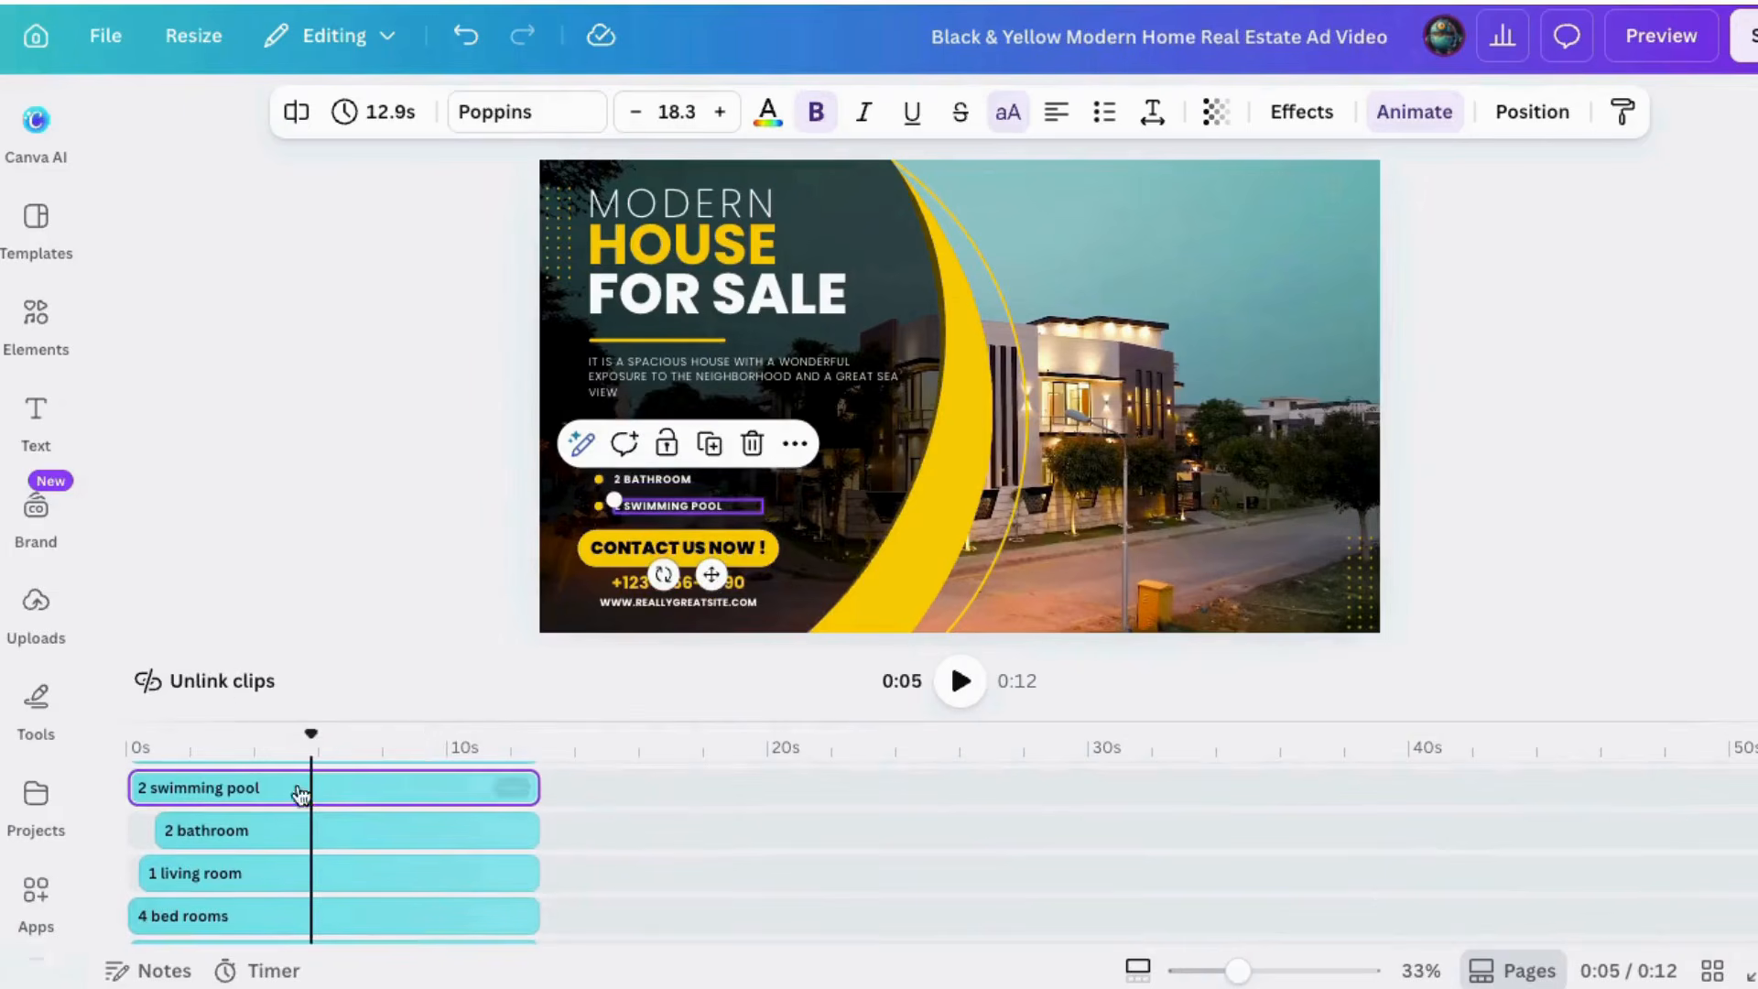
drag(135, 783, 176, 795)
Play the ad twice from the beginning to about 2 s to check the staggered appearance of the feature list
drag(316, 731, 125, 732)
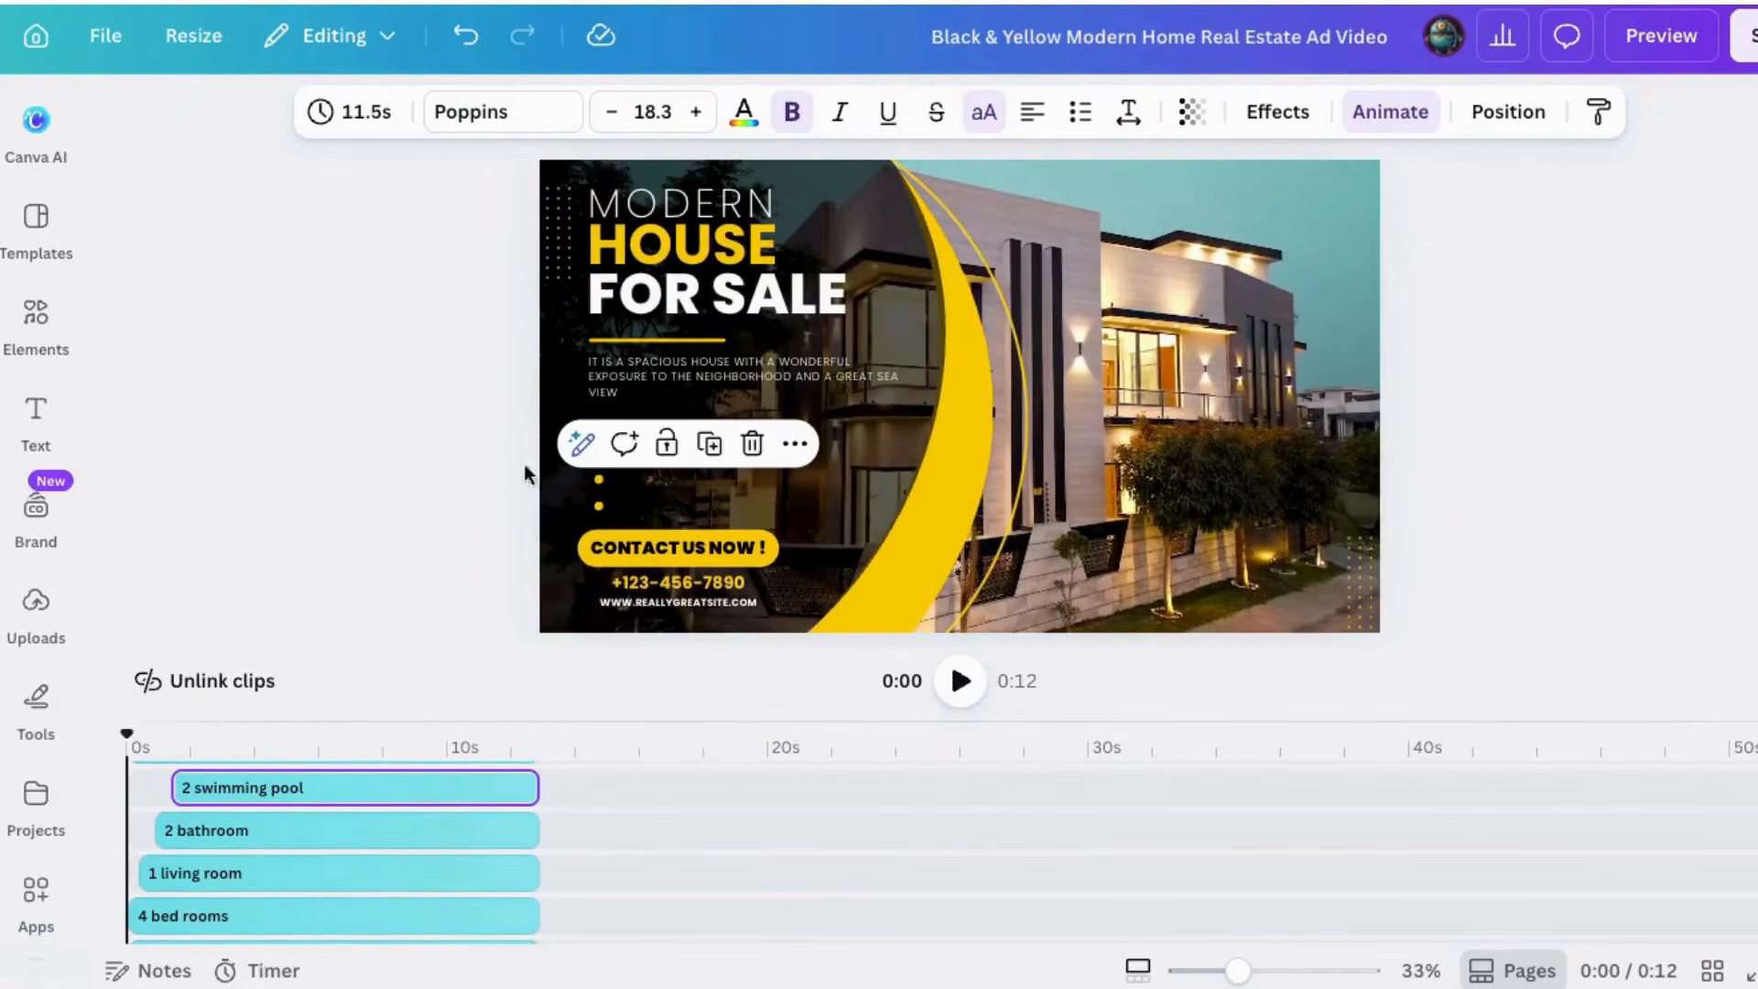
click(962, 685)
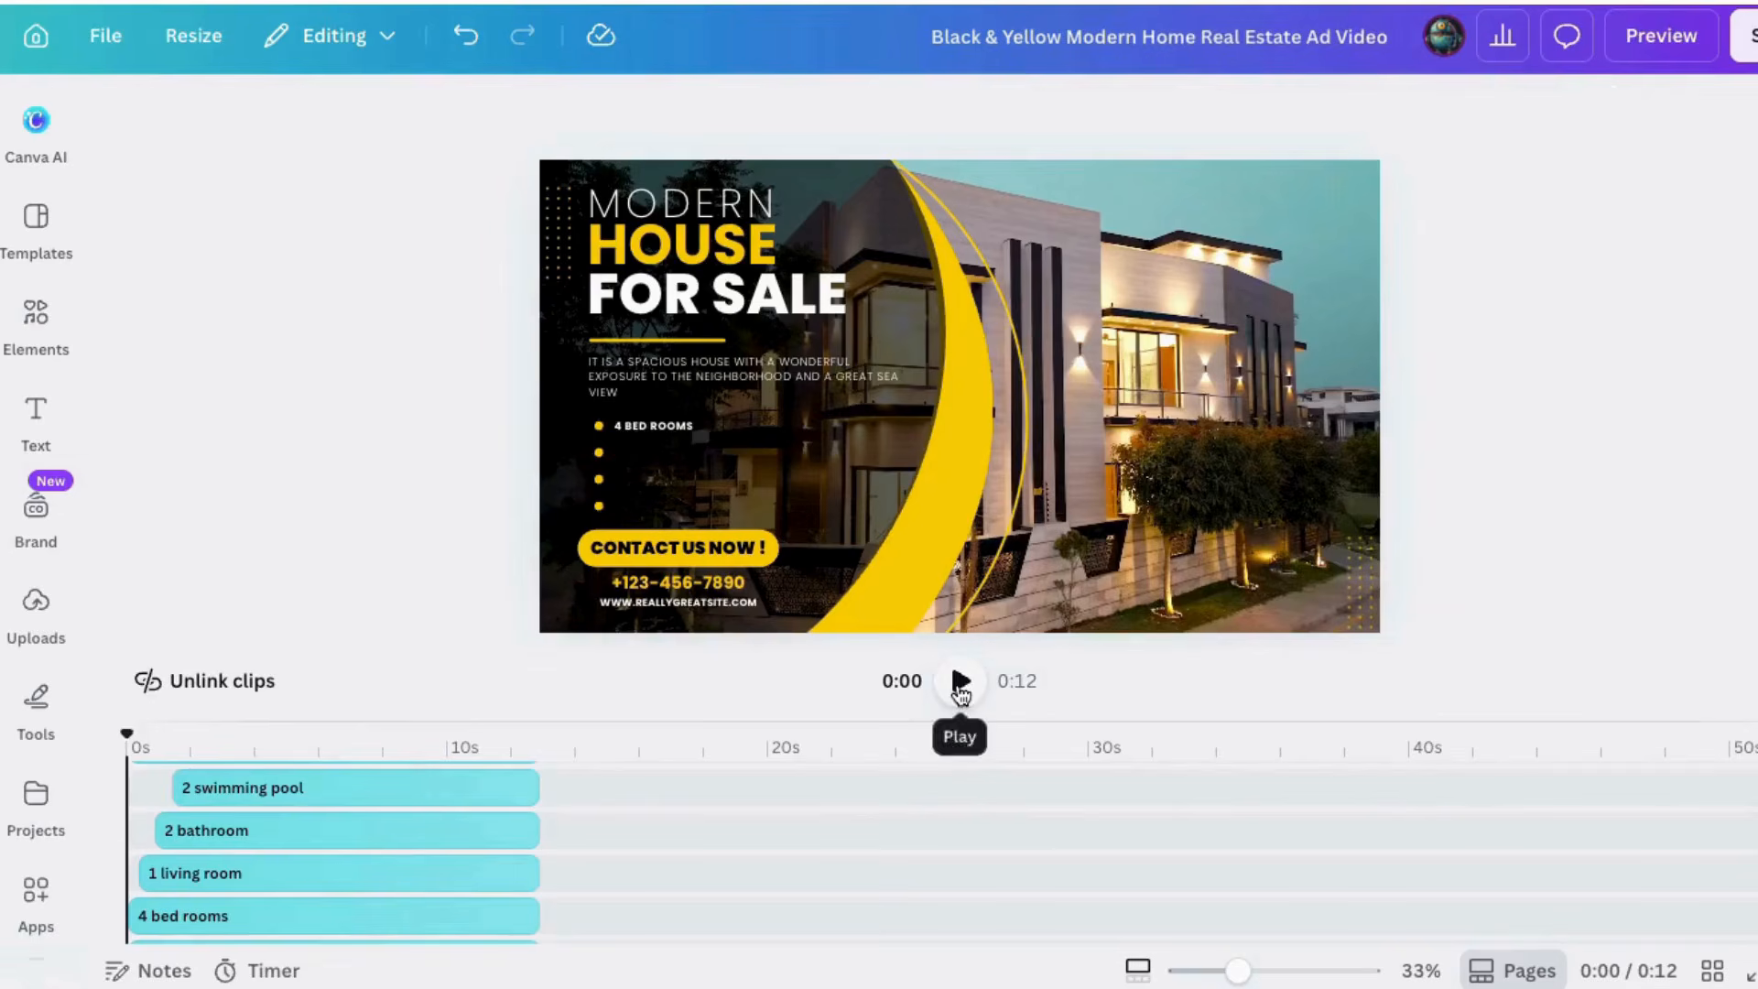
click(960, 685)
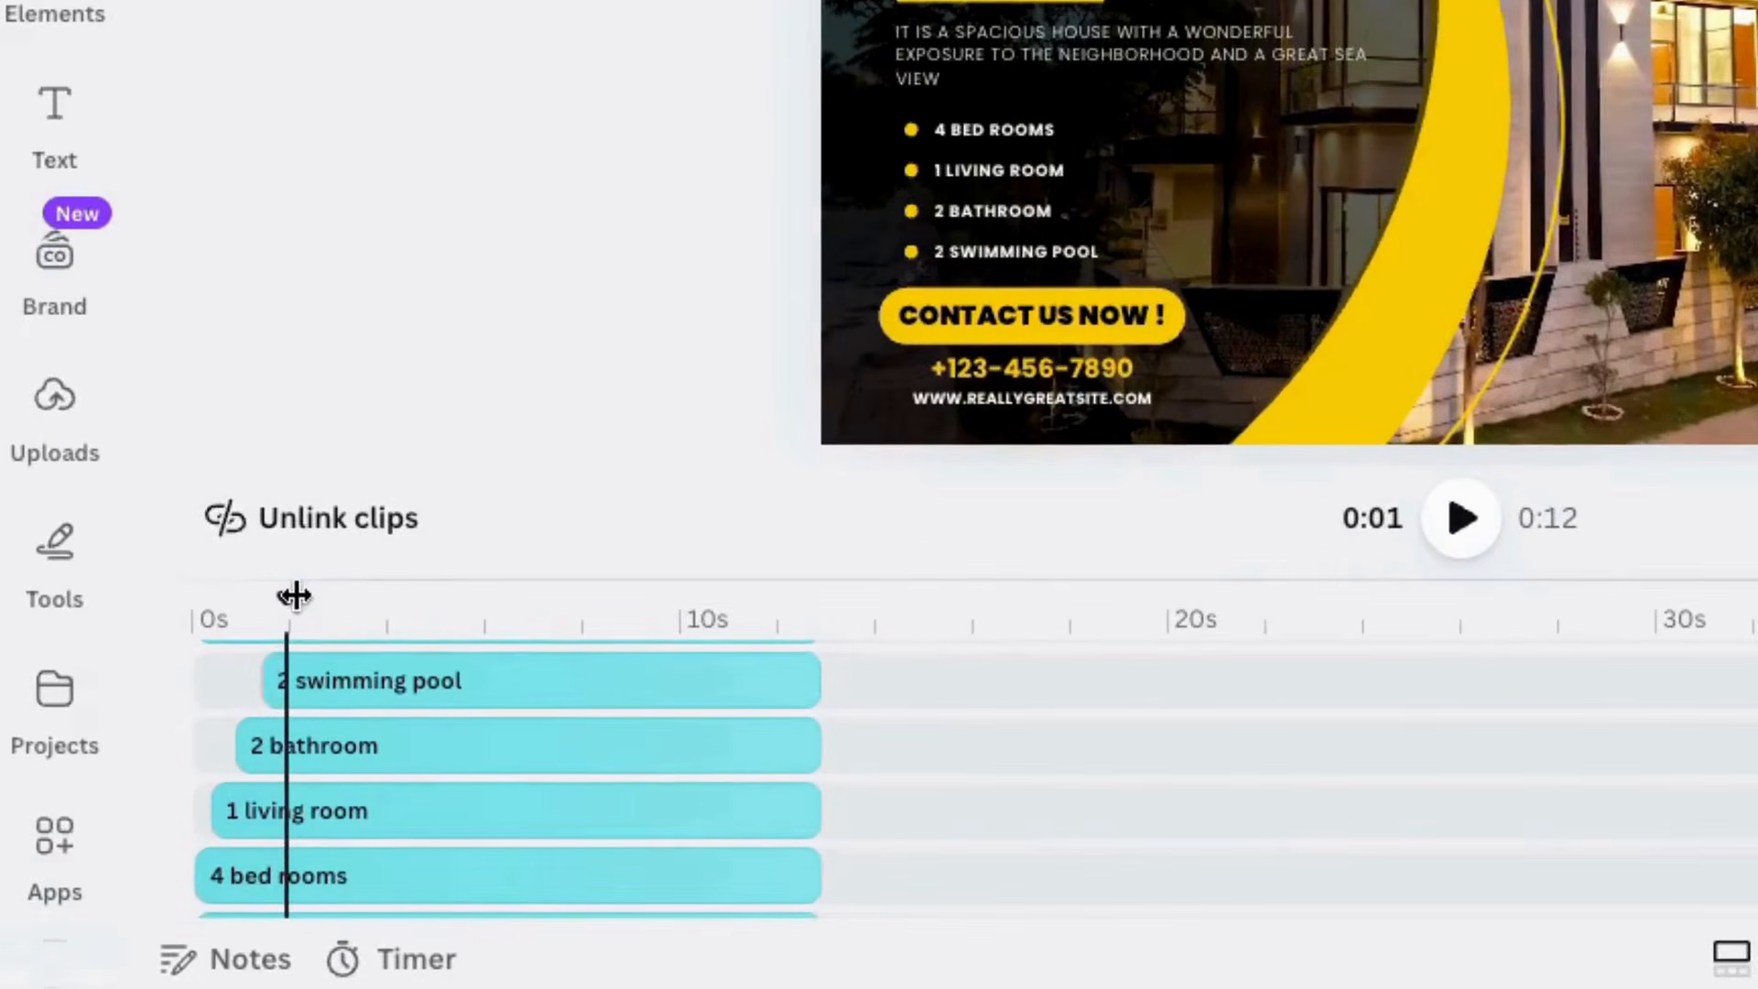
drag(192, 732, 127, 733)
click(1456, 522)
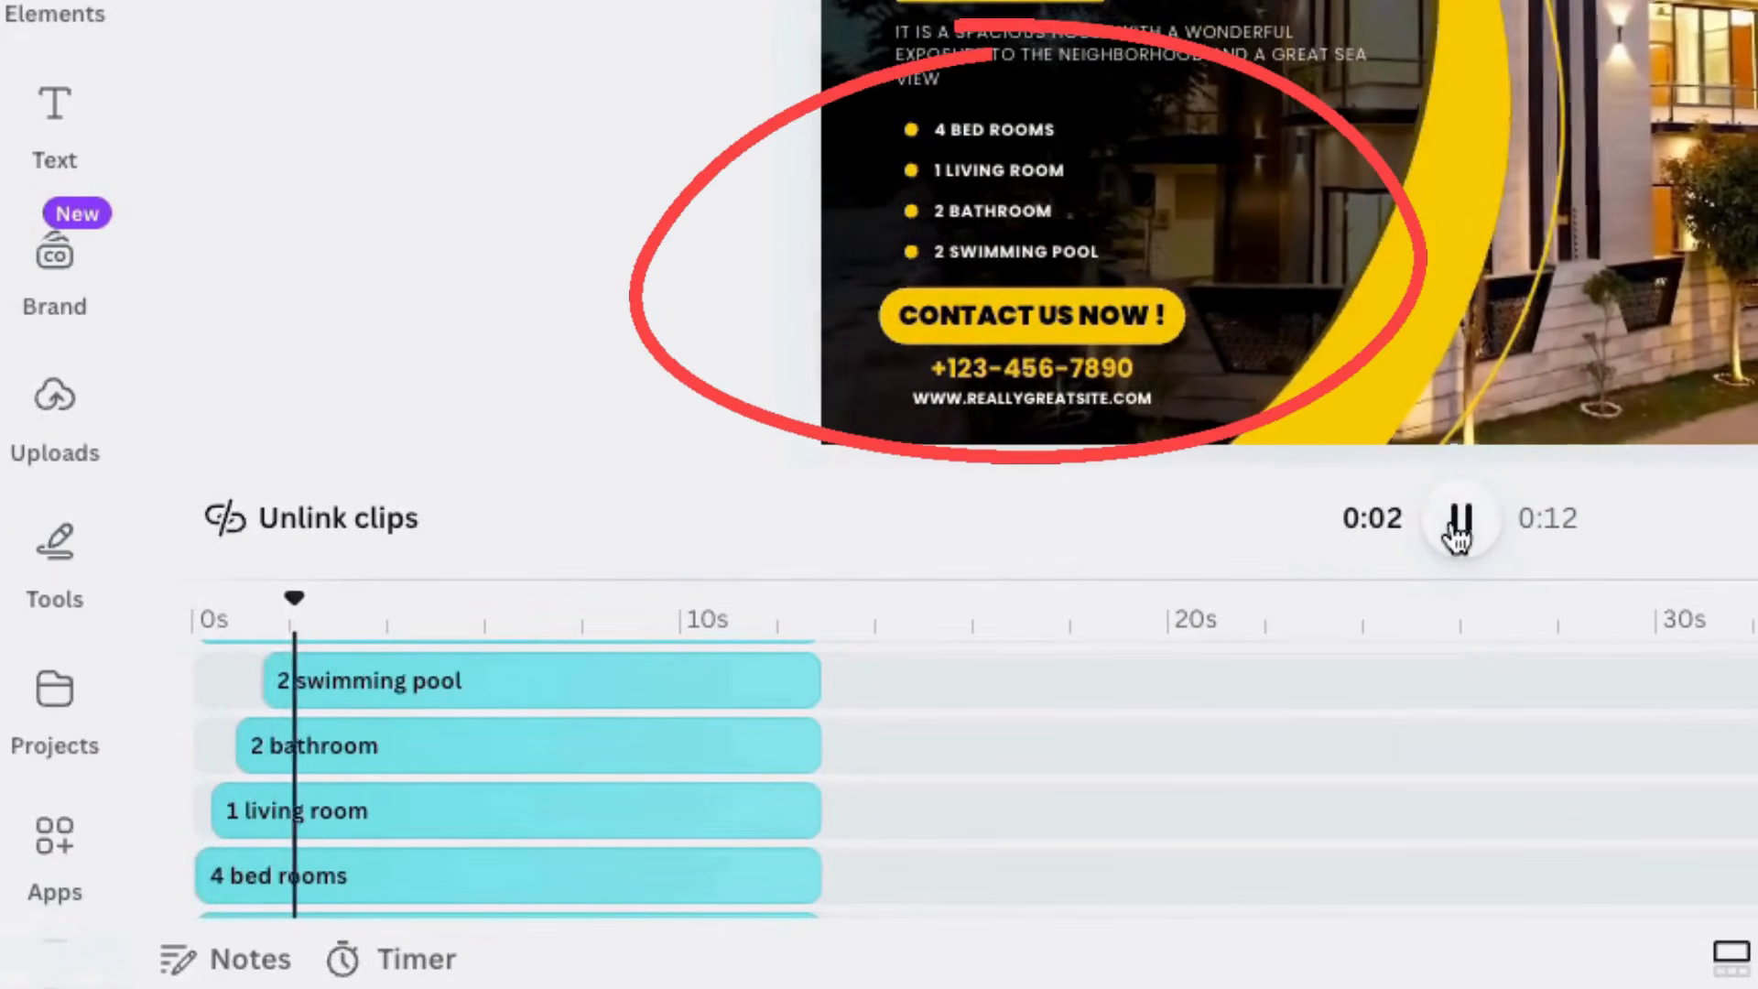
click(1456, 522)
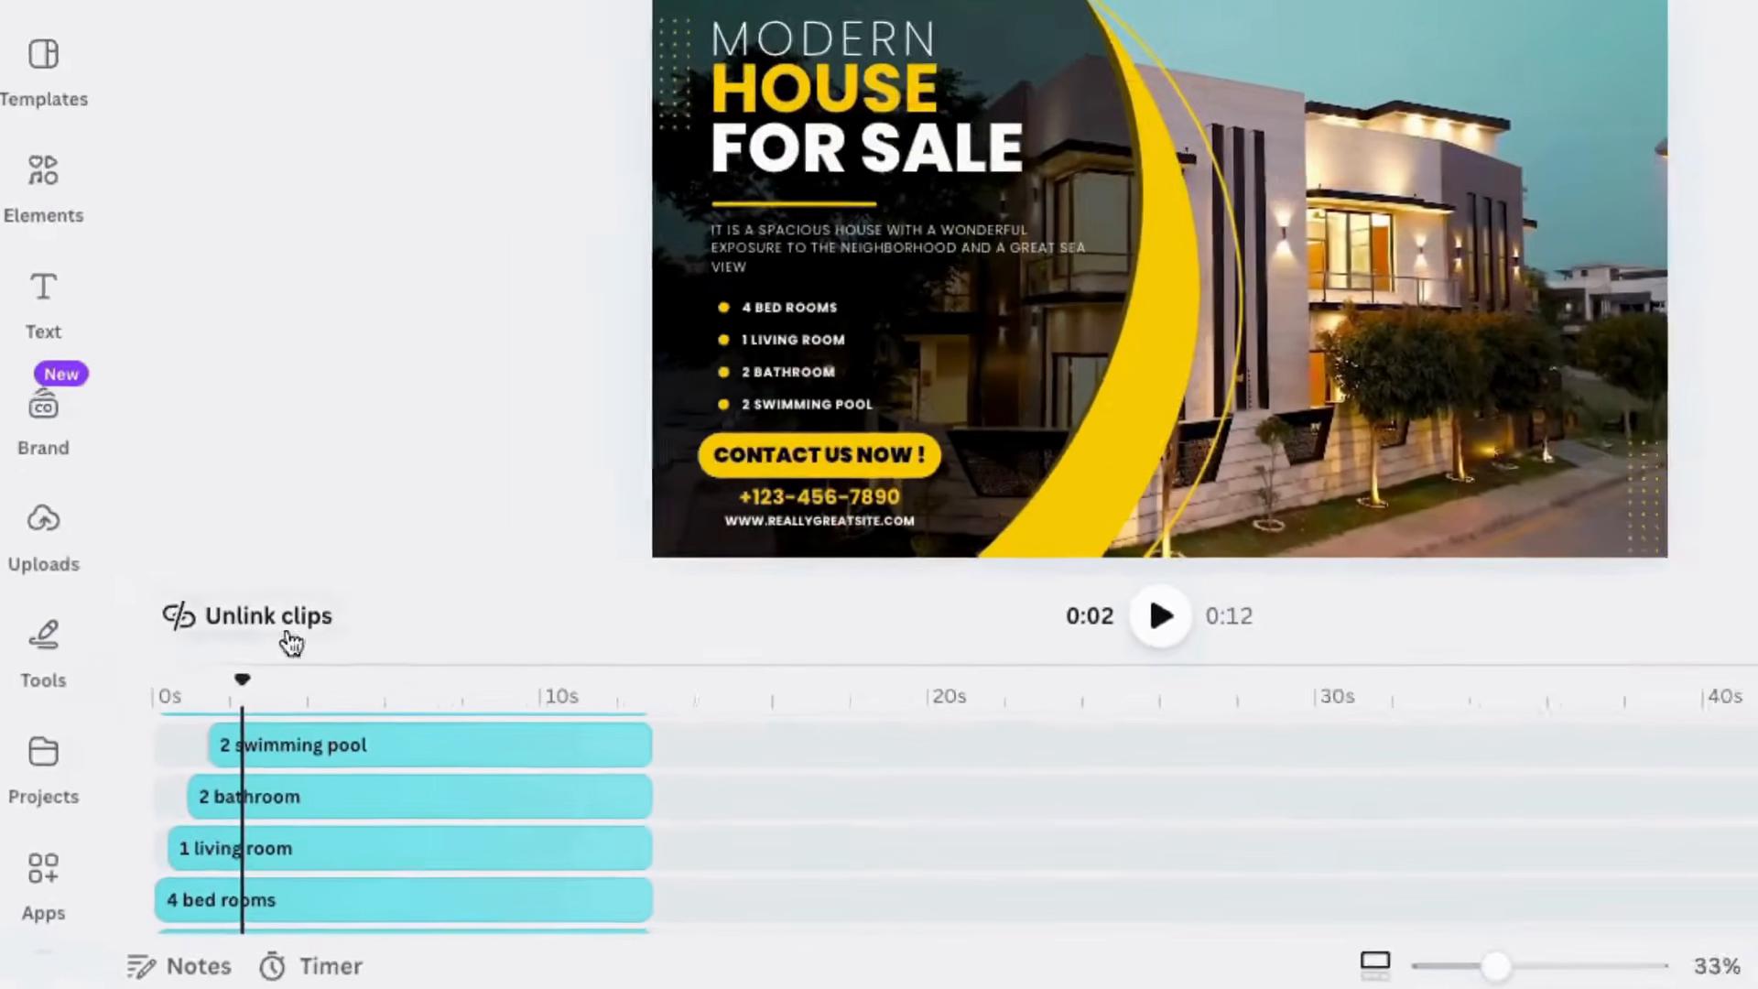
Return the ad to its start, examine how its text and graphic tracks are stacked in the timeline, and briefly play the opening
drag(305, 598, 195, 596)
scroll(487, 813, down, 5)
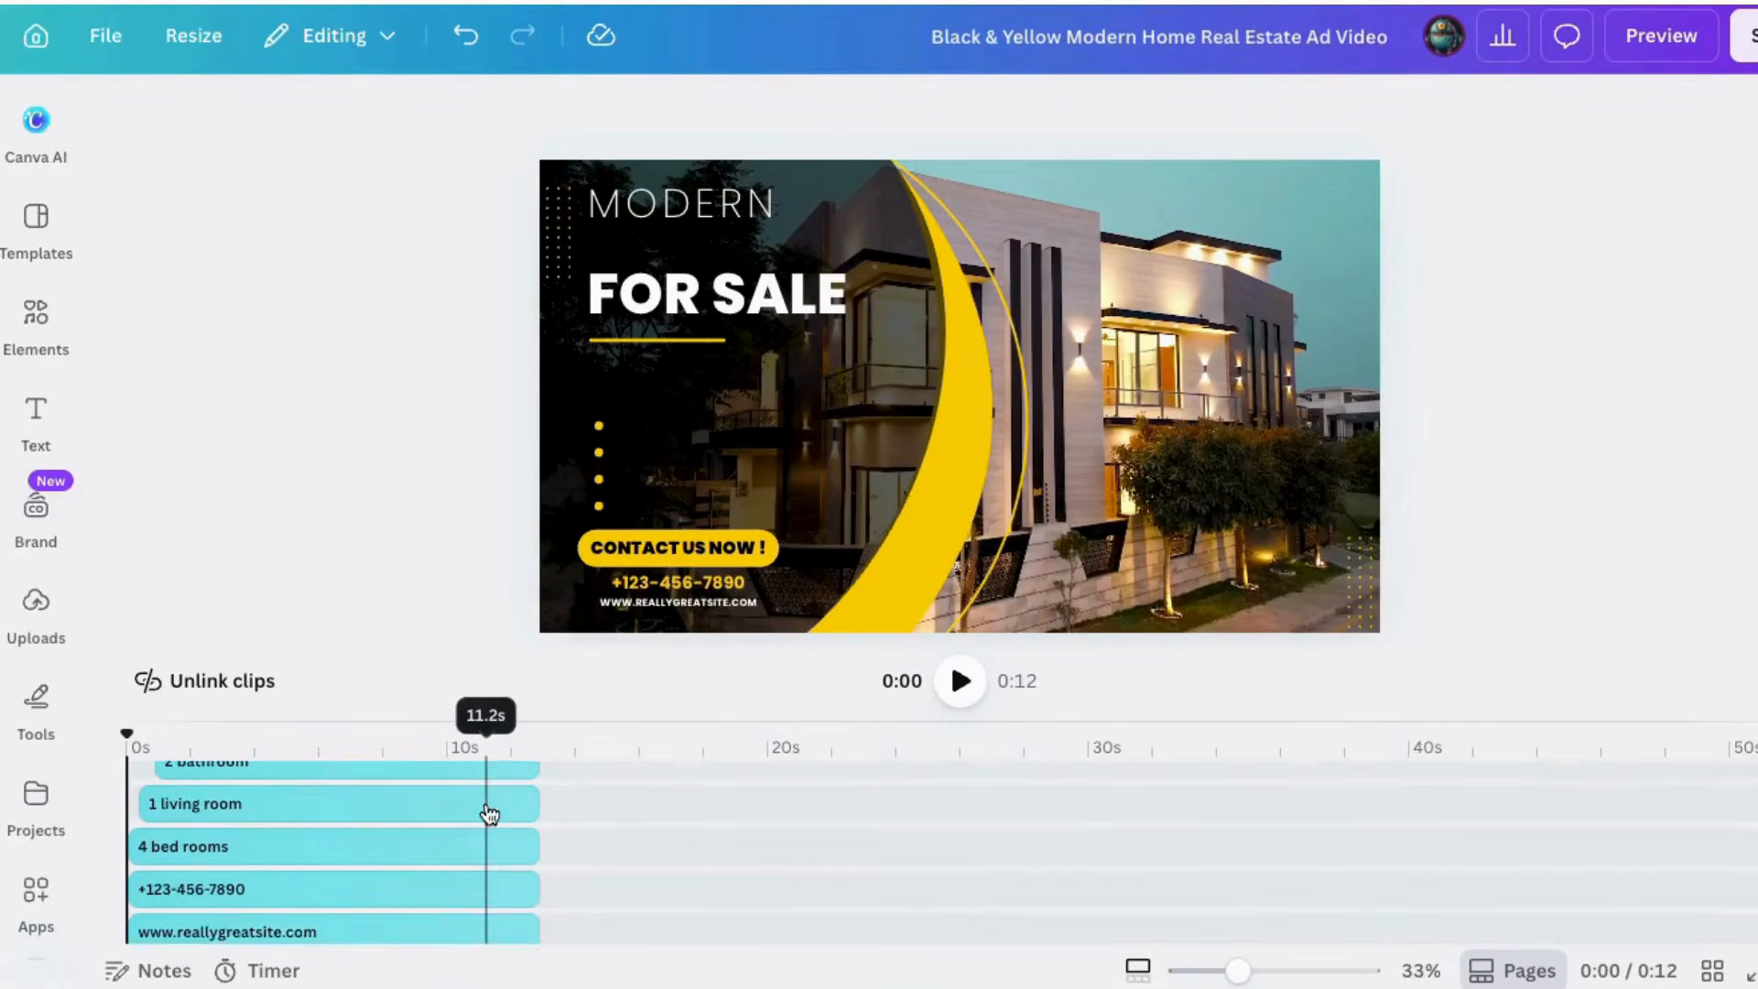
scroll(486, 824, down, 1)
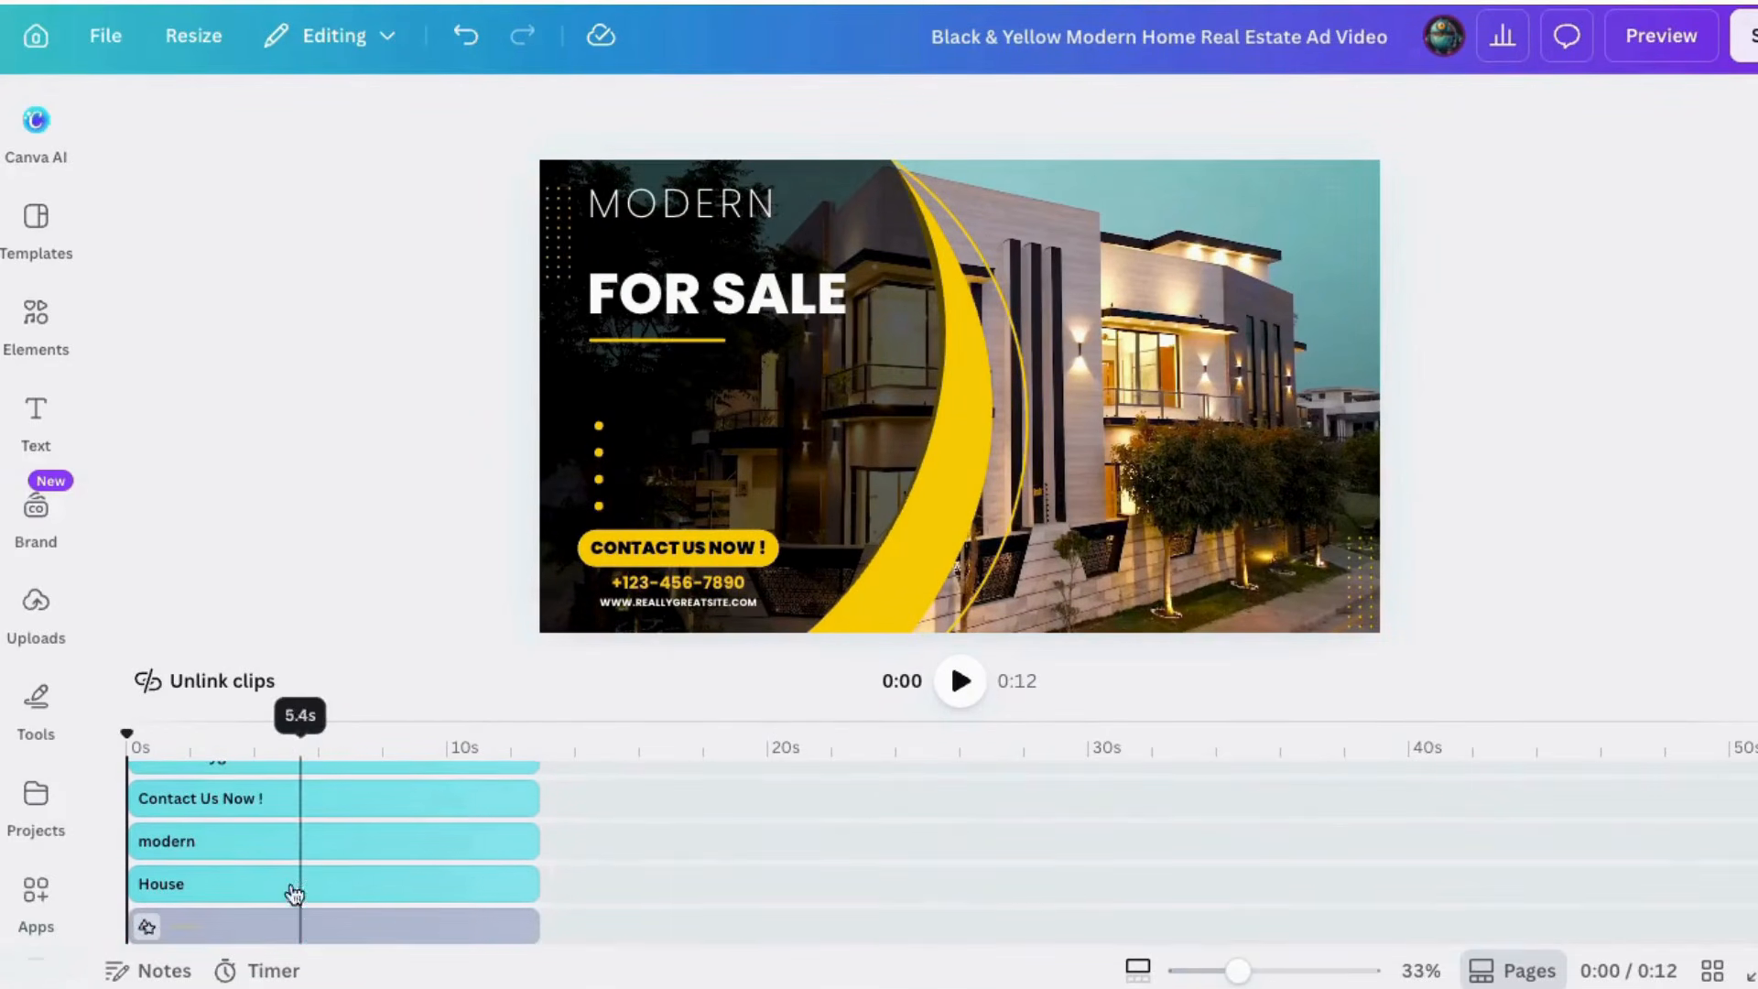
scroll(311, 840, up, 1)
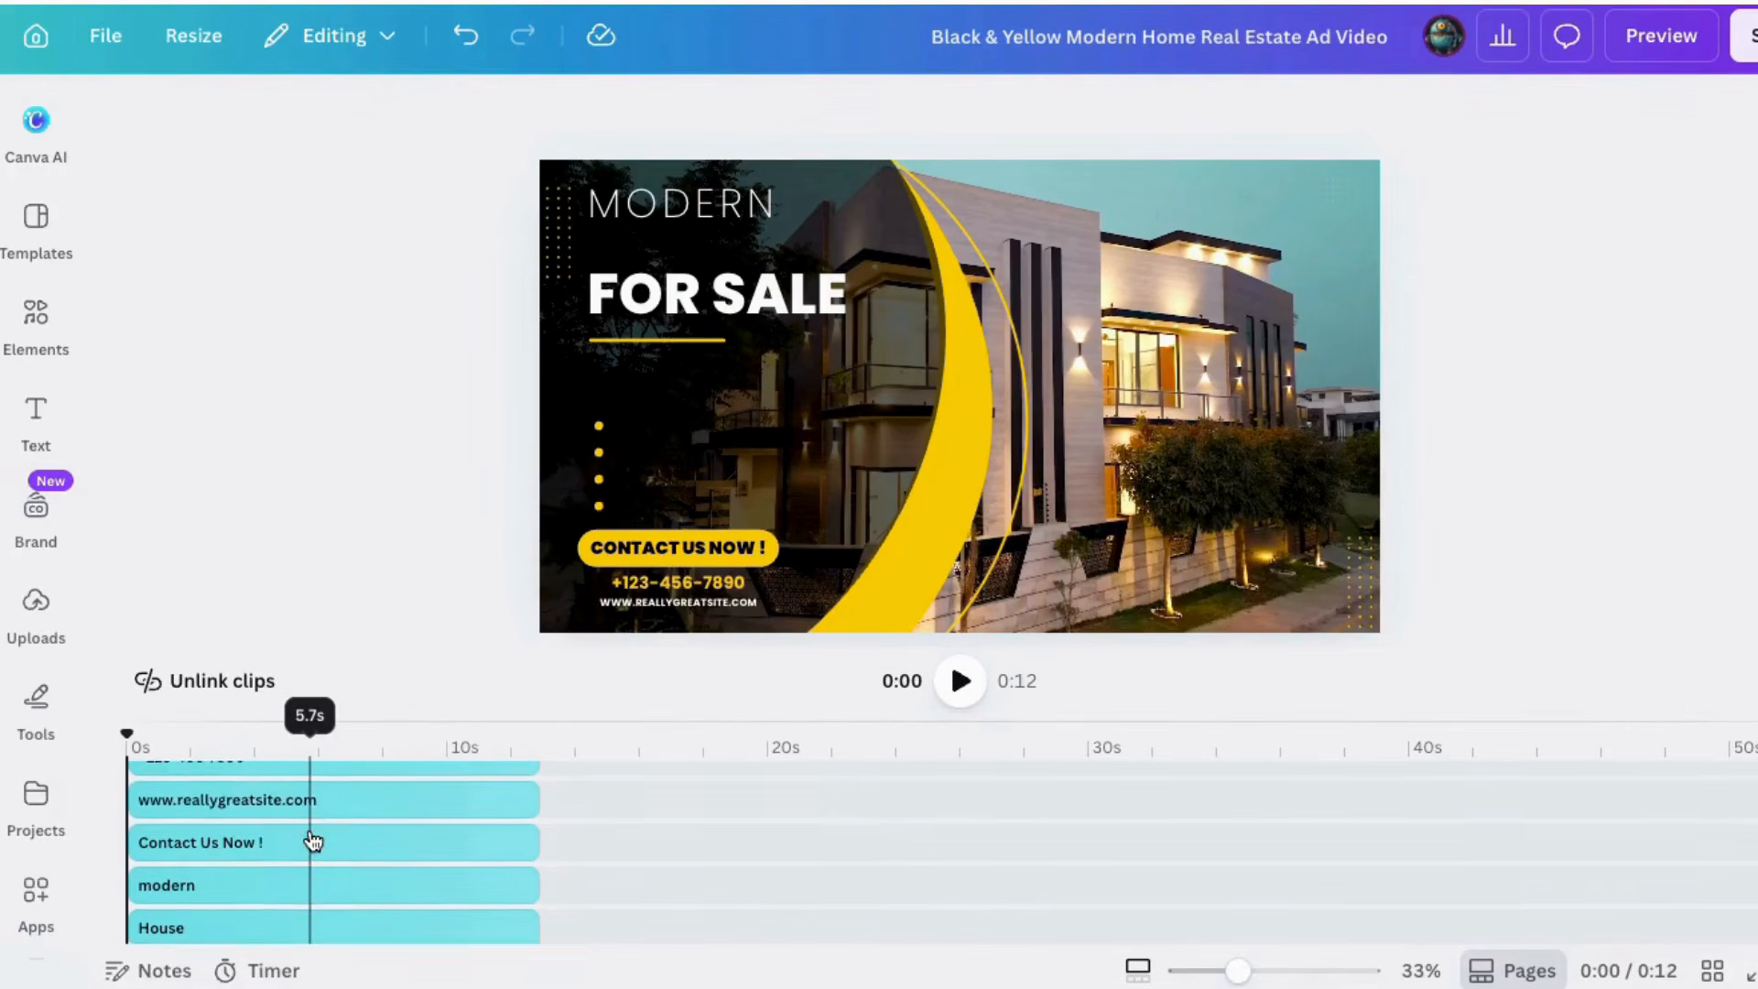
scroll(311, 840, down, 1)
click(957, 682)
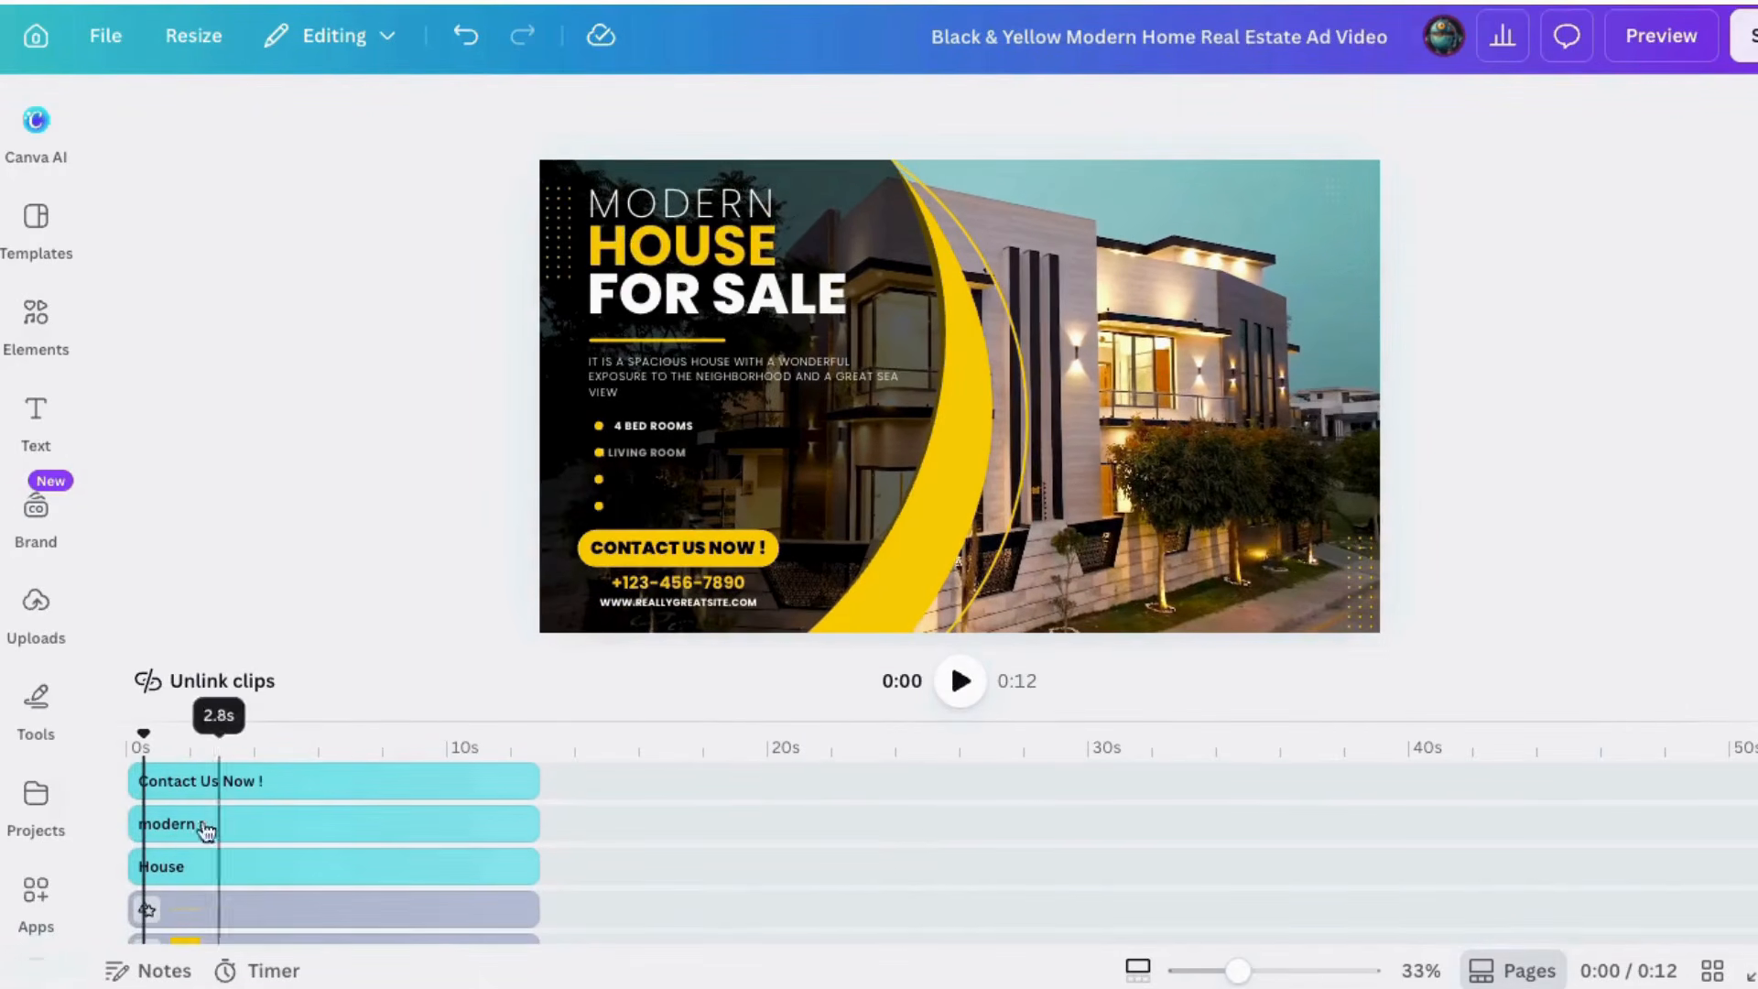
drag(159, 748, 120, 749)
scroll(549, 880, up, 8)
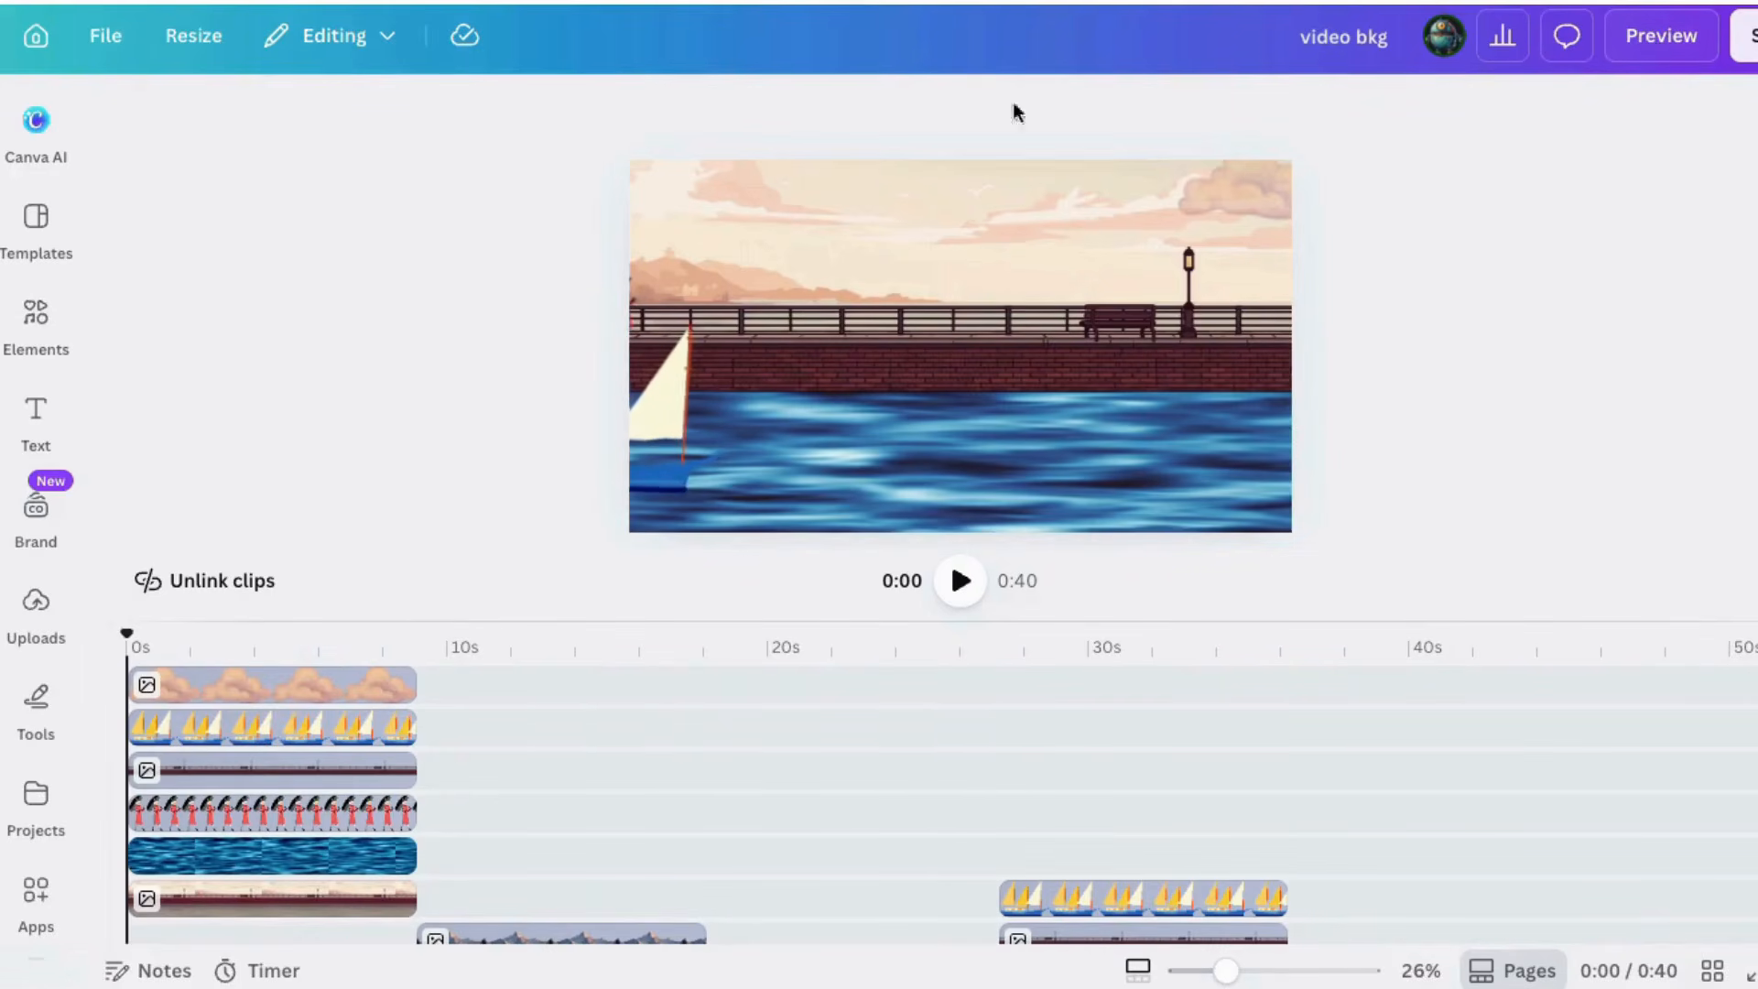
Review the layer order of the "video bkg" design from the pier image's Layers list, and compare it with the stacked timeline tracks
click(252, 769)
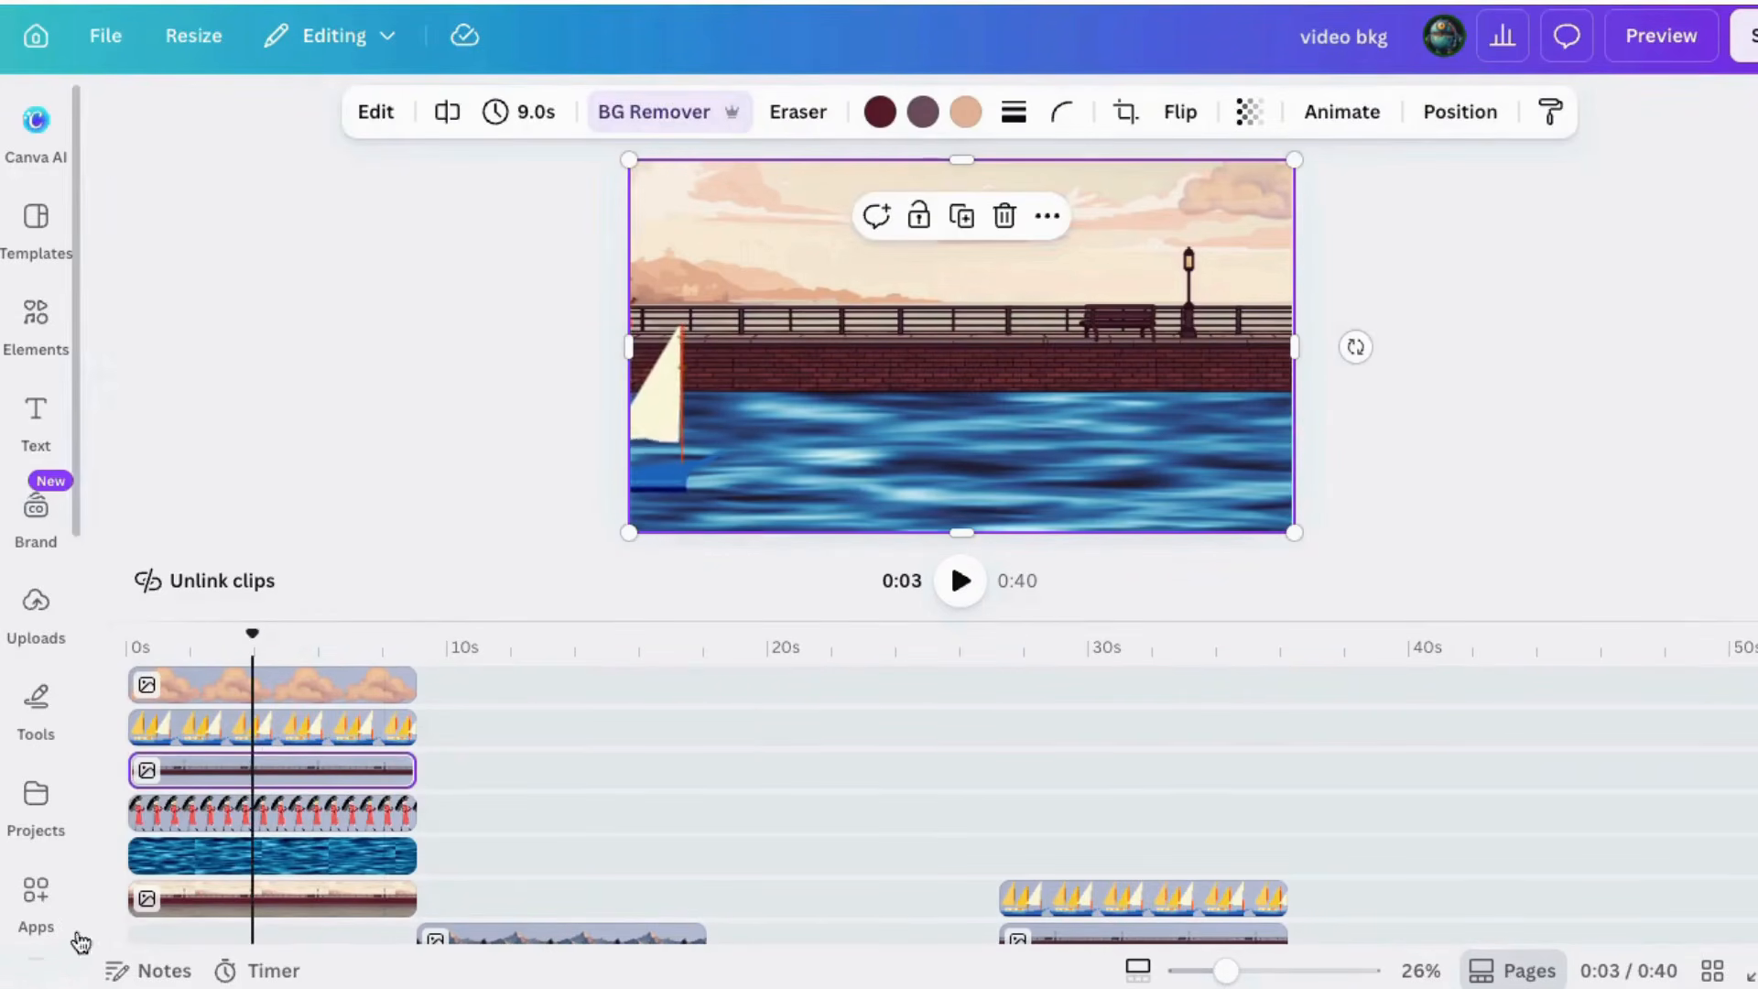
click(1459, 114)
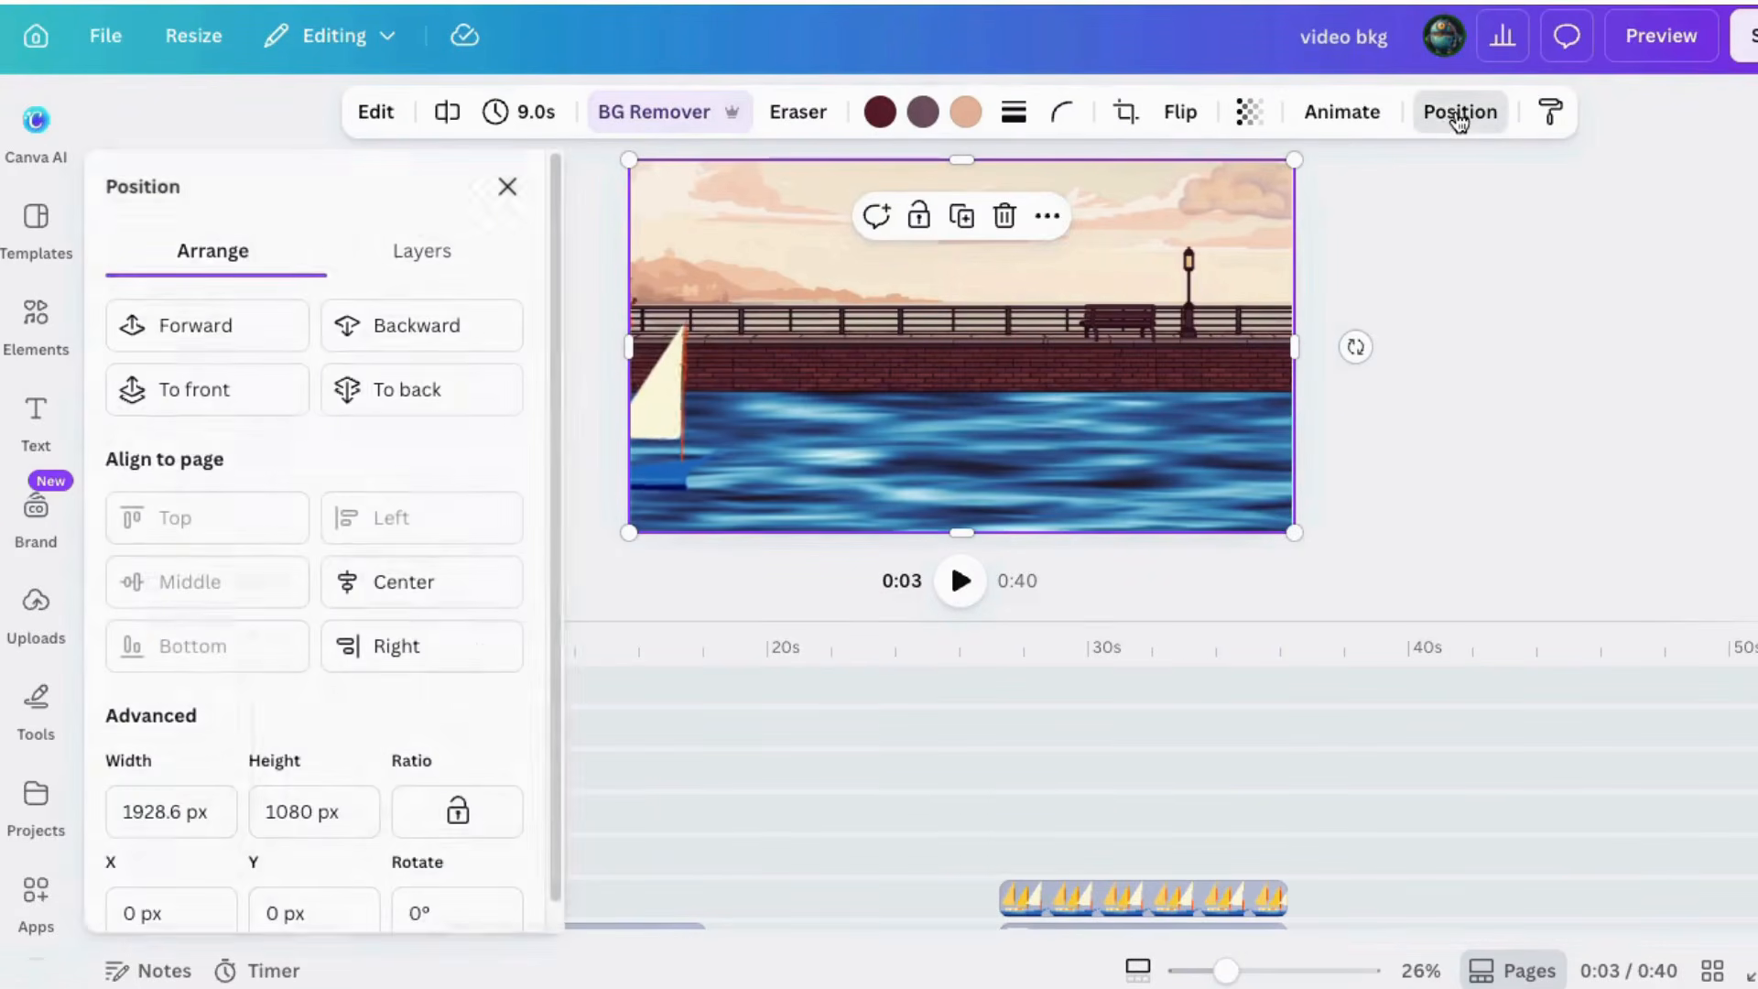
click(337, 271)
scroll(420, 499, down, 10)
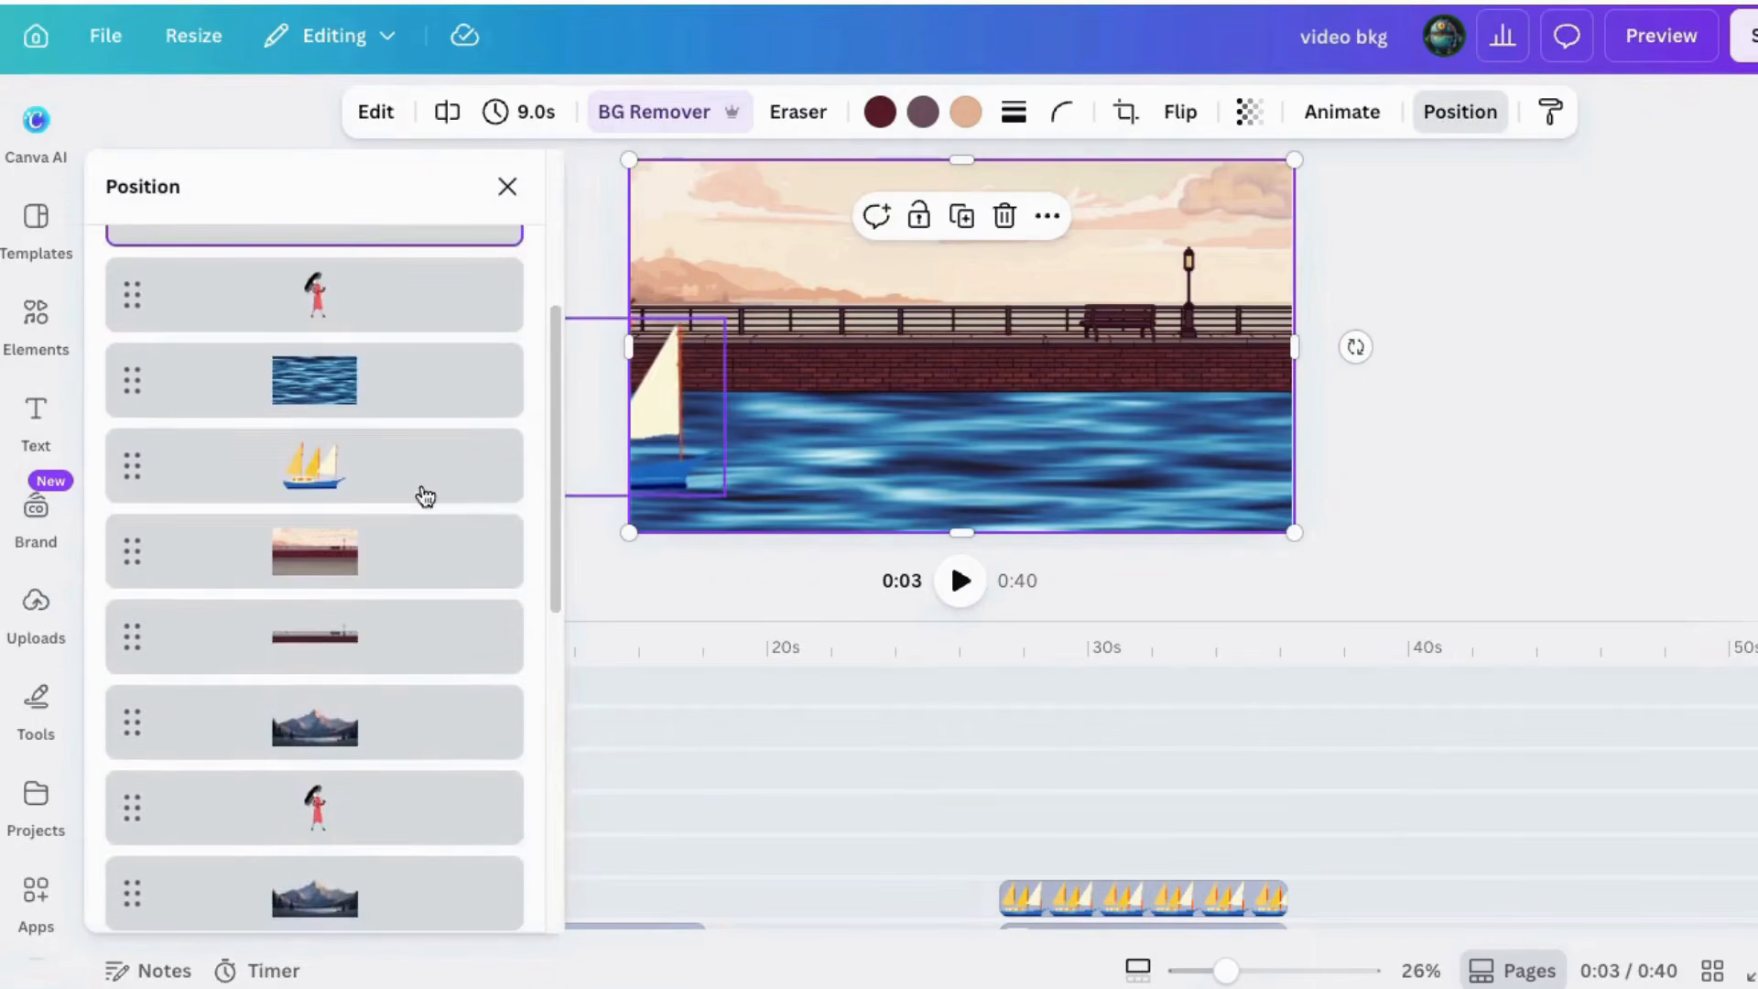
scroll(421, 499, down, 5)
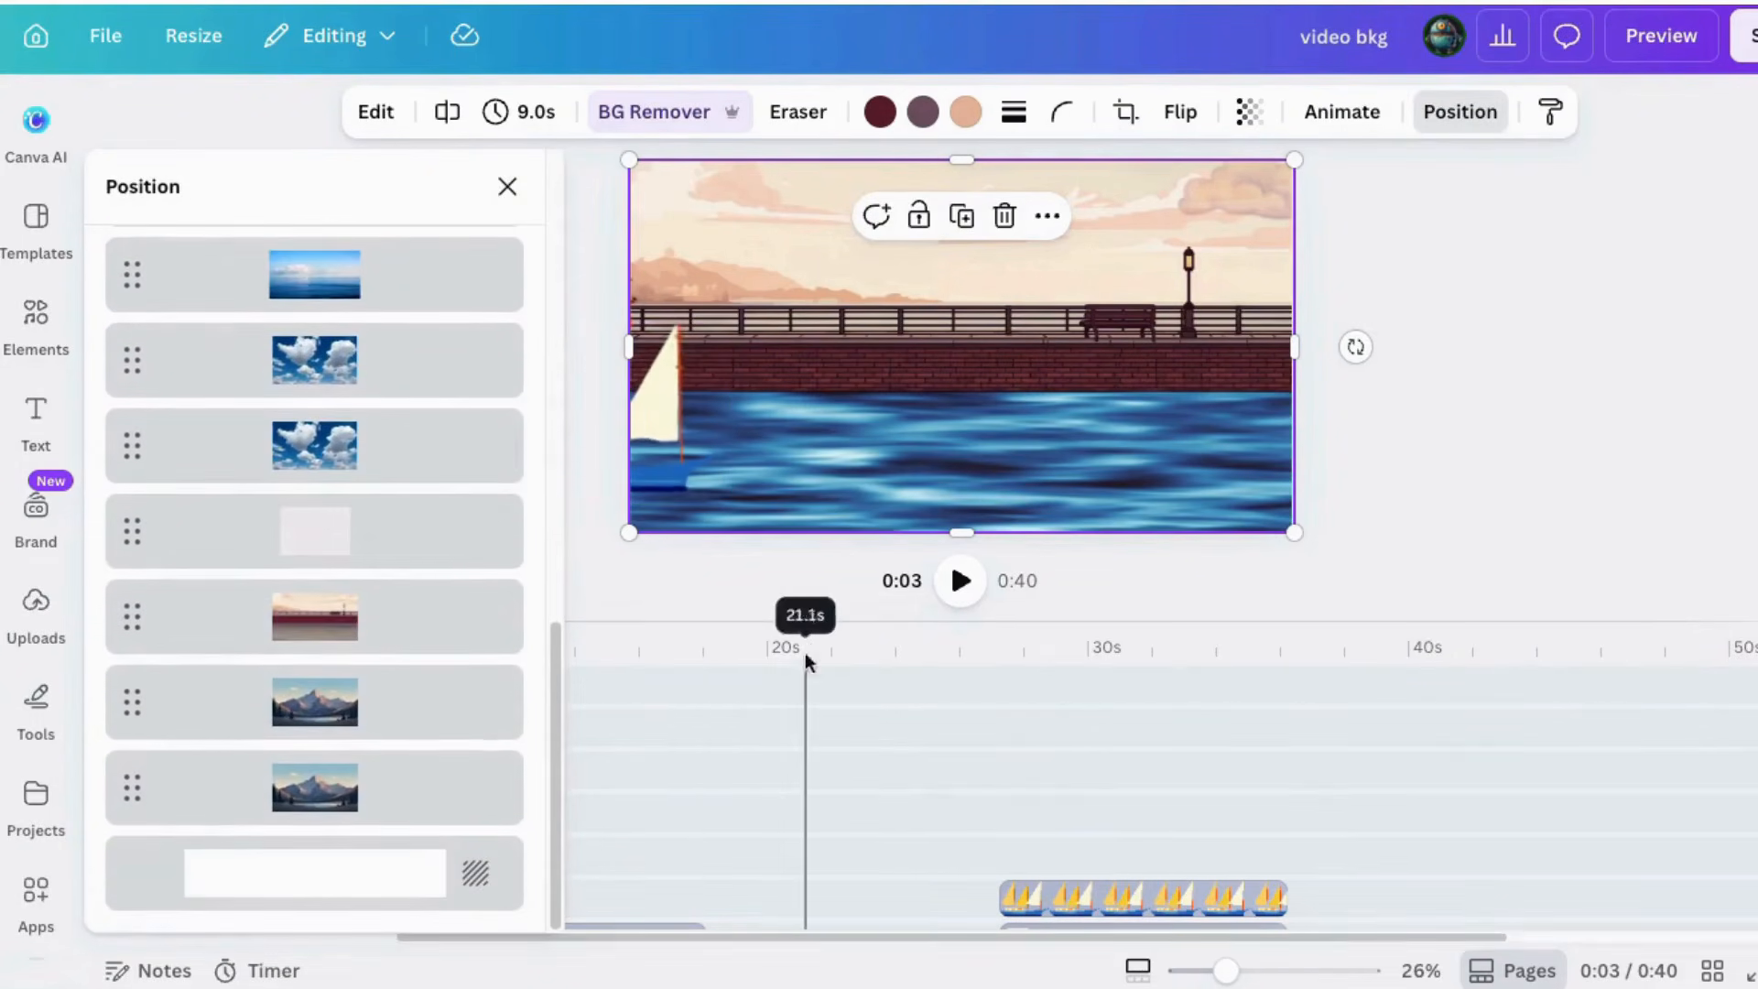
click(776, 793)
click(507, 122)
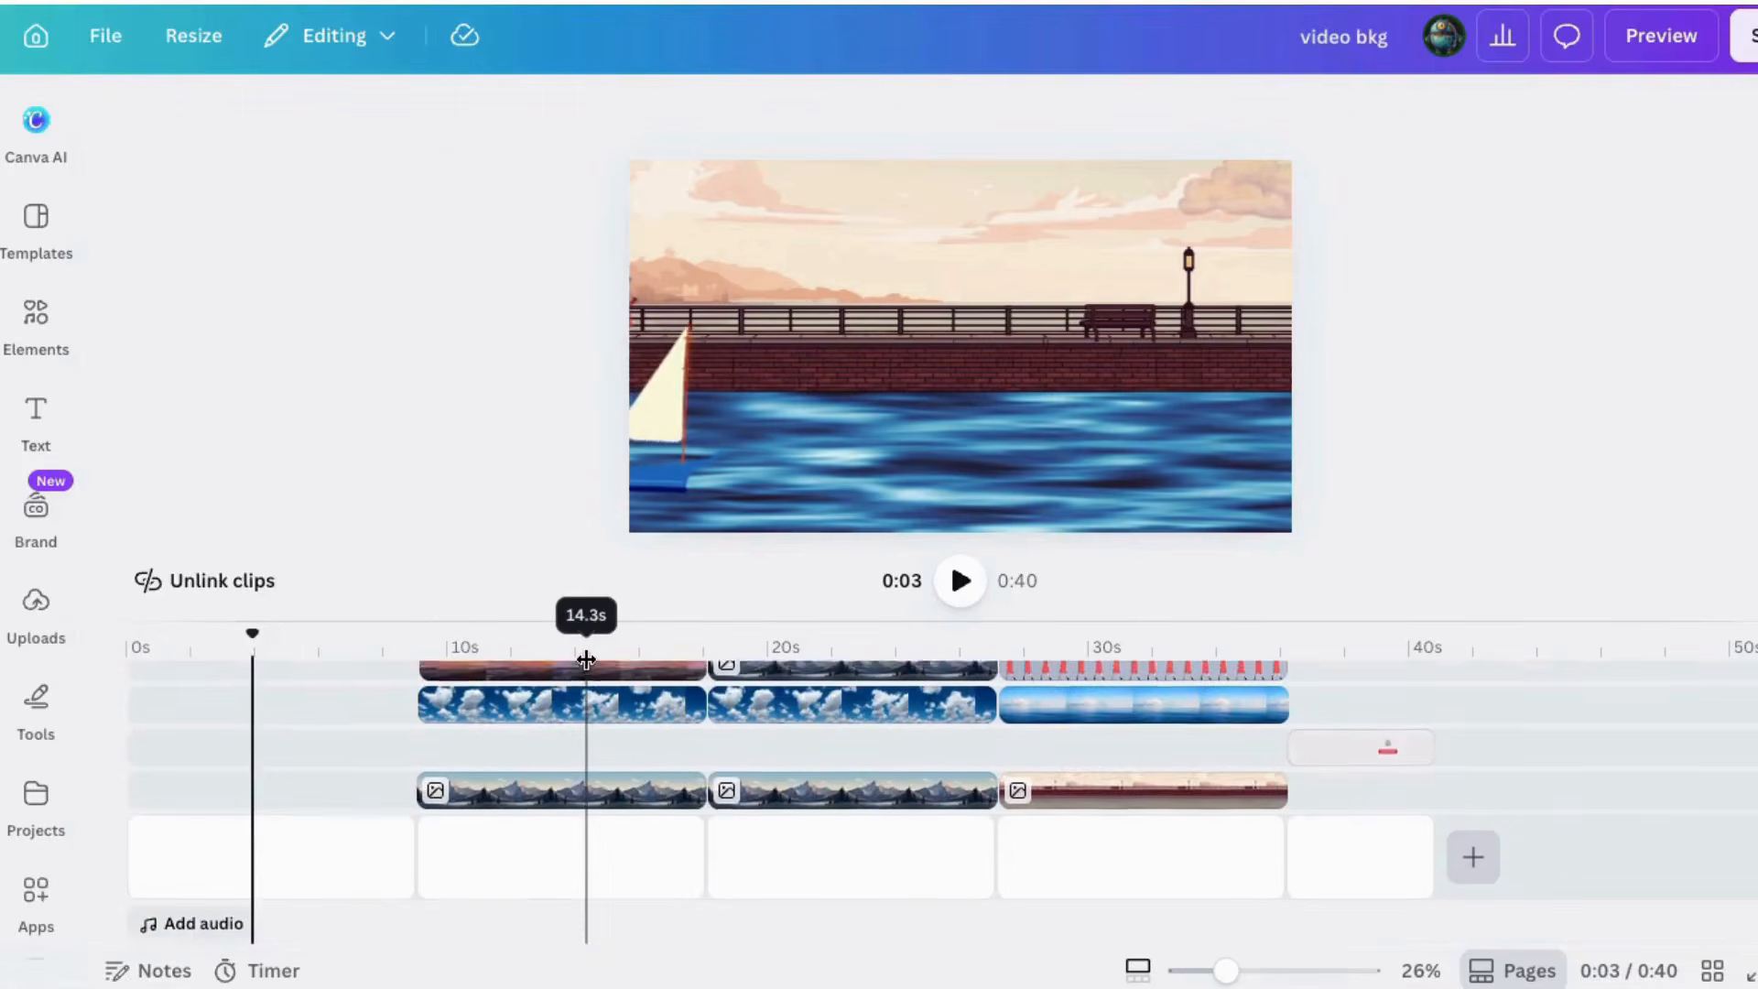
scroll(370, 772, up, 4)
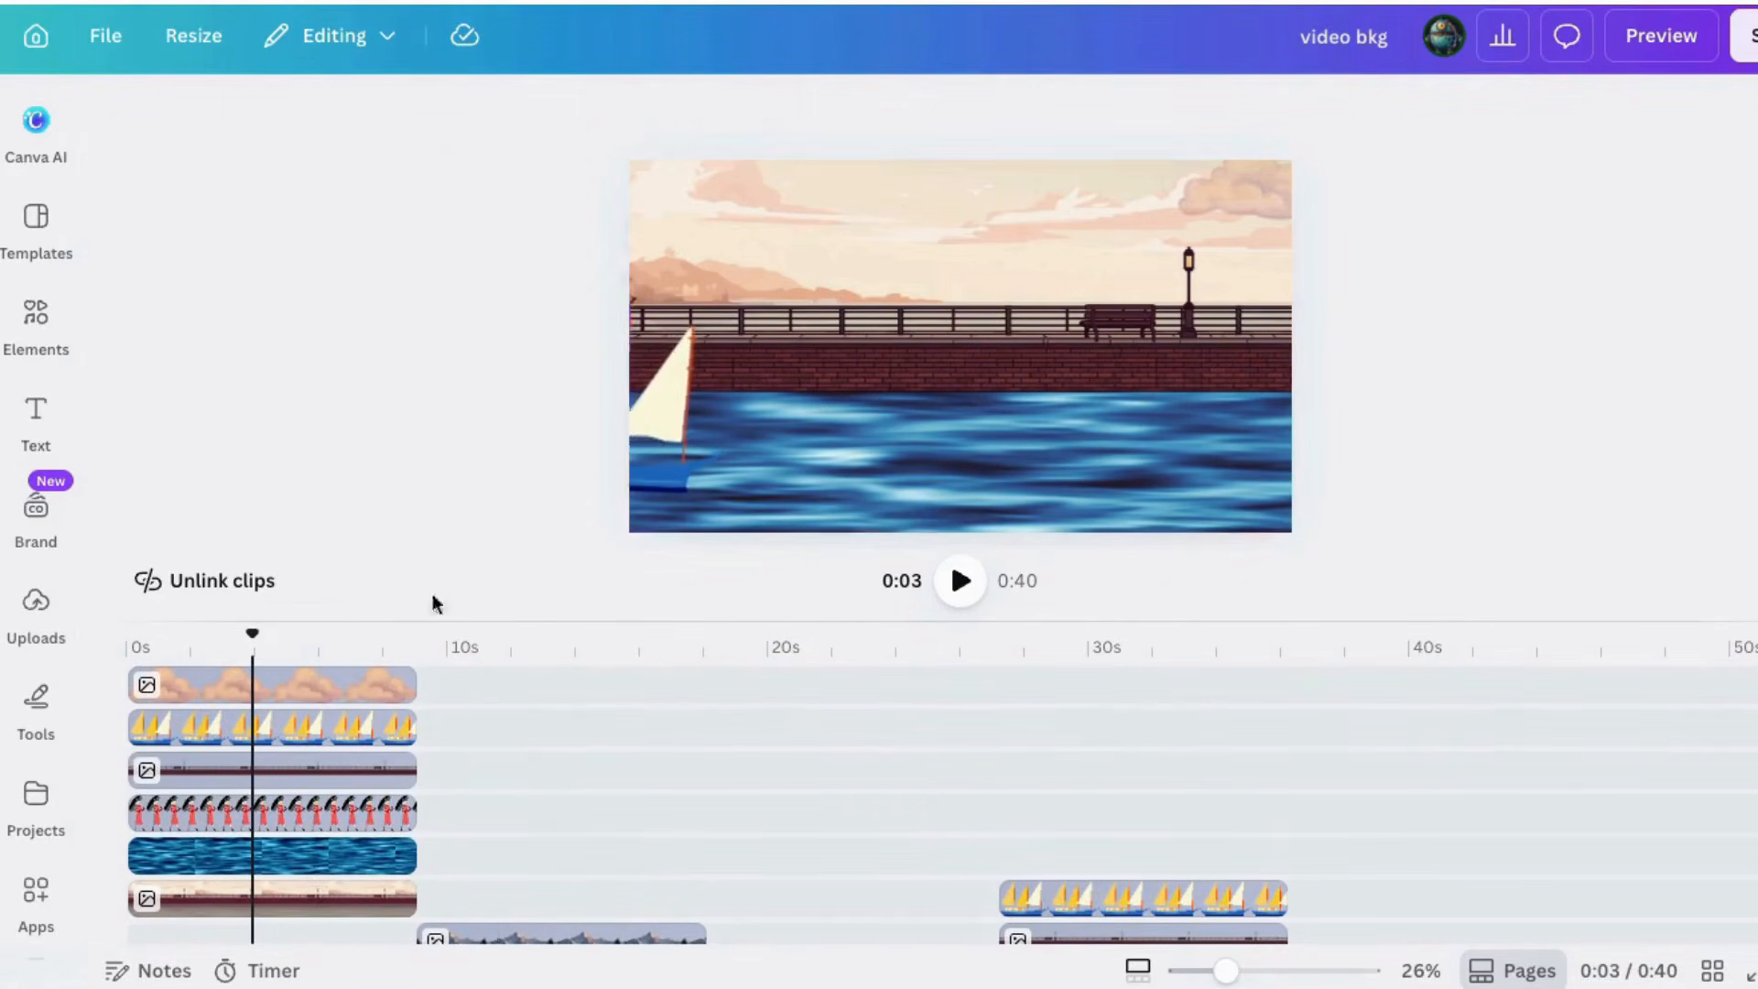
Compare the sailboat and brick pier clips' timeline order with their position in the Layers list
click(348, 738)
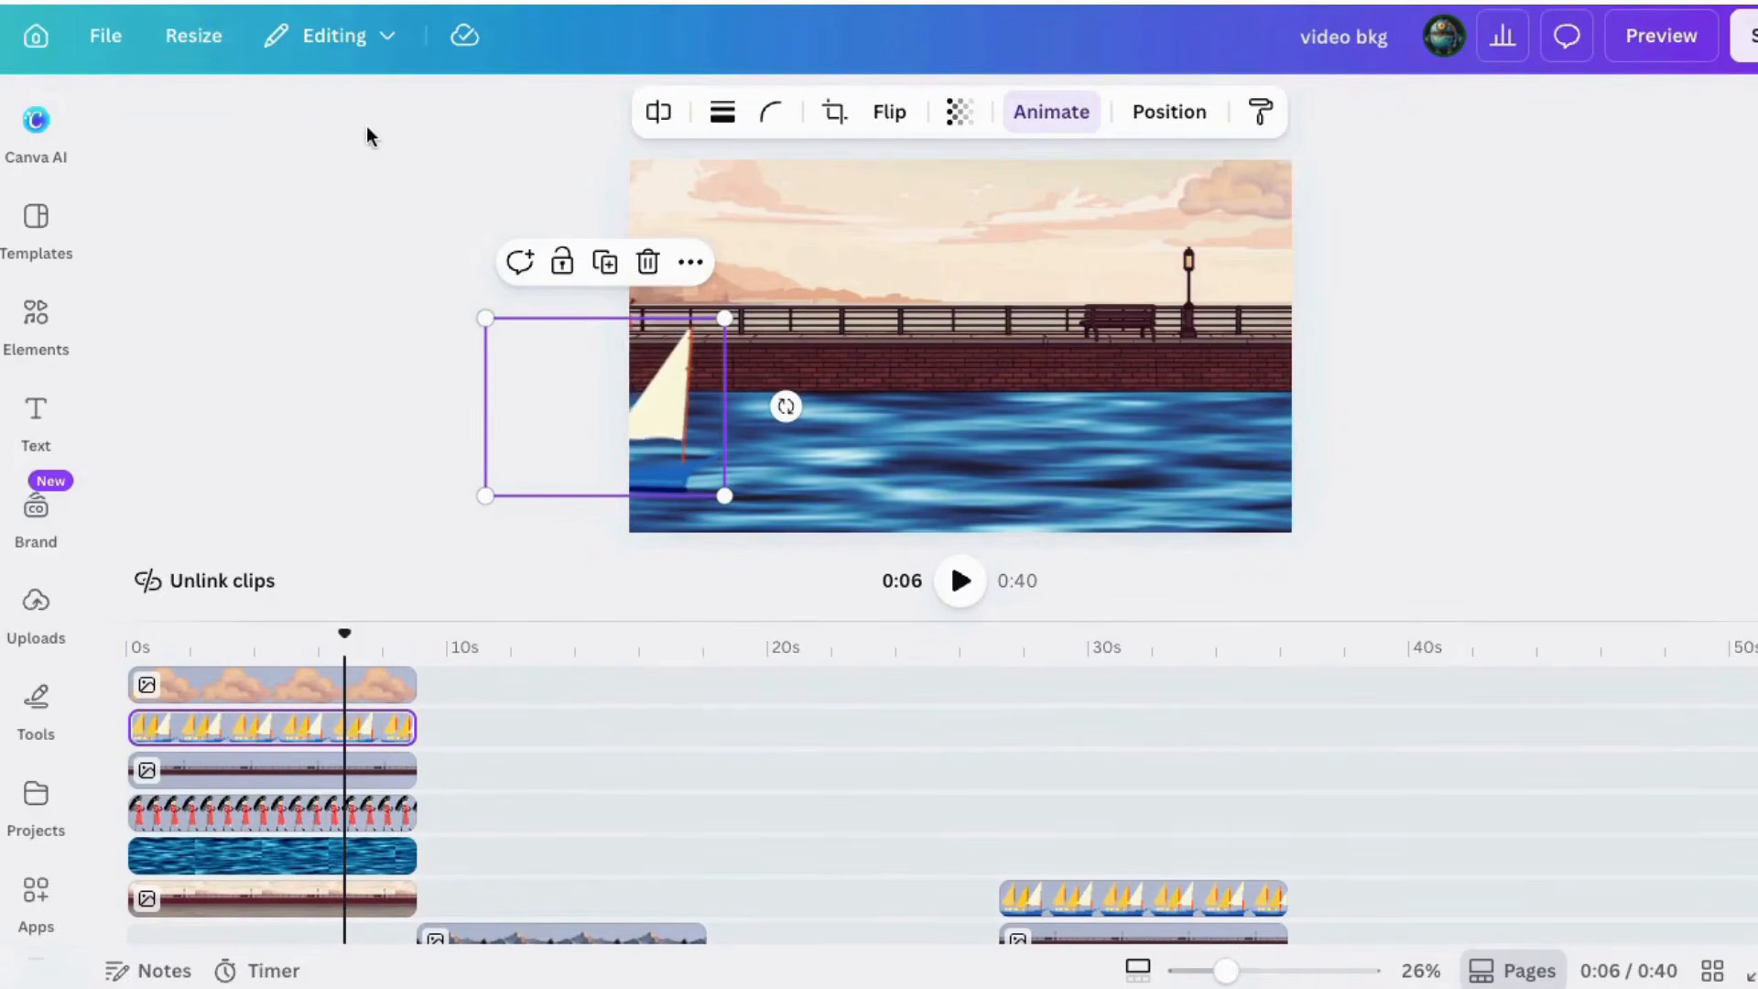
click(879, 385)
click(1438, 119)
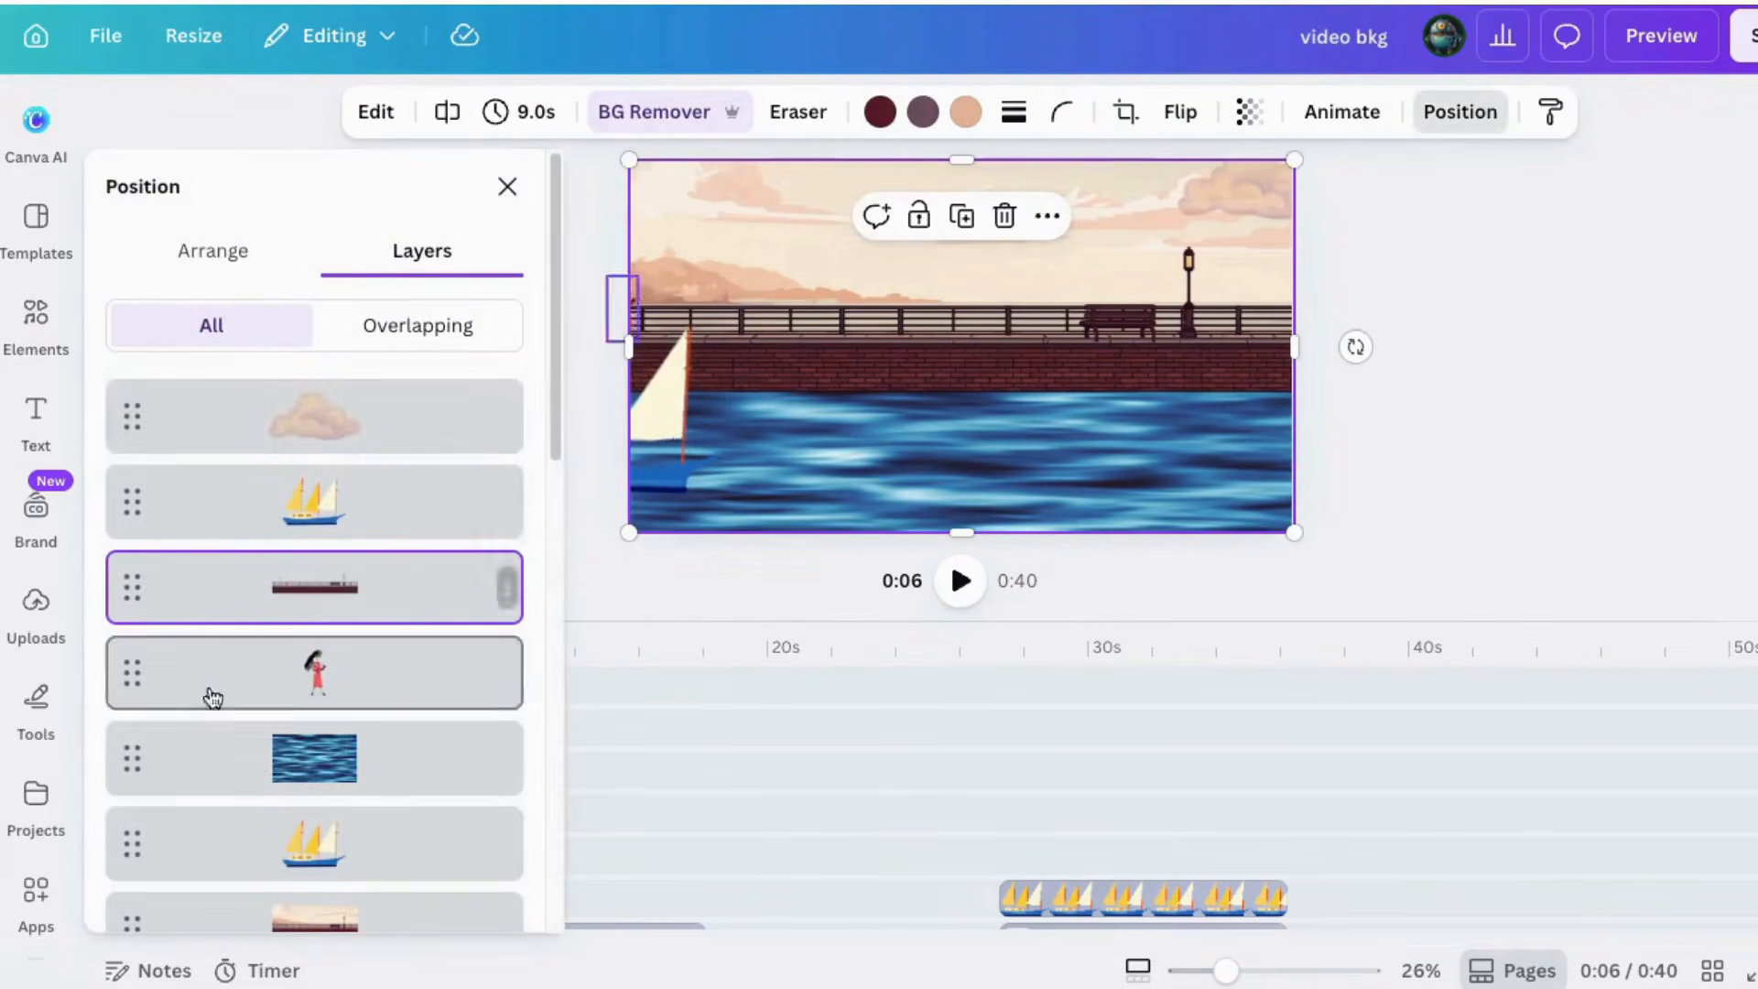
click(1461, 112)
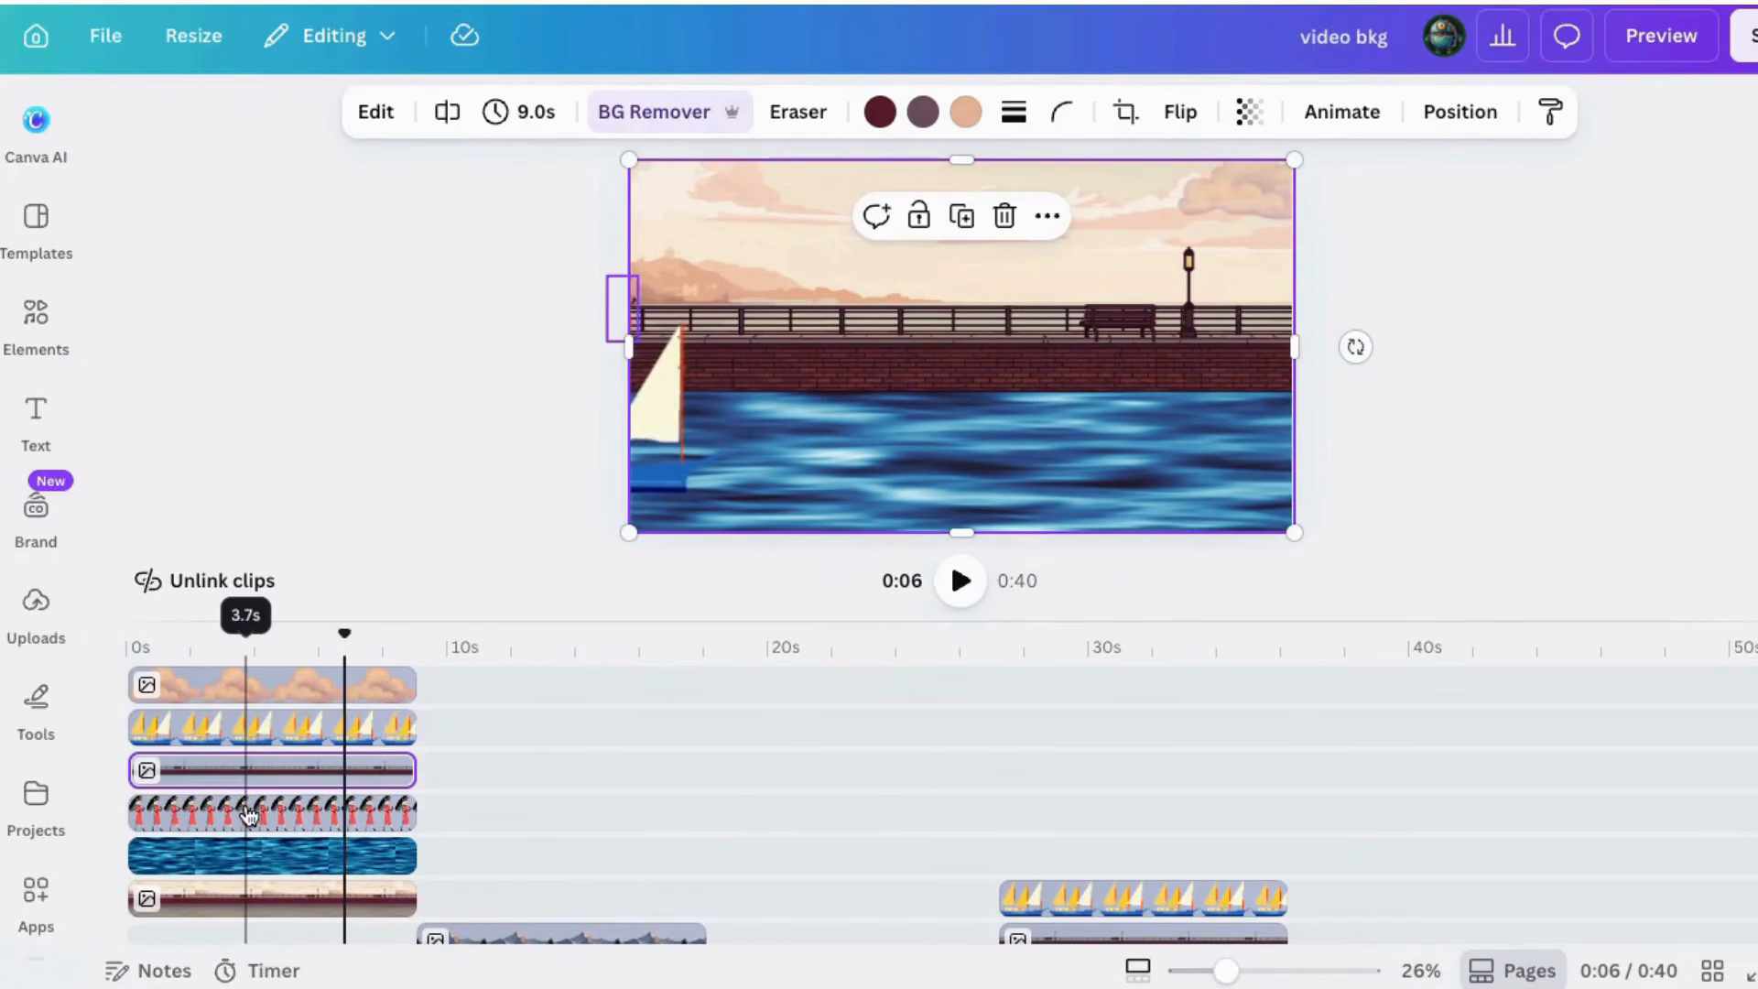
Try moving the walking woman's clip above the sailboat clip in the first scene, preview it, and undo the reorder
drag(249, 815, 251, 724)
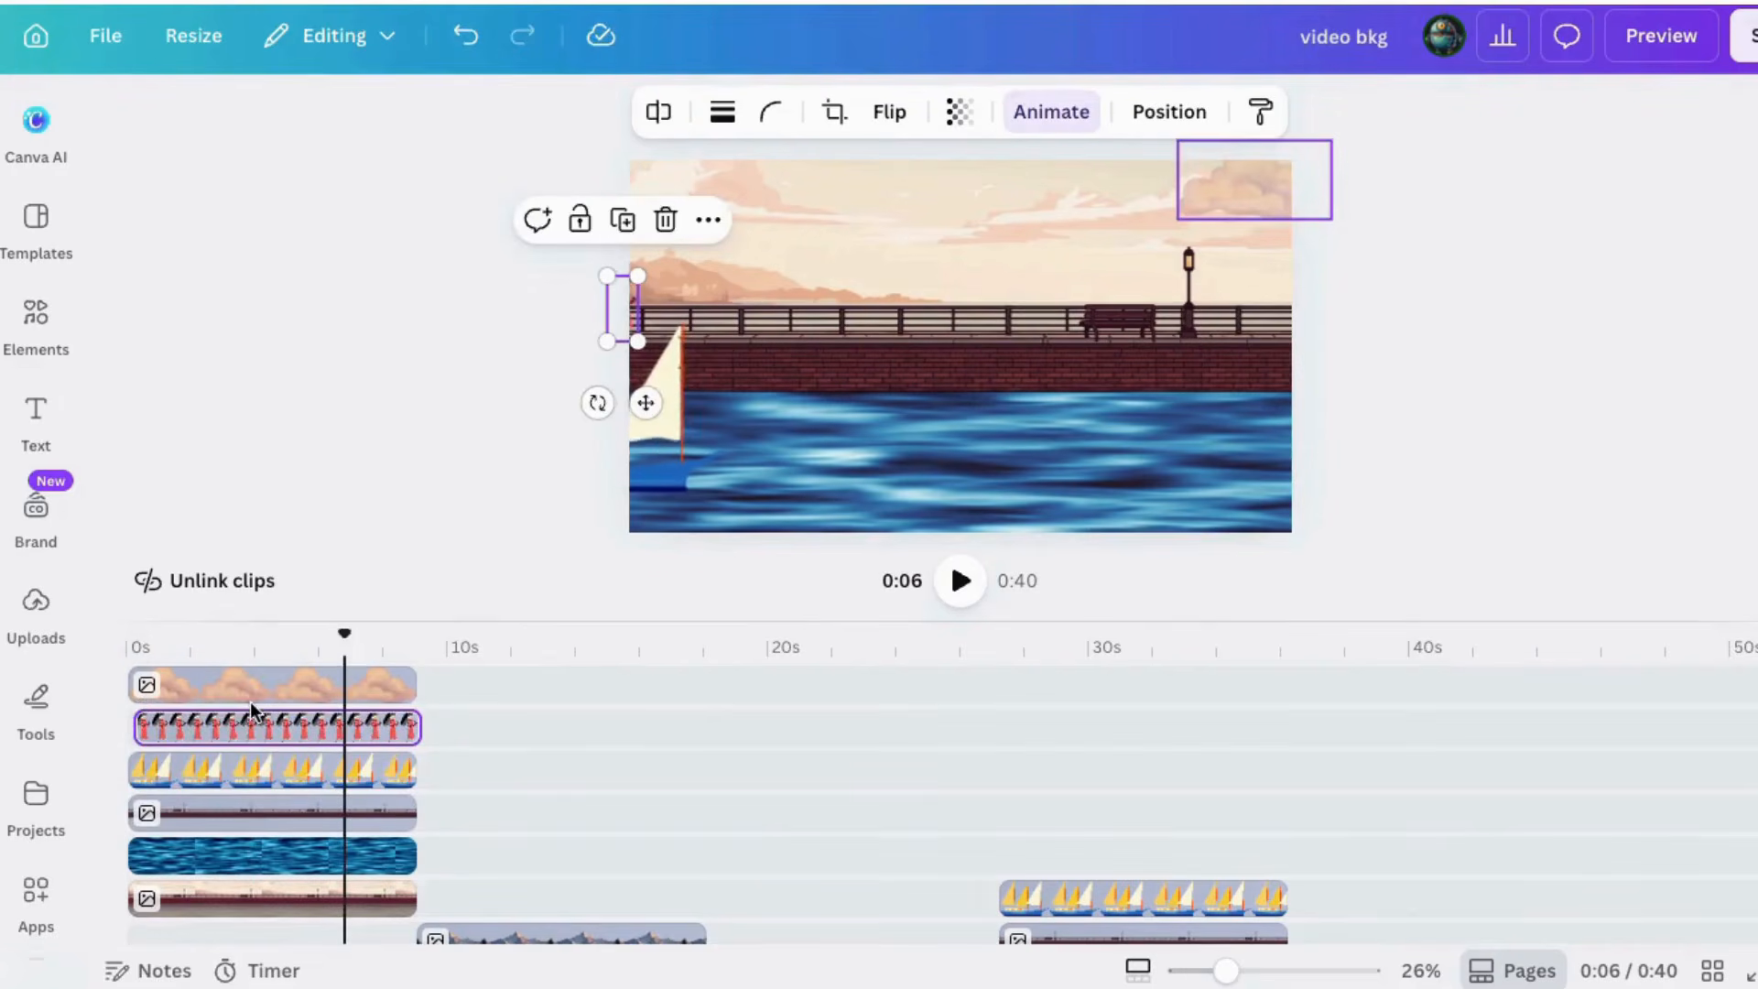
click(960, 586)
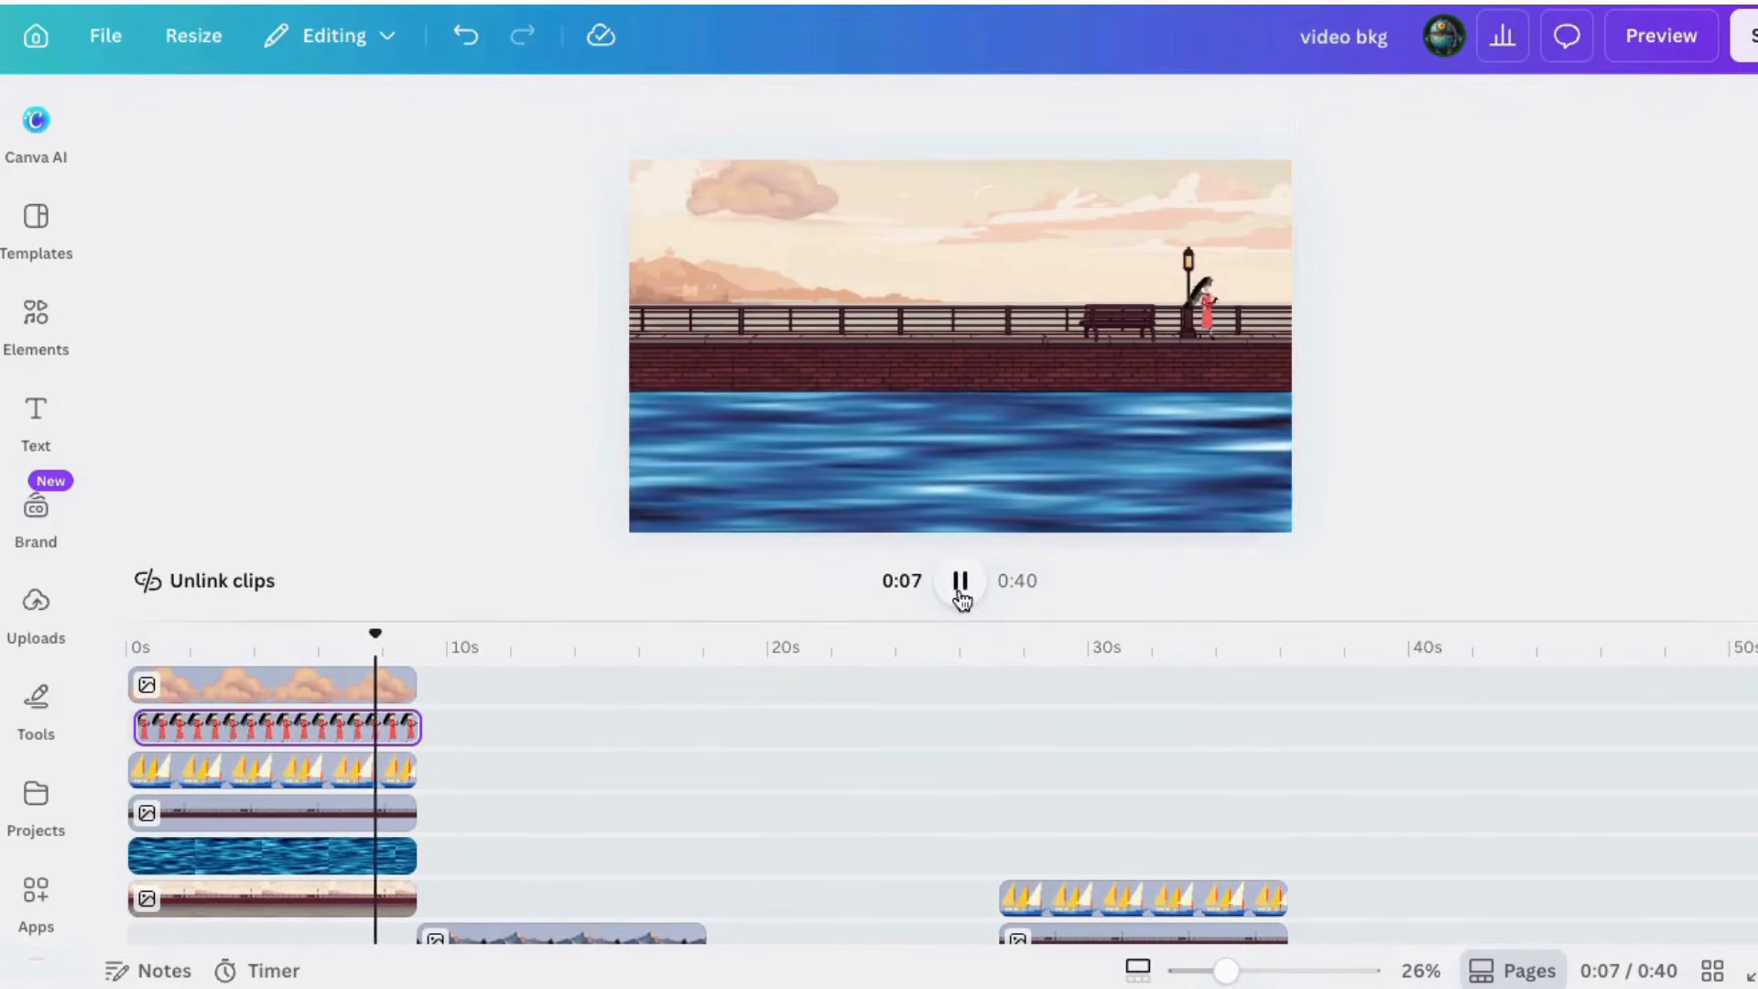
click(960, 591)
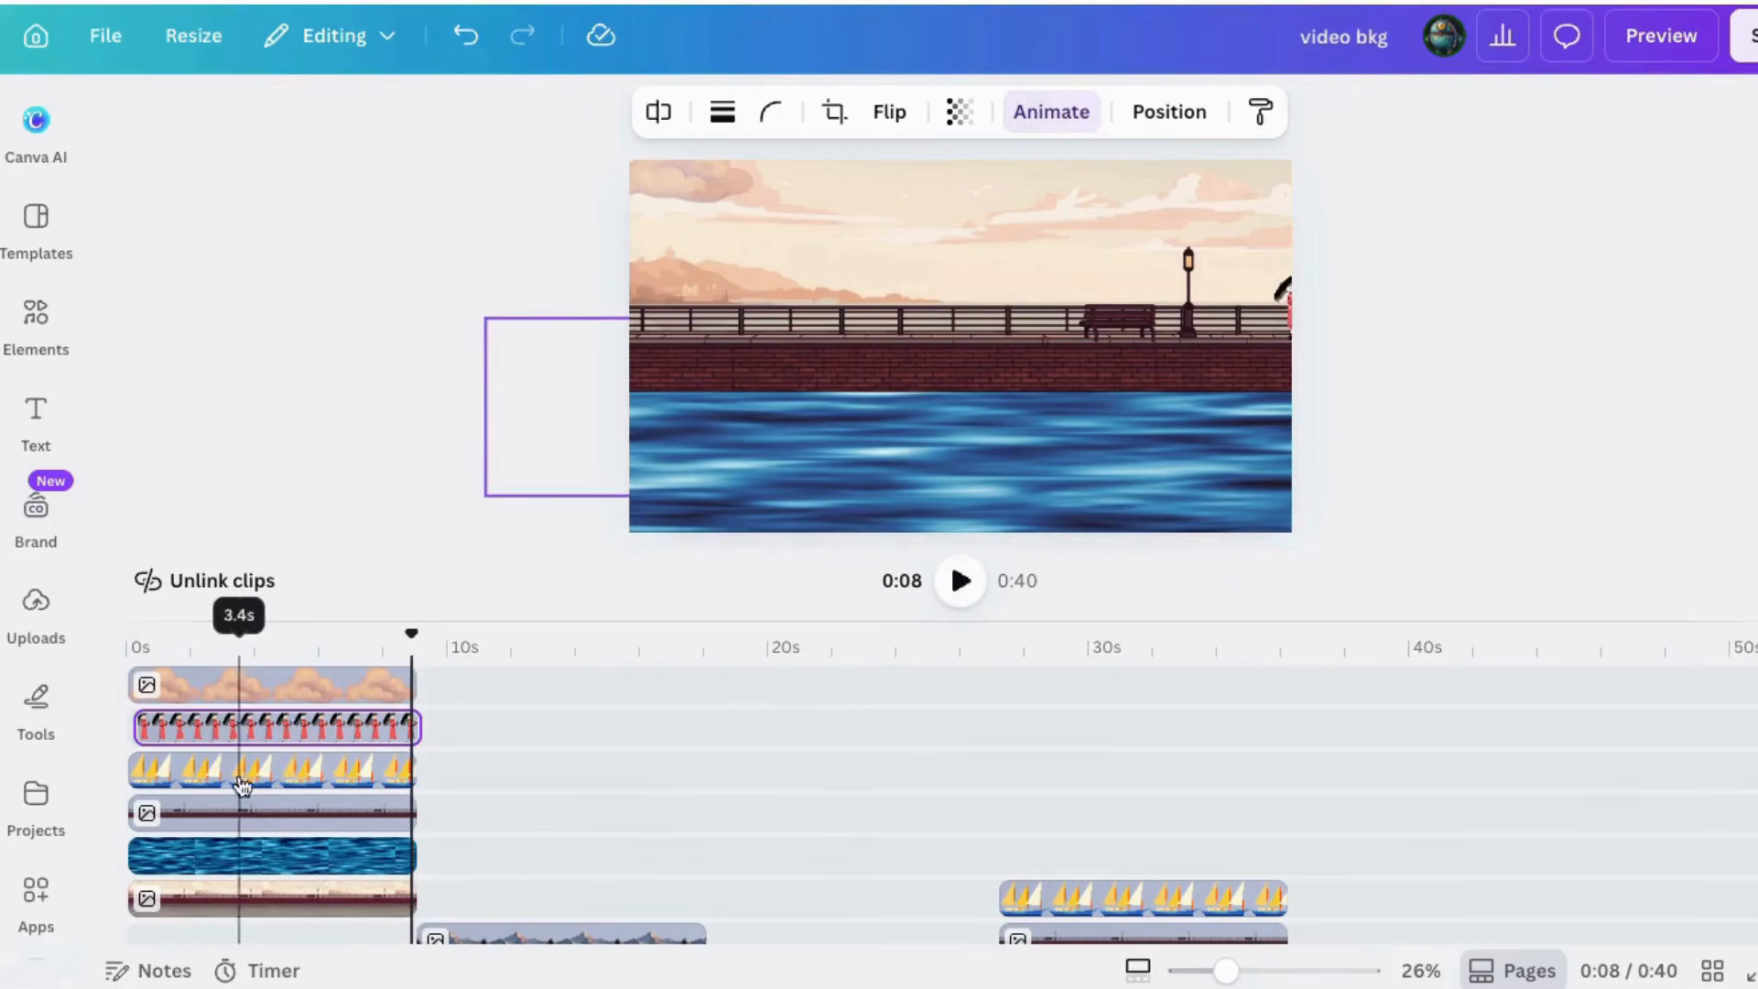
drag(412, 633, 338, 616)
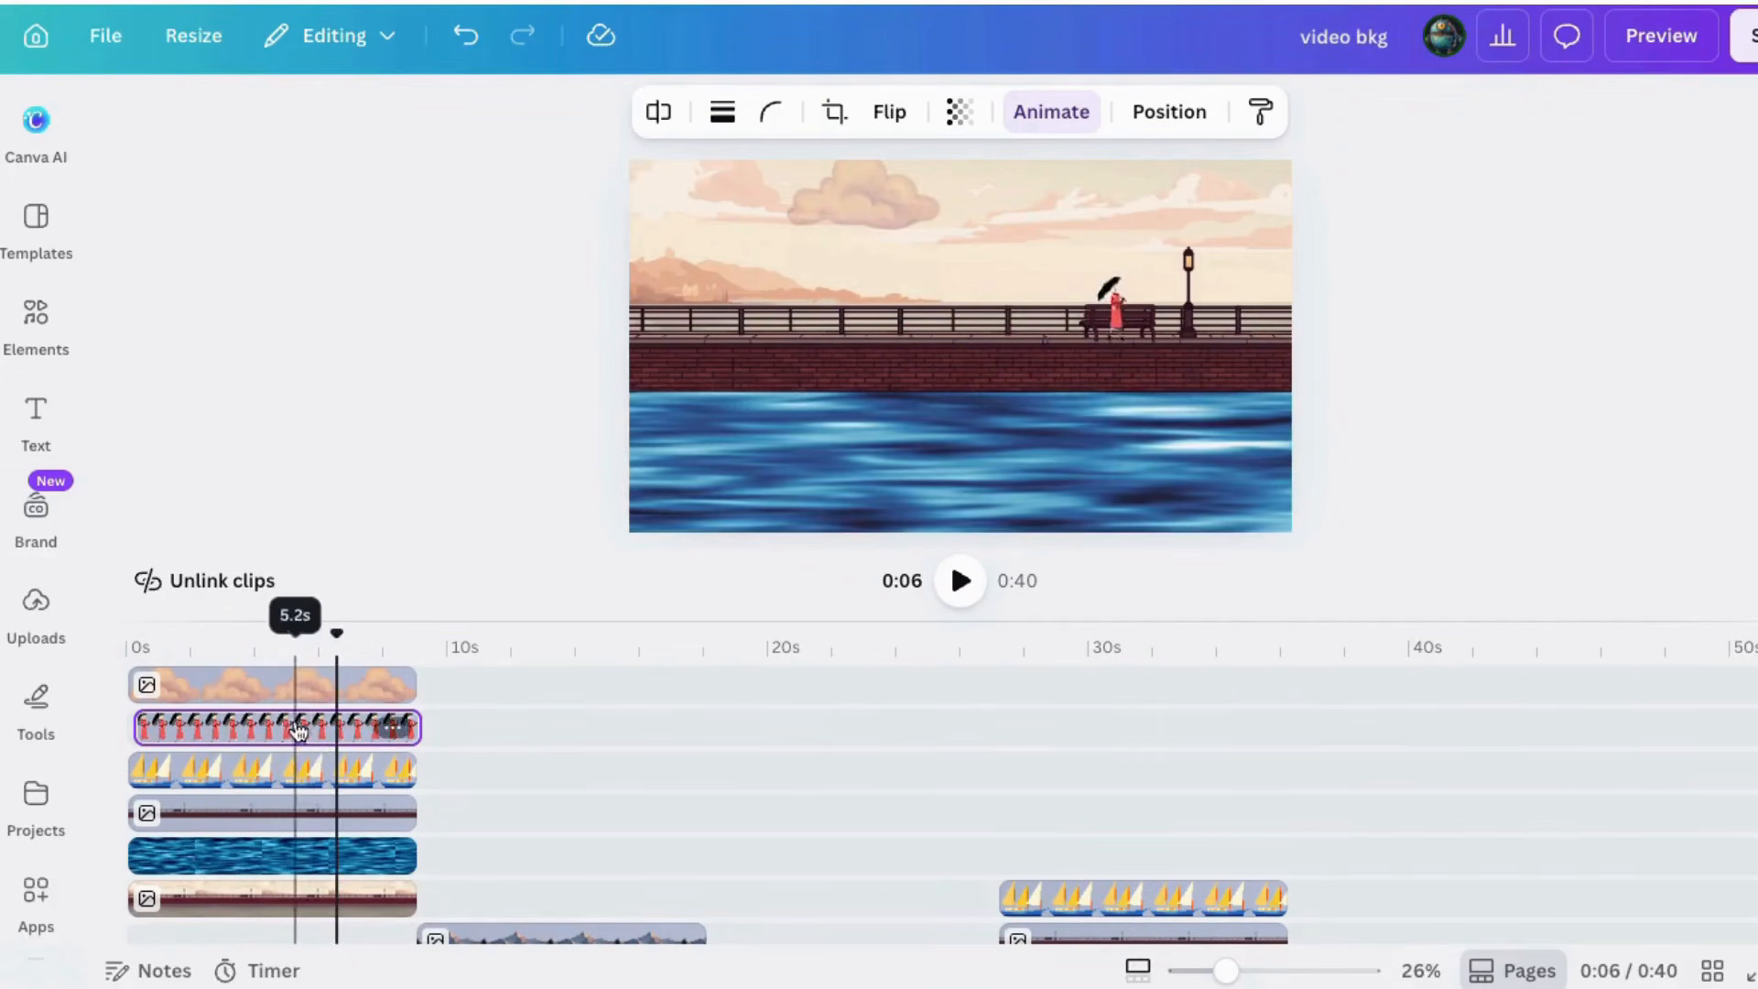
click(476, 46)
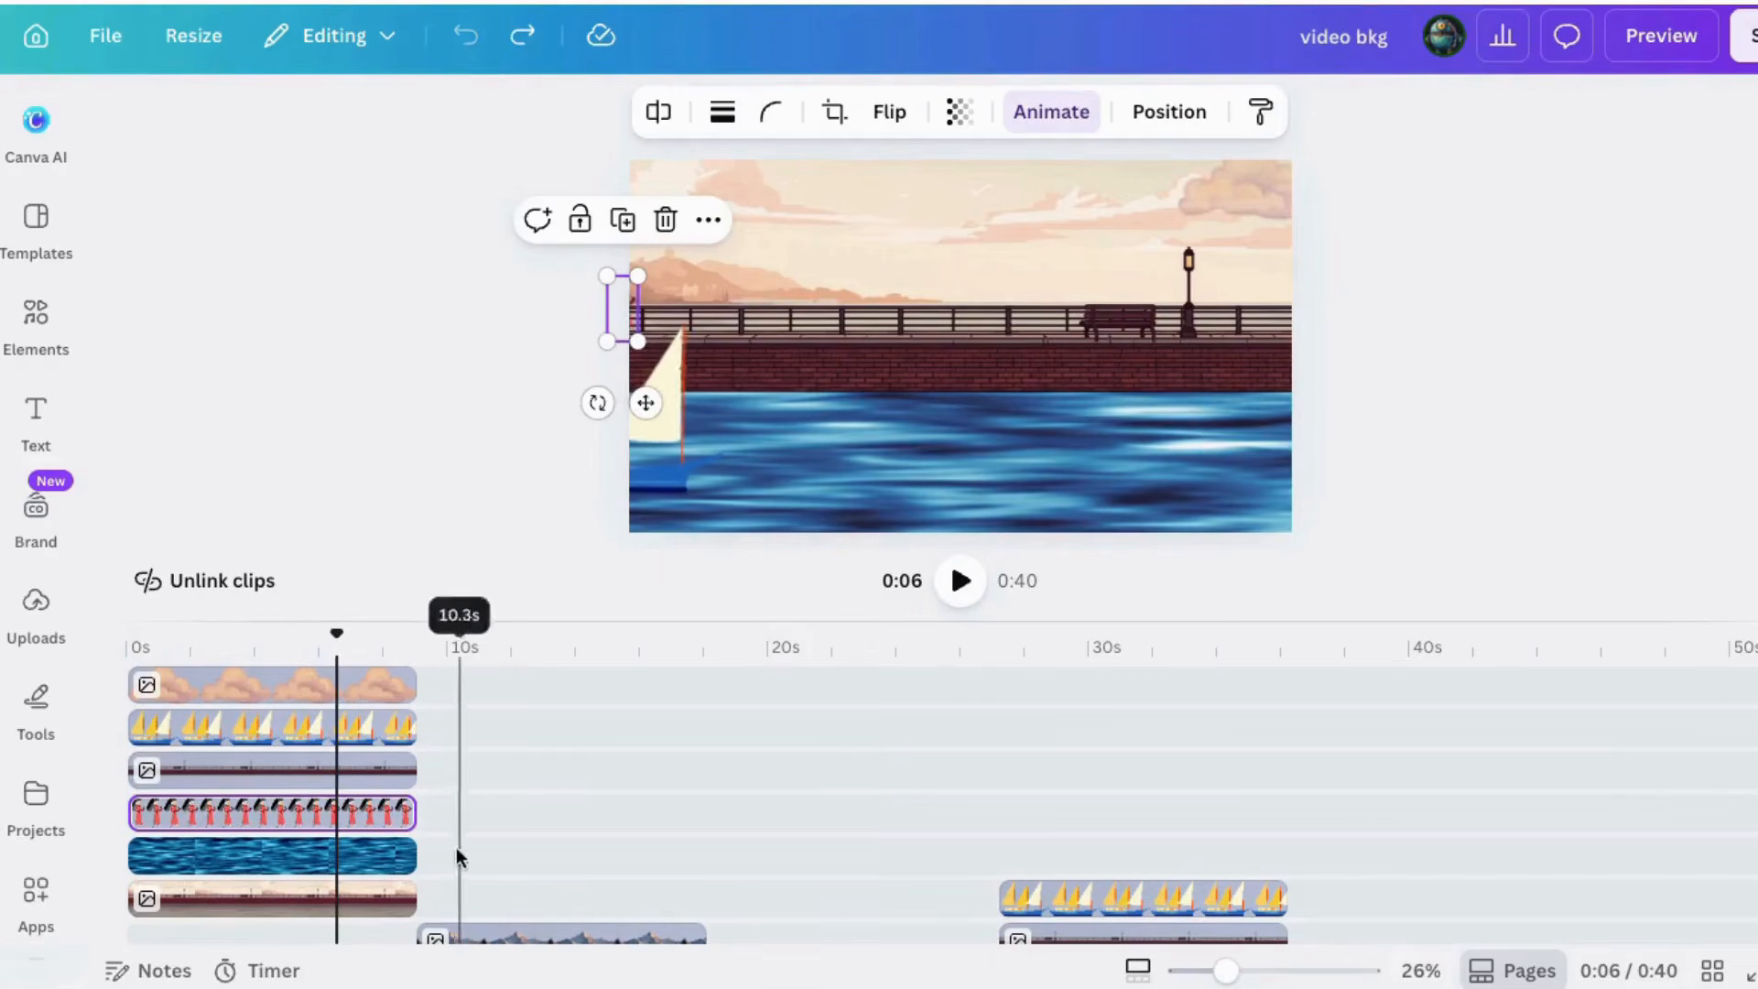
Try moving the water clip above the brick pier clip in the first scene and preview the new layer order
drag(275, 855, 270, 774)
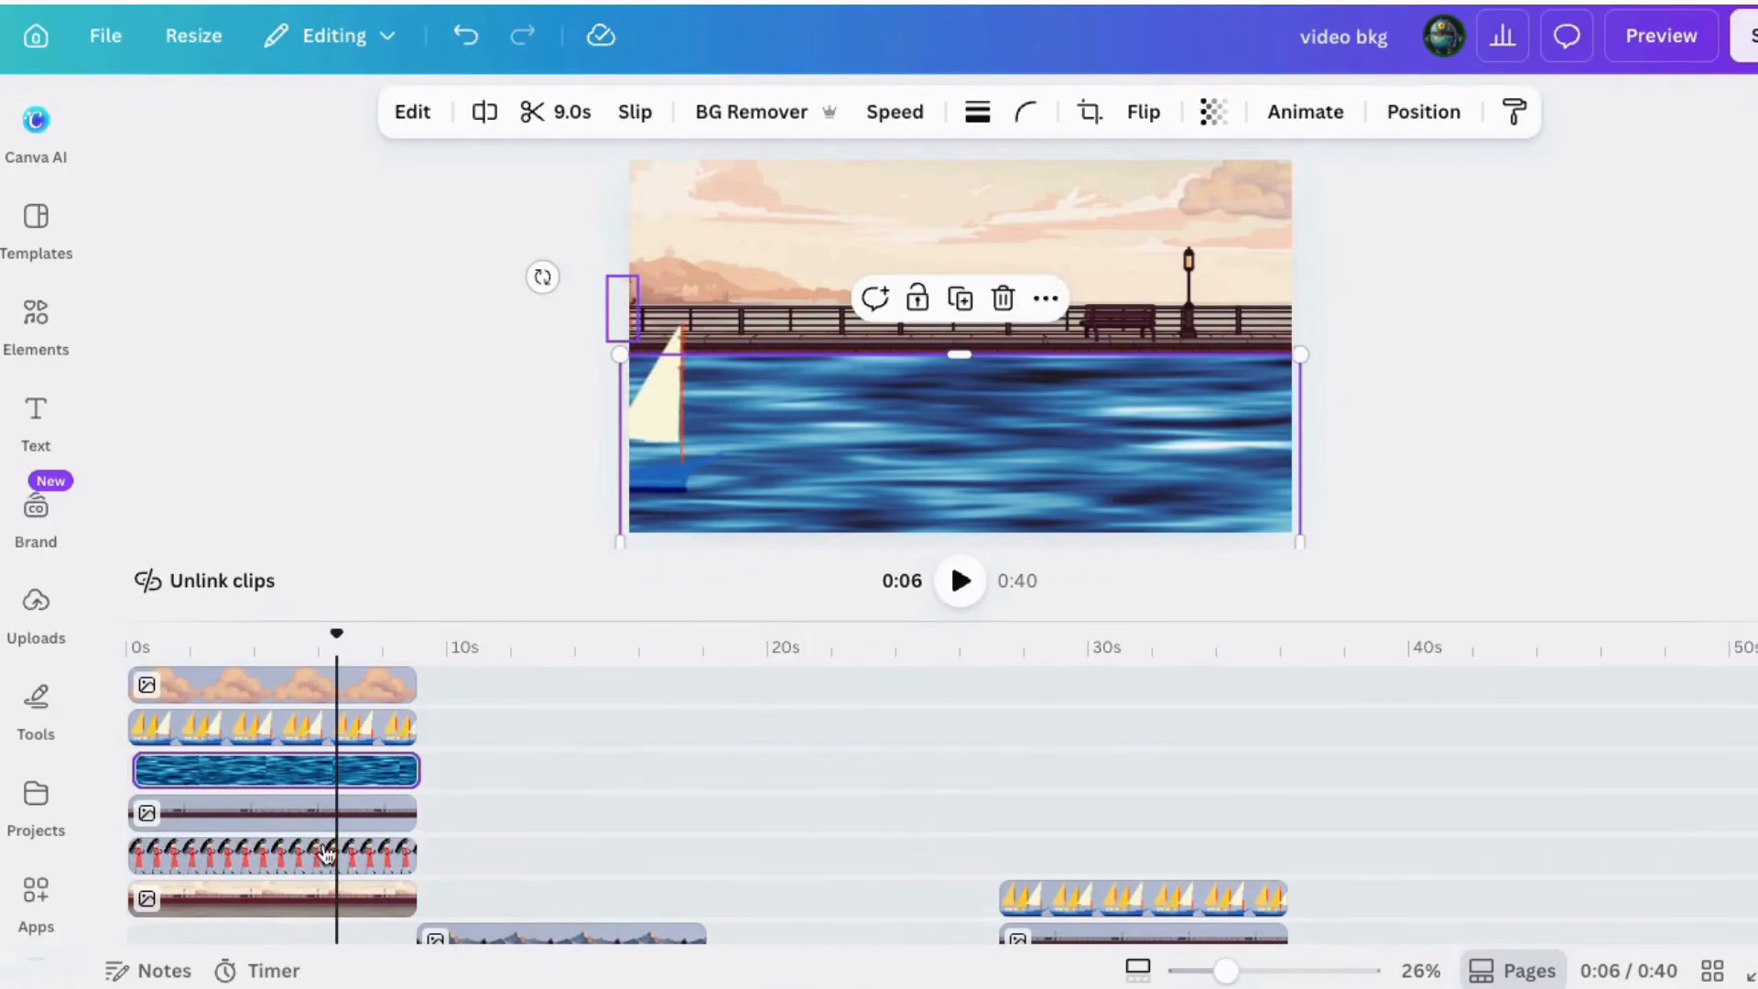
click(959, 584)
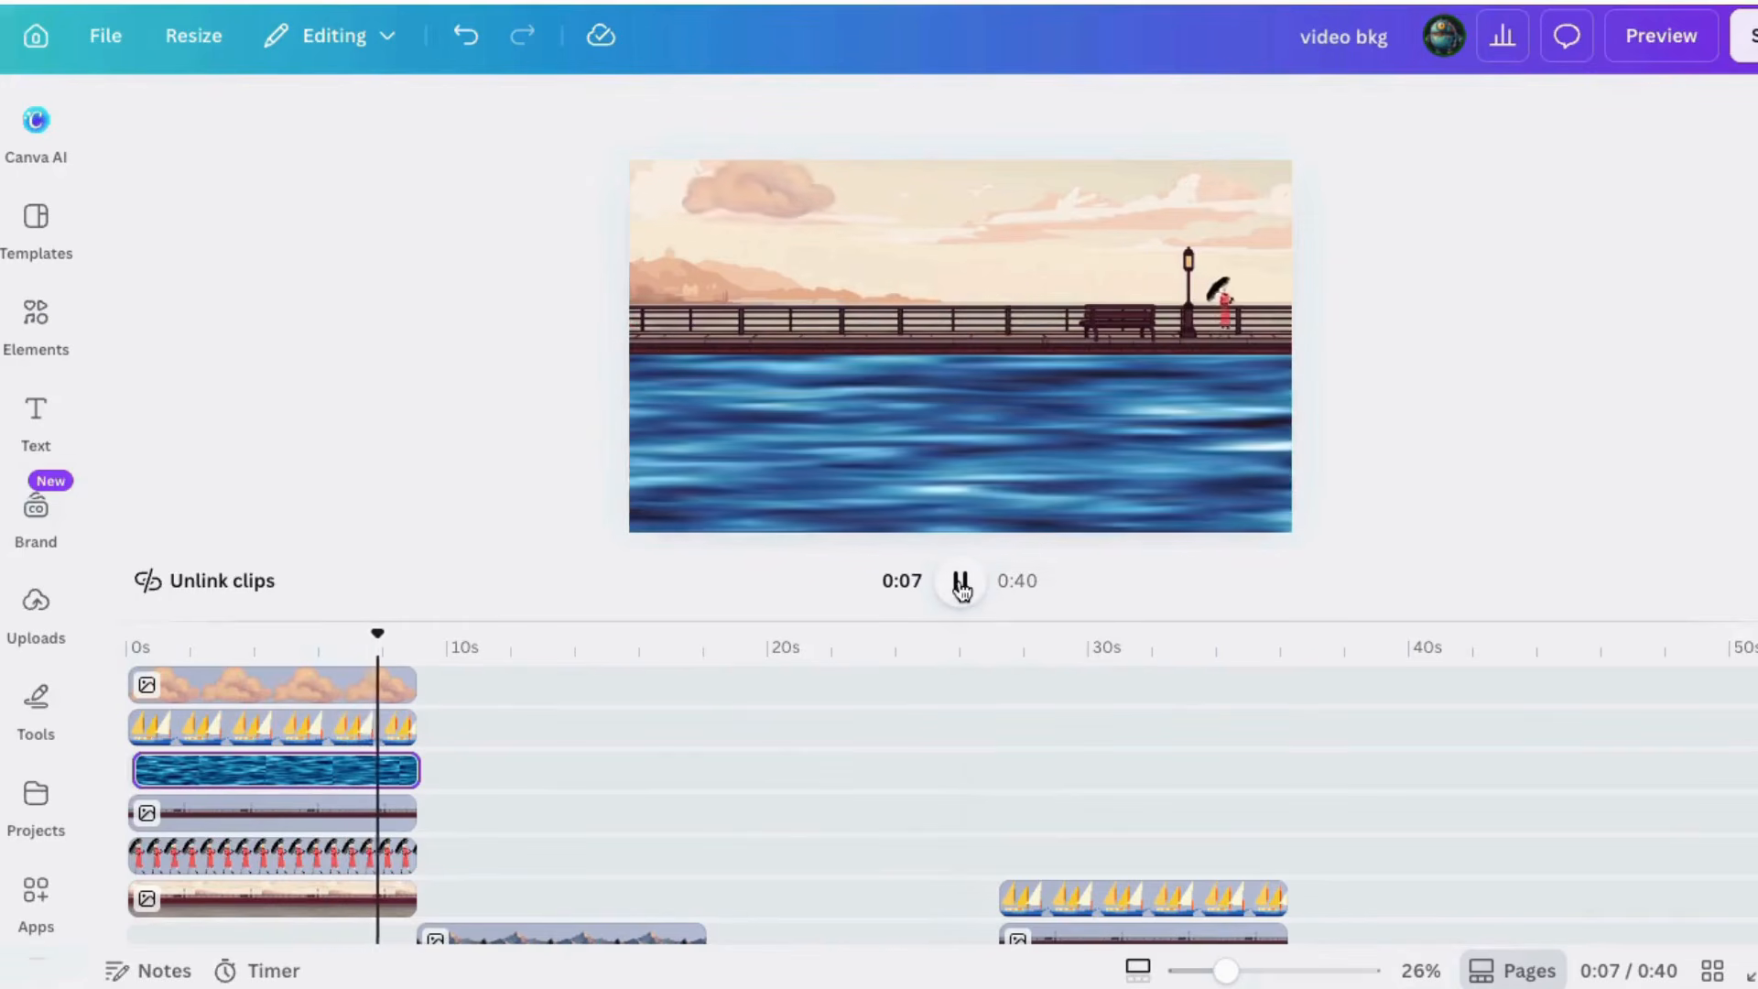
click(960, 585)
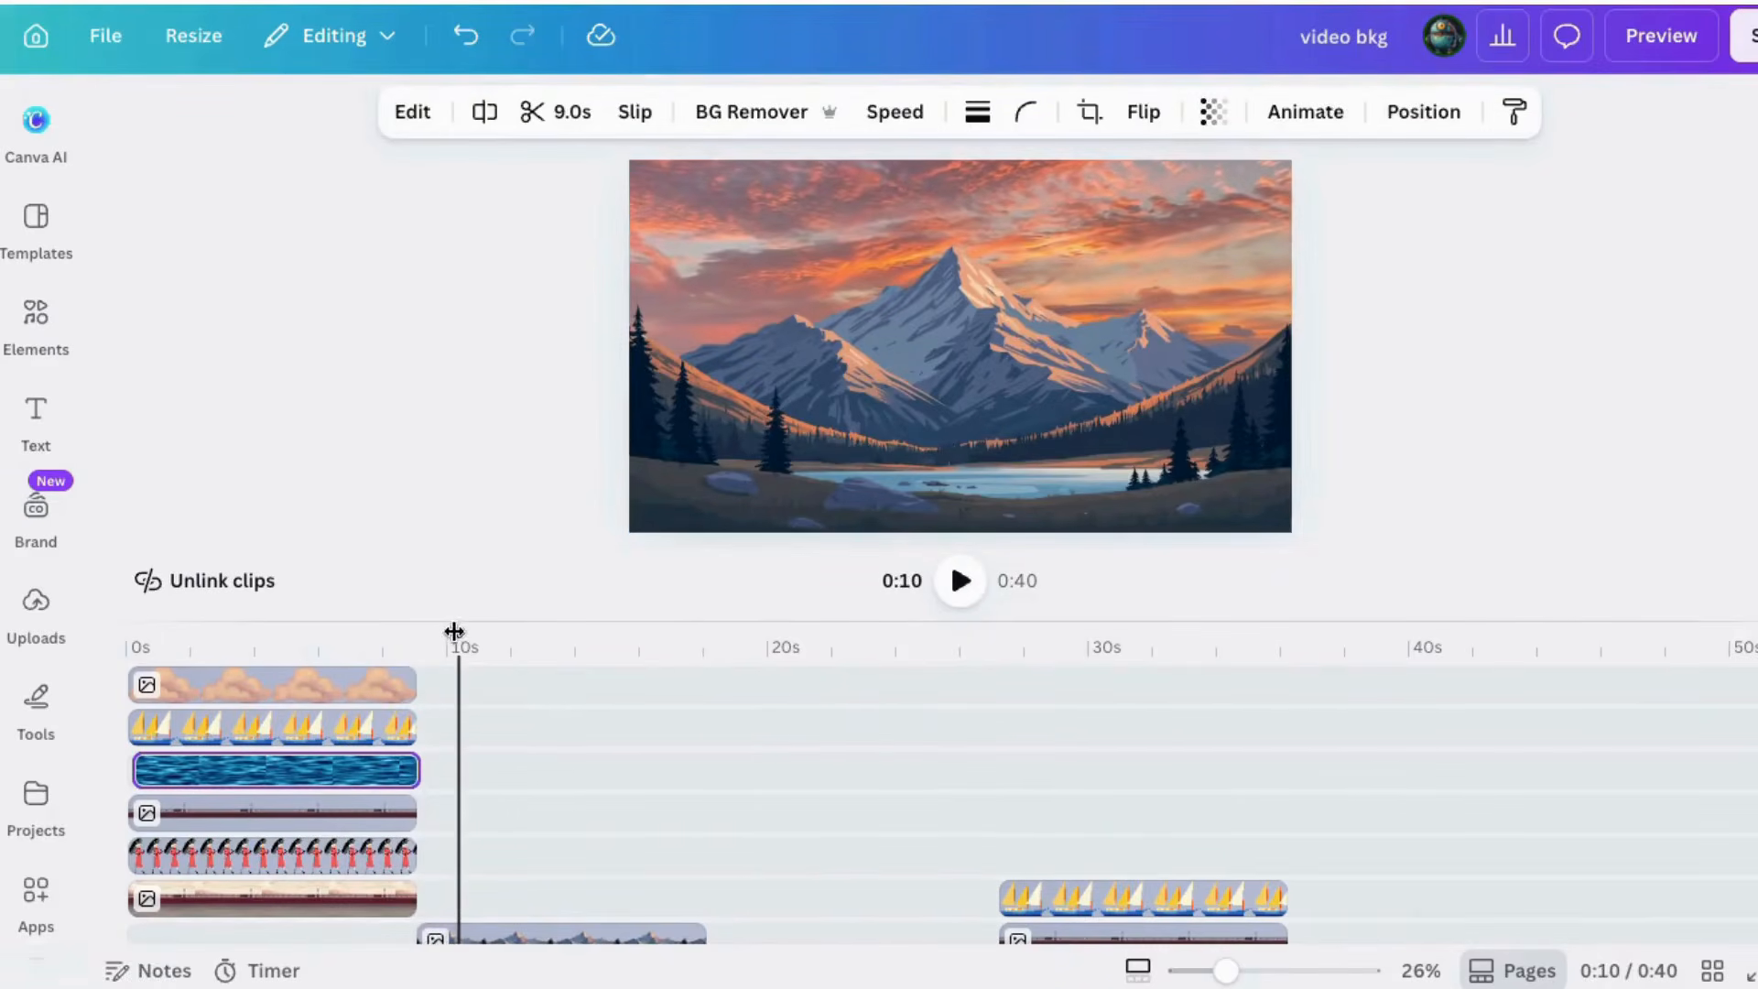
Try moving the mountain clip below the cloud clip in the second scene, then undo the reorder, previewing the scene in both orders
mouse_move(451, 628)
mouse_down()
mouse_move(168, 632)
mouse_move(518, 633)
mouse_move(471, 633)
mouse_up()
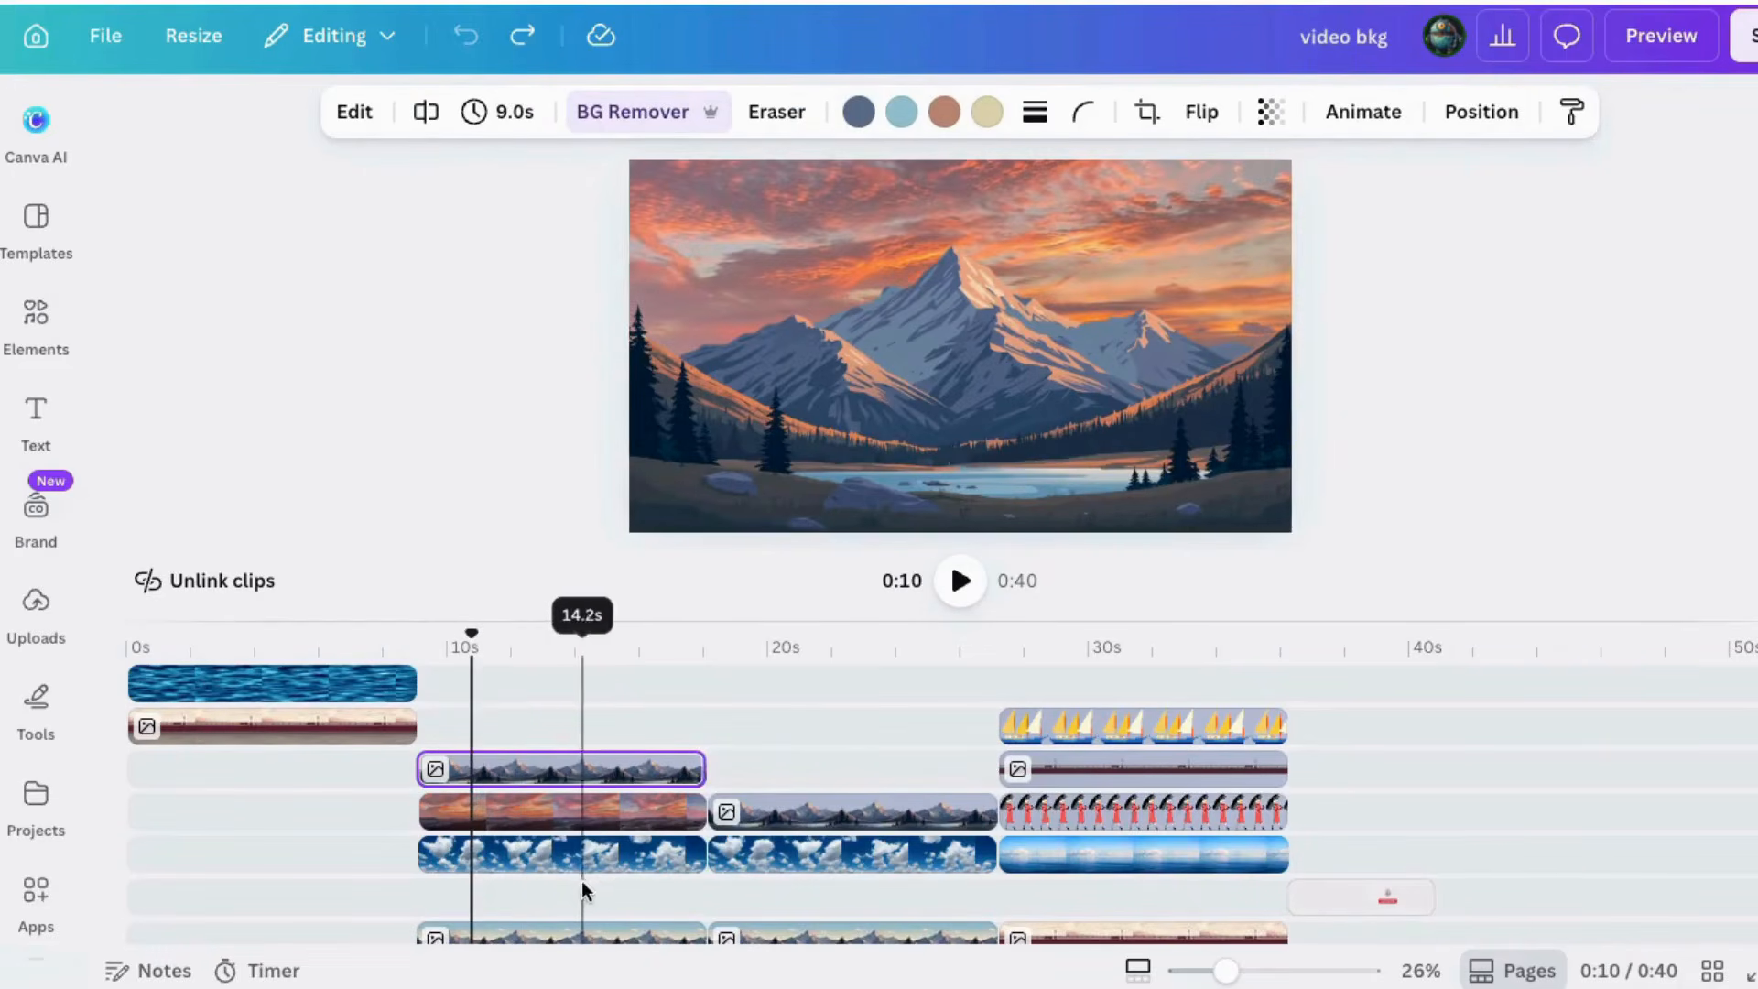
drag(531, 774, 533, 890)
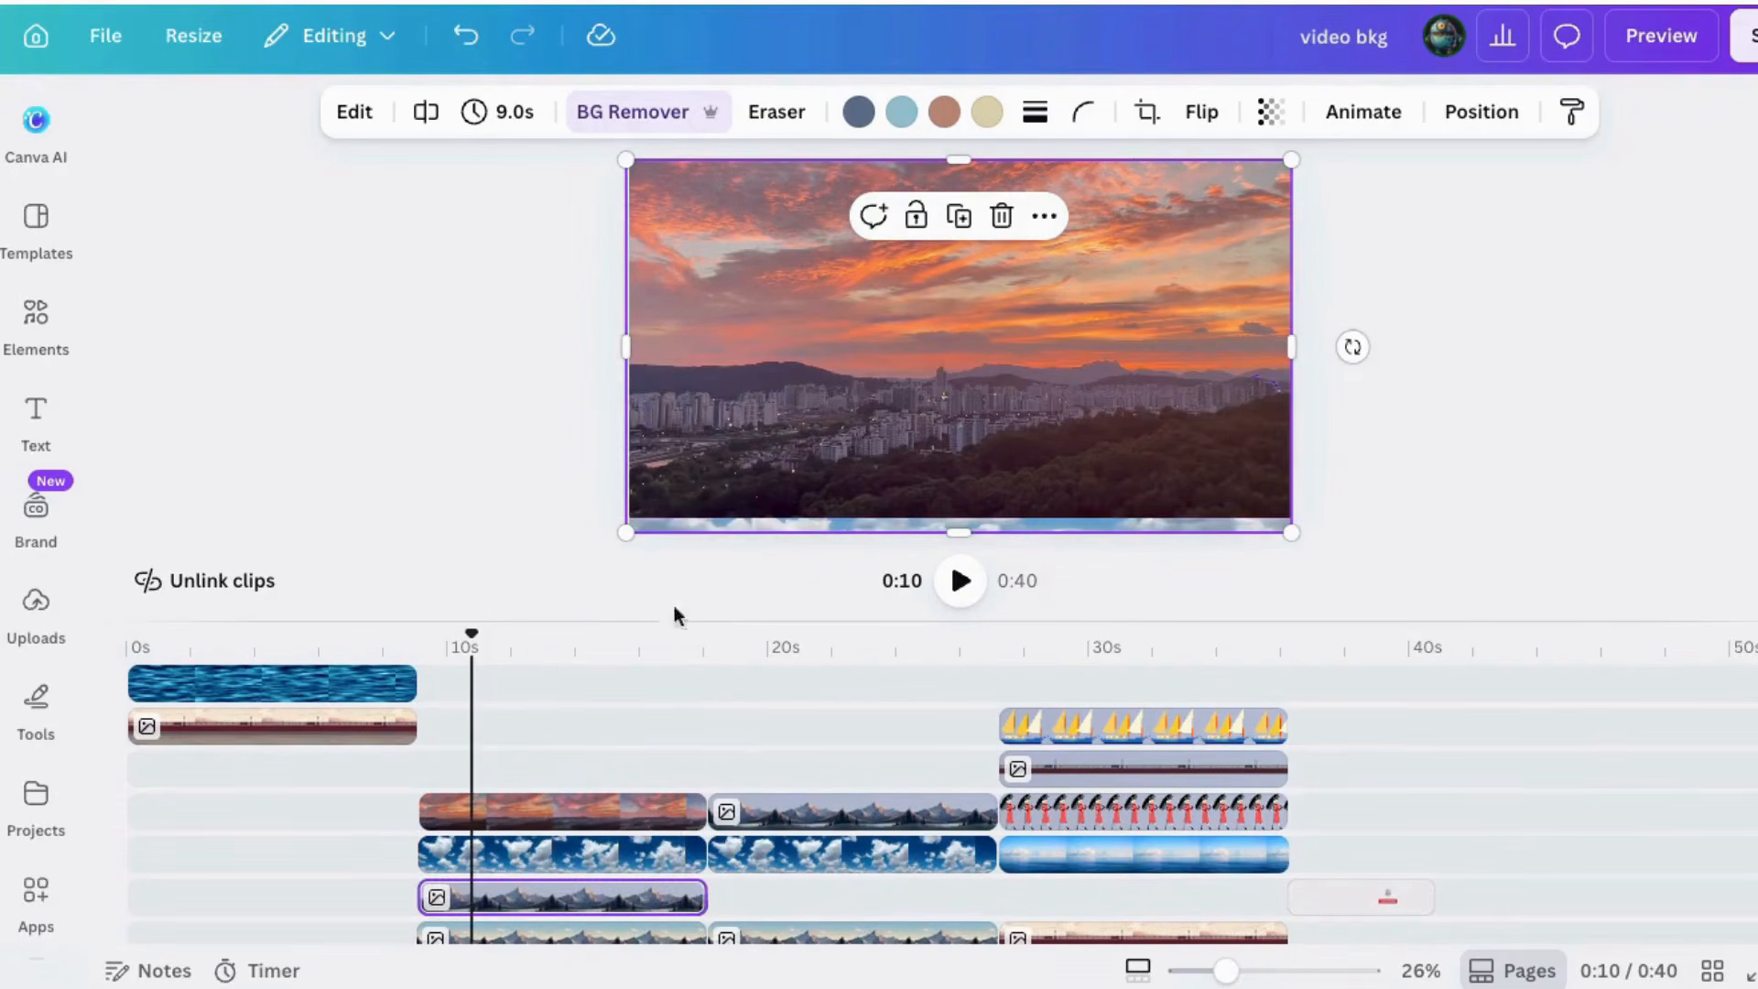
click(957, 584)
click(956, 584)
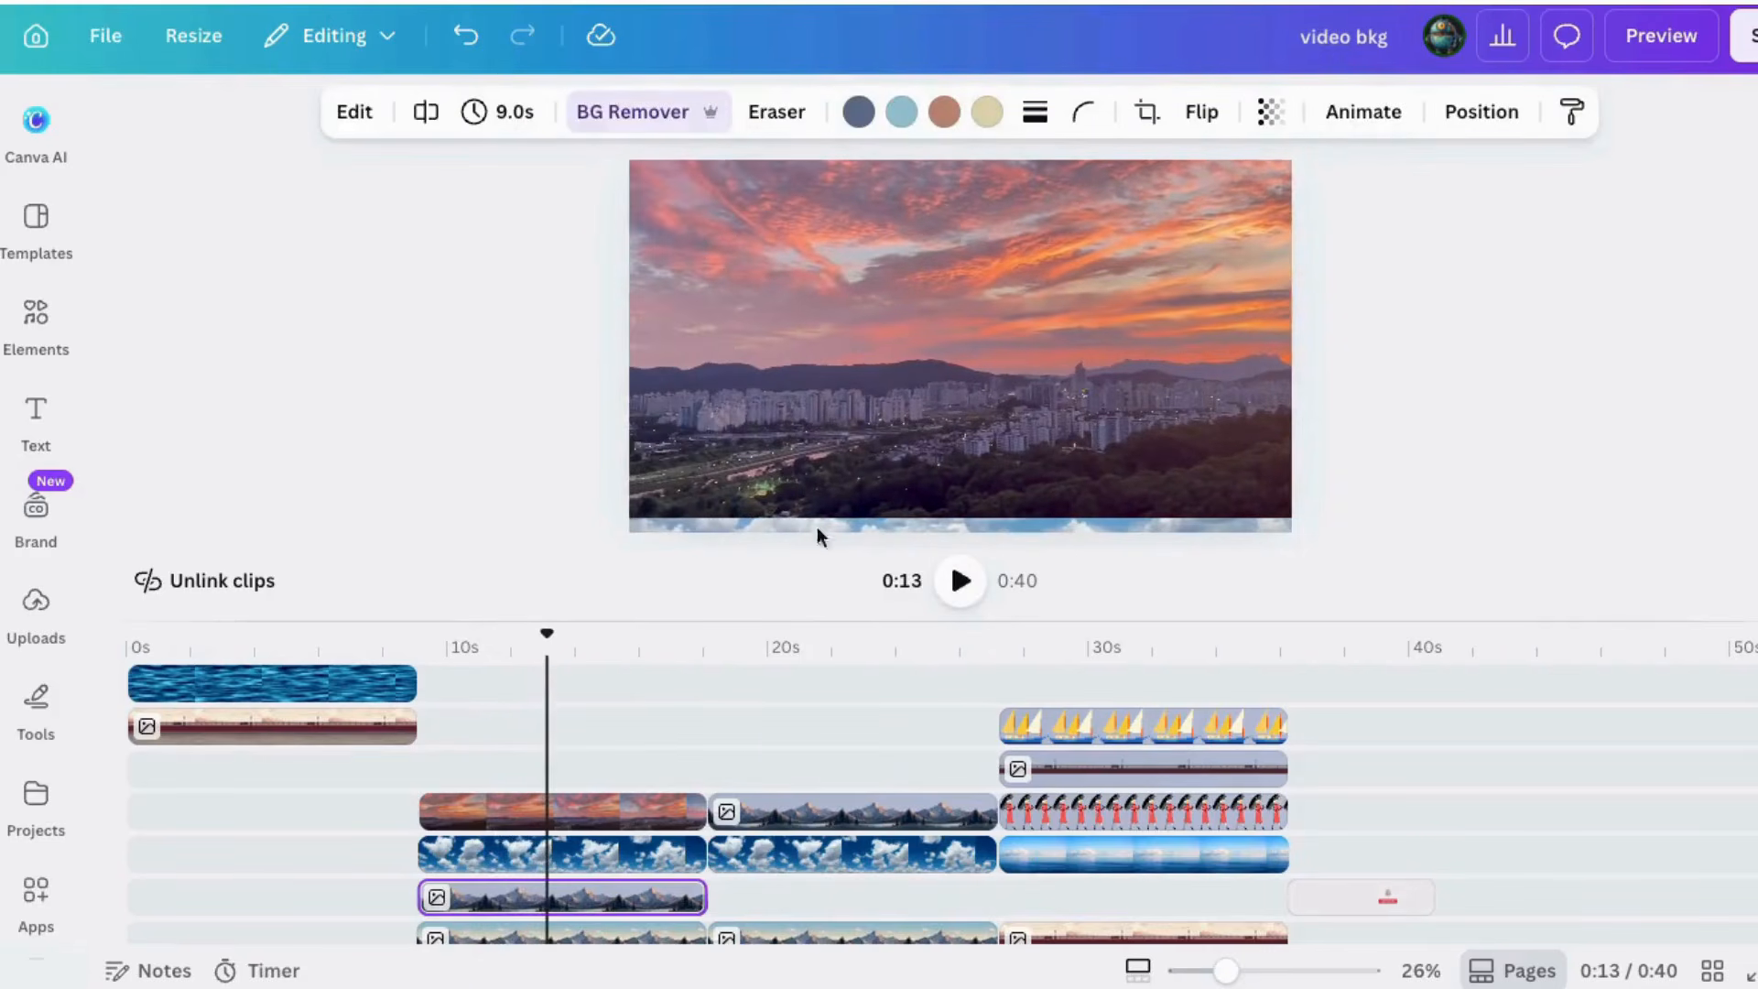
click(468, 38)
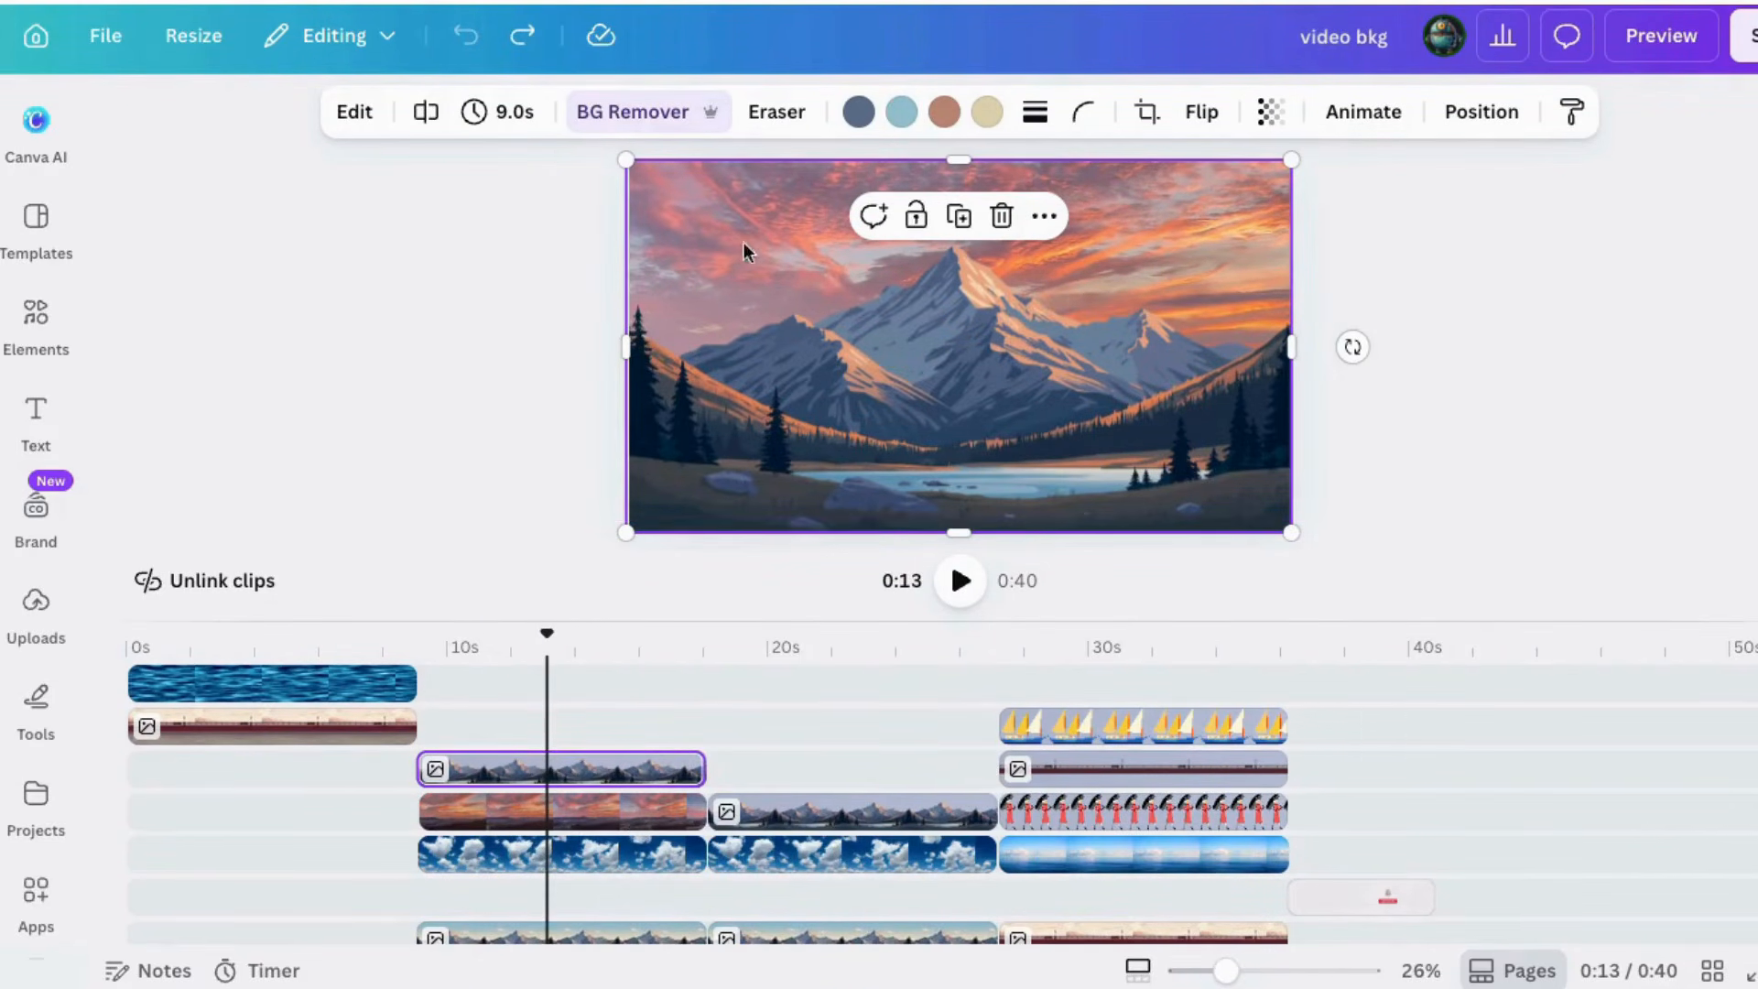
click(953, 591)
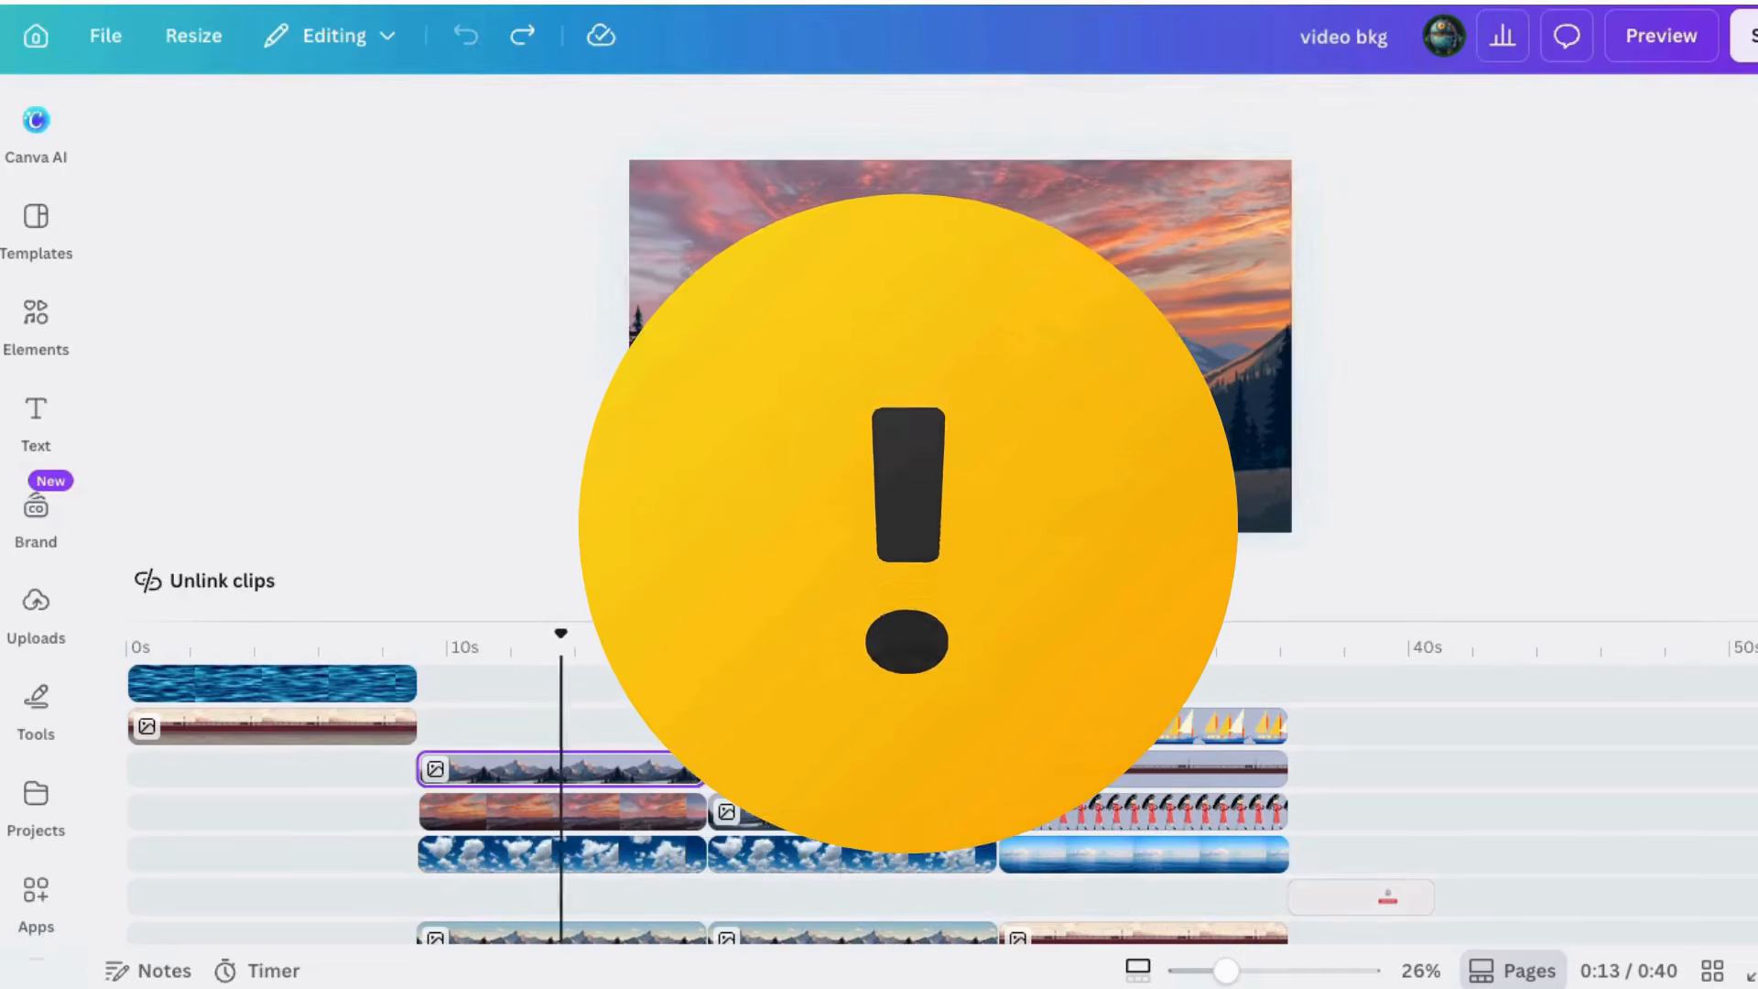
click(953, 591)
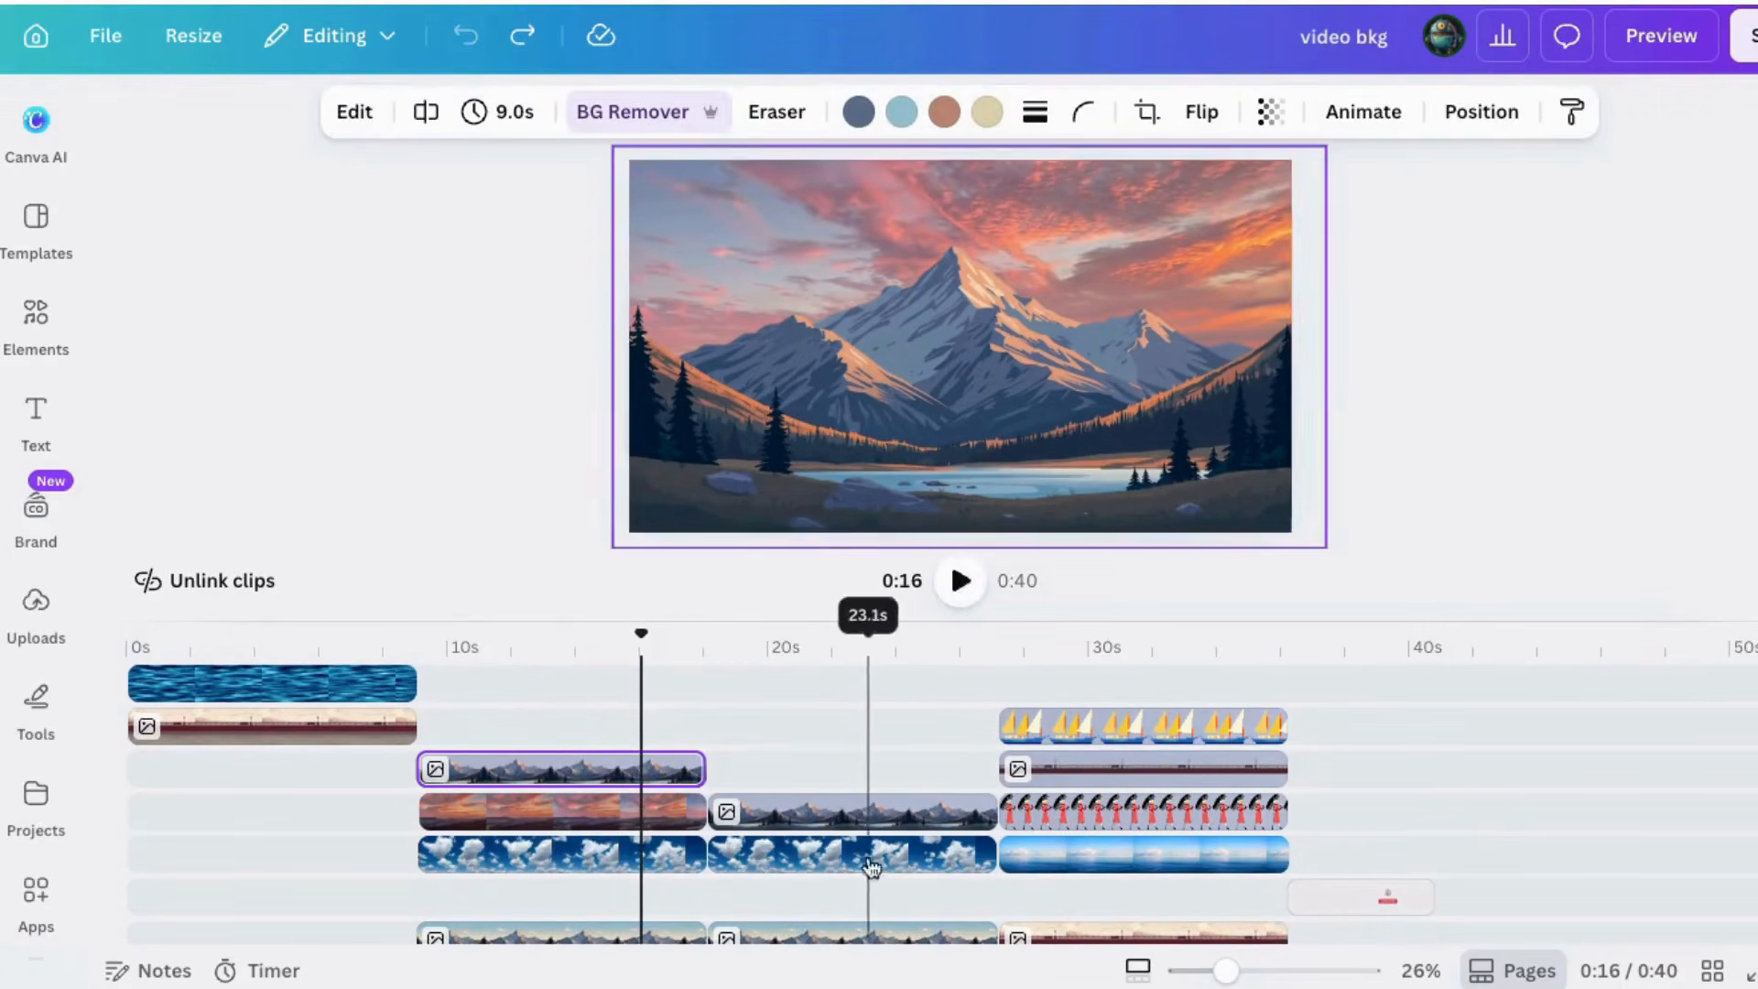
Move the sailboat clip directly below the brick pier clip in the daytime pier scene around 0:29
scroll(1143, 814, down, 2)
scroll(1145, 818, up, 1)
click(1080, 703)
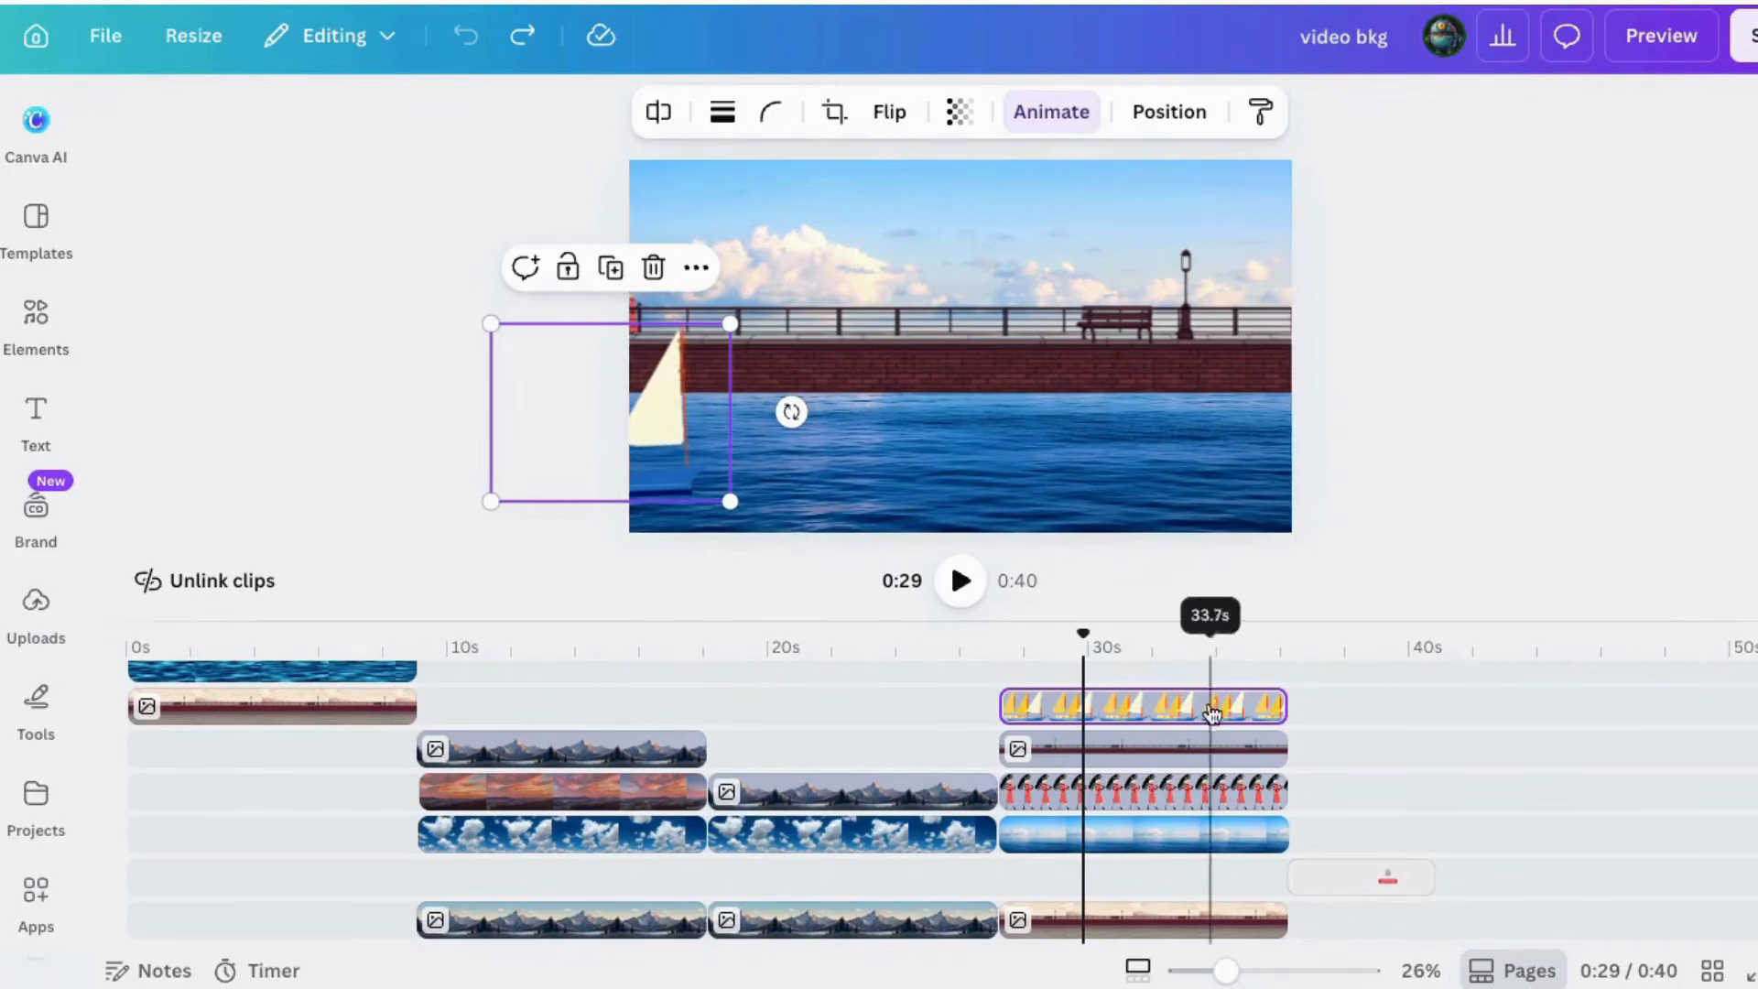
drag(1133, 711, 1133, 774)
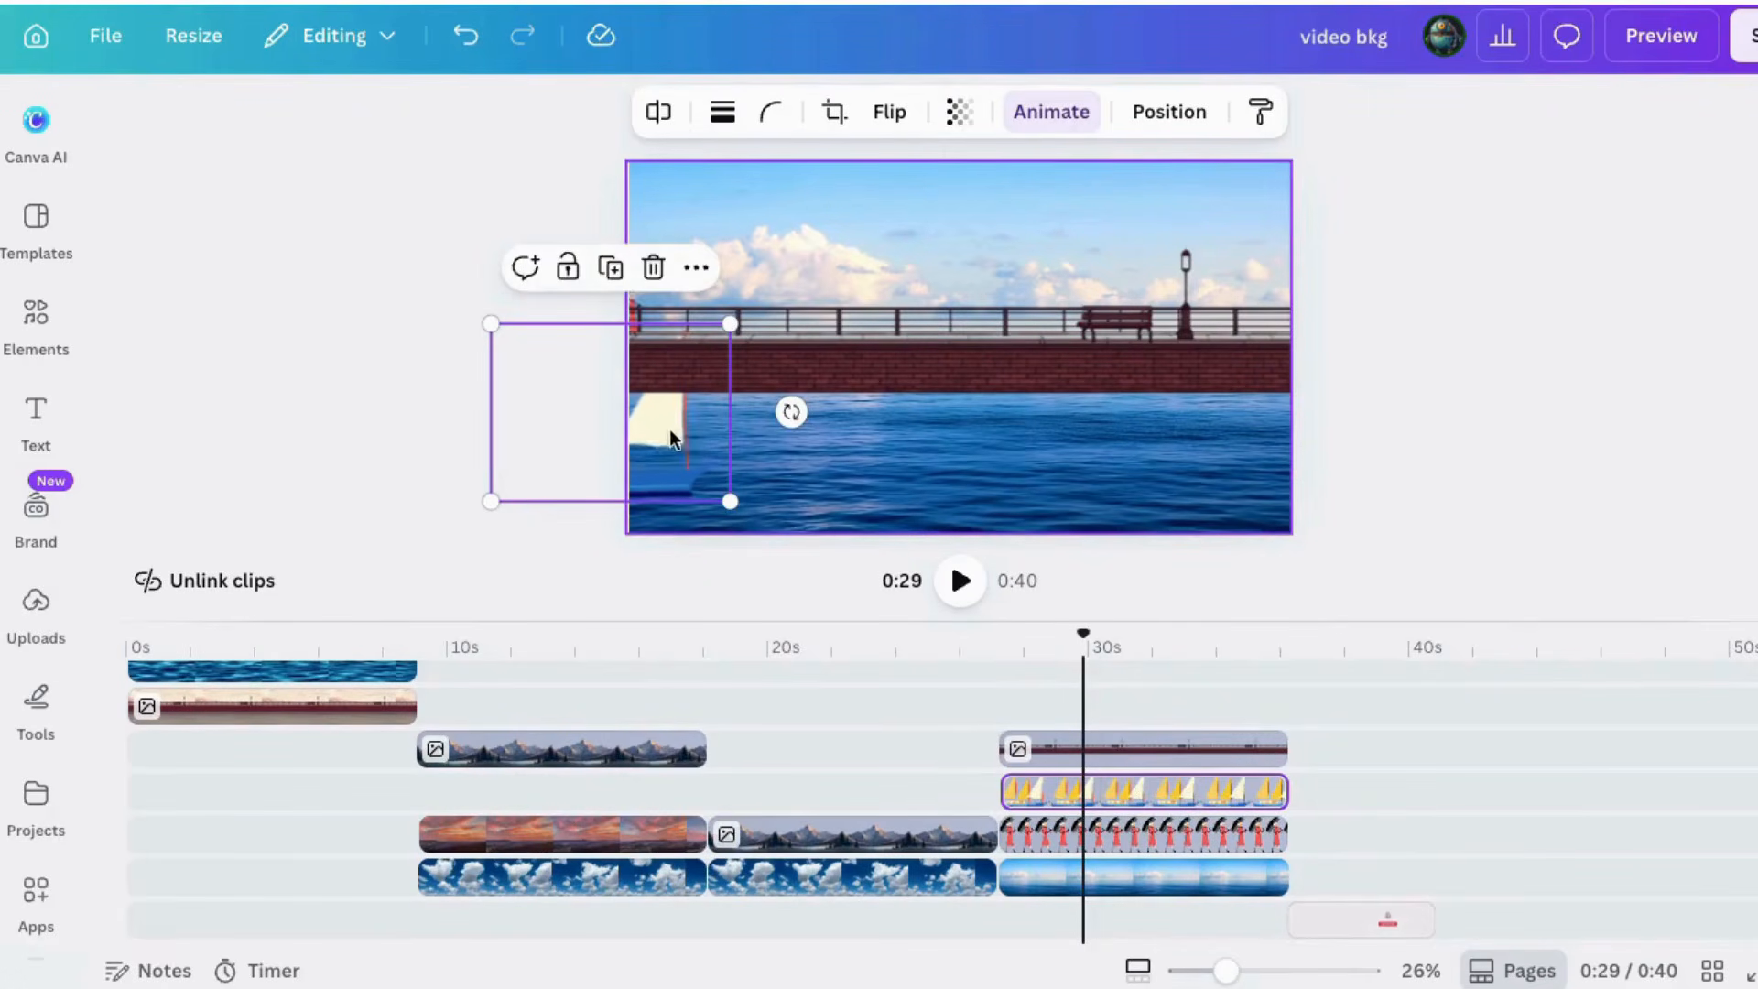
drag(669, 428, 894, 431)
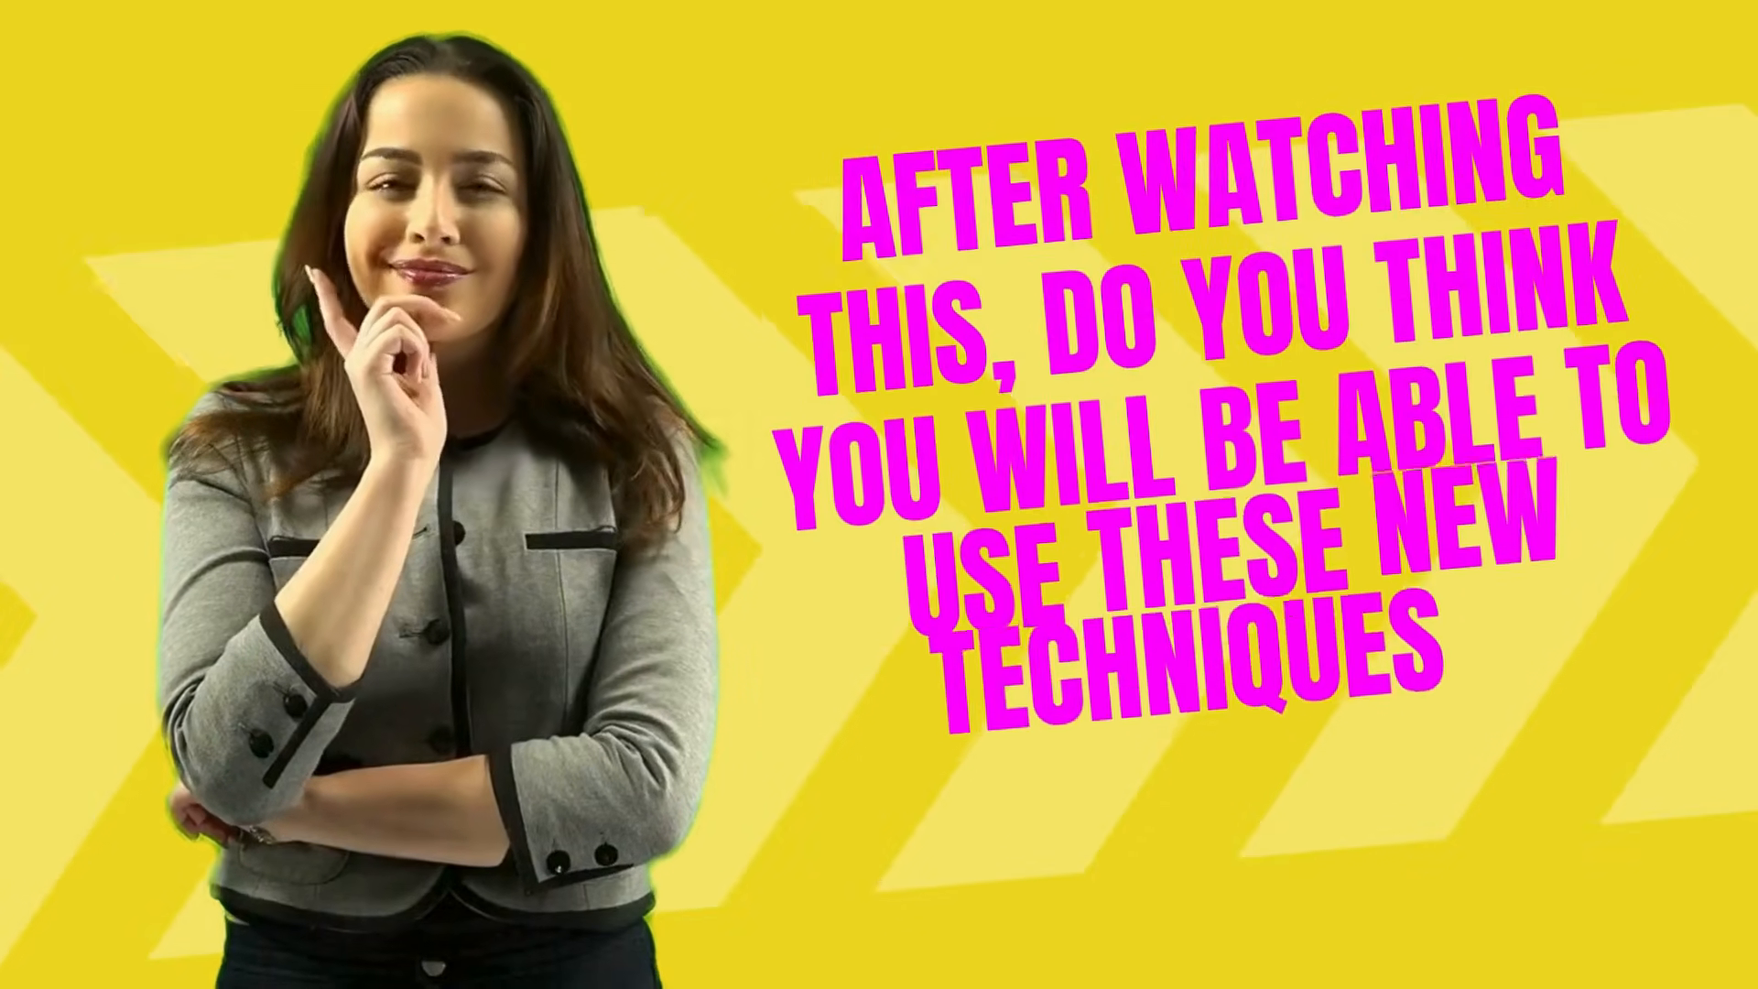